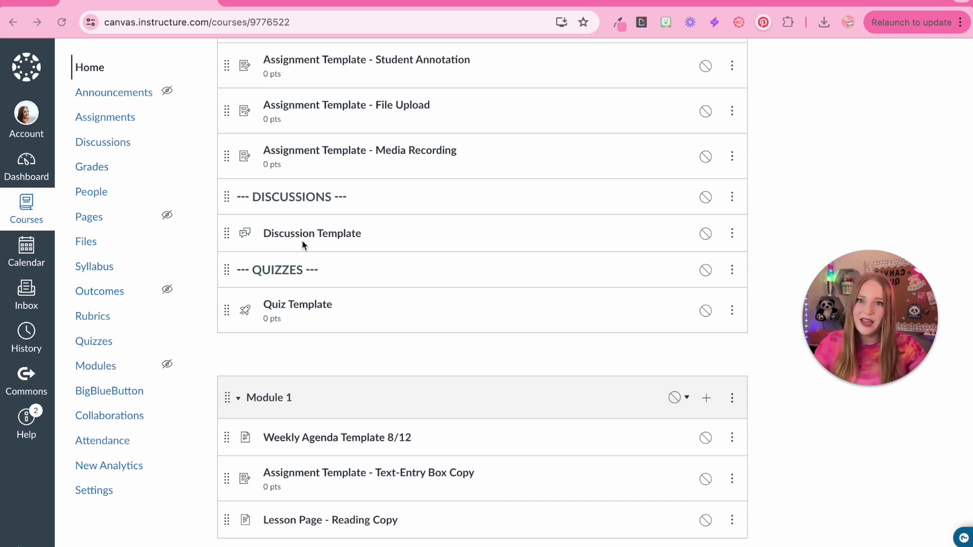
Step: Open the Discussion Template listed under DISCUSSIONS on the Sandbox 2024 course home page
left_click(328, 237)
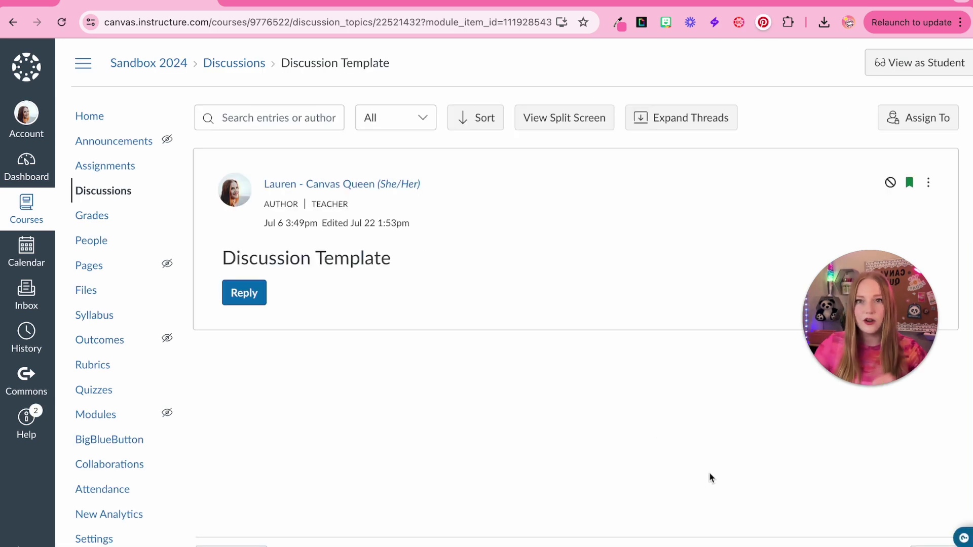
Step: Select the finished template's instructions and questions text in the other course, then return to the sandbox template
left_click(325, 5)
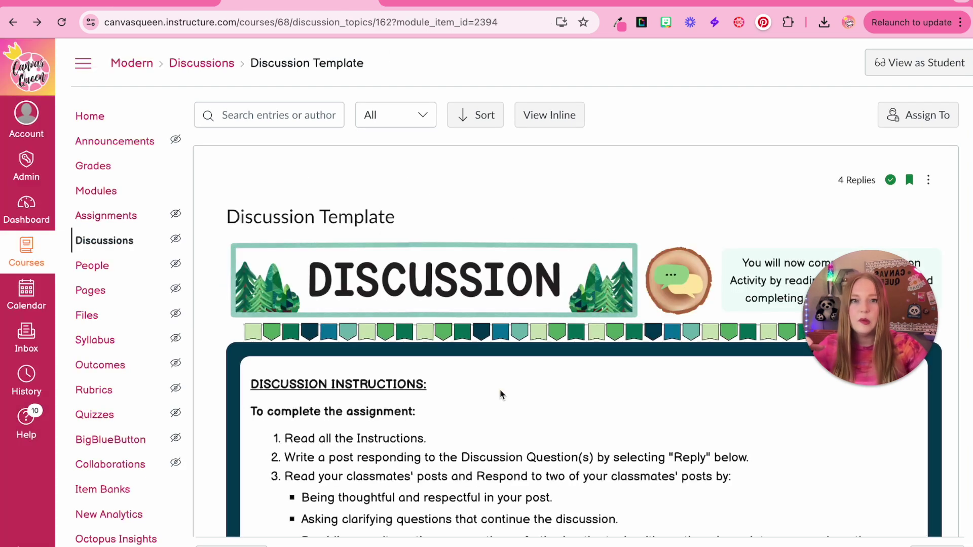
scroll(500, 389, "down", 3)
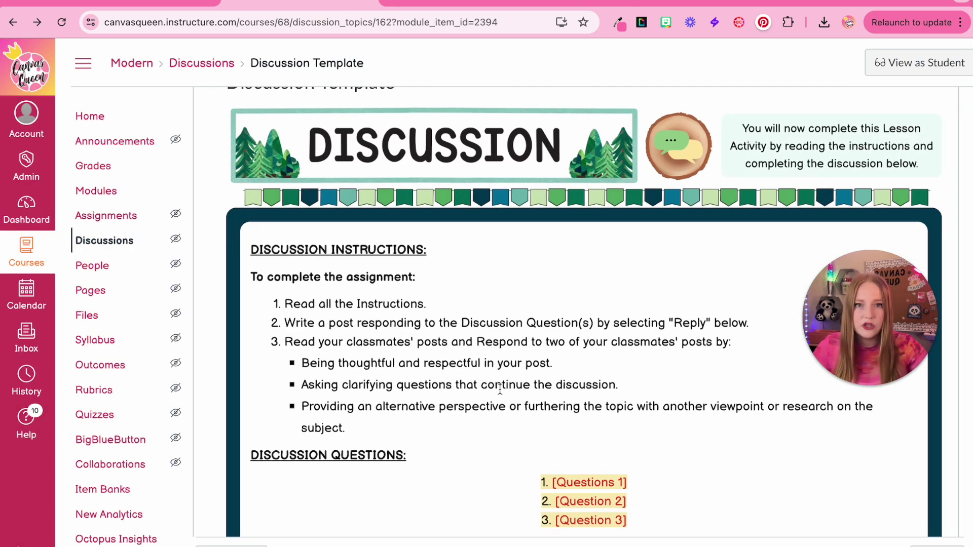
scroll(340, 226, "down", 3)
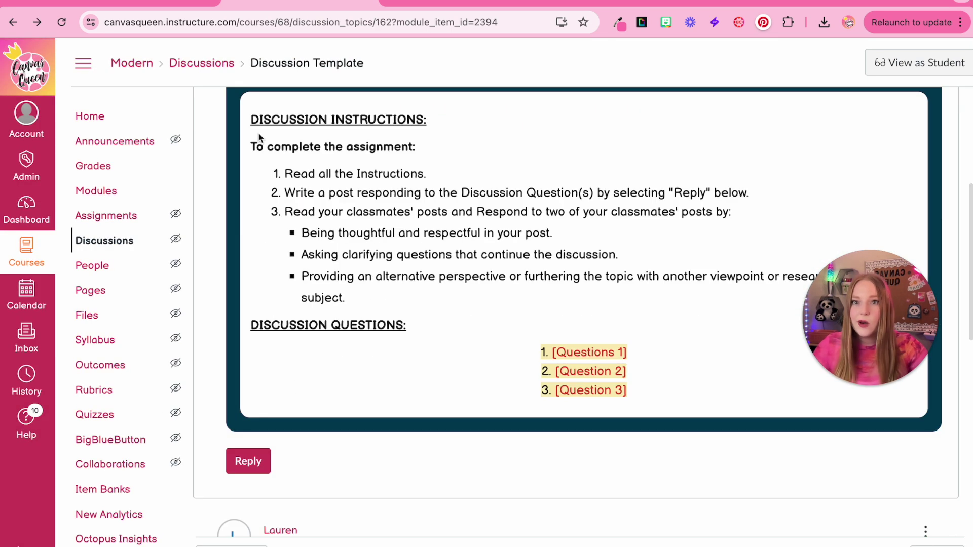
left_click_drag(250, 119, 635, 403)
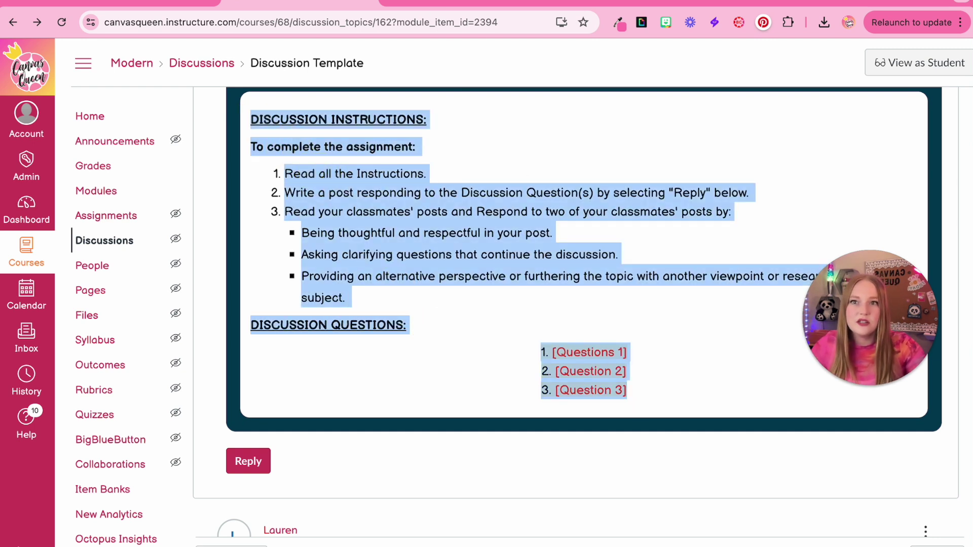
left_click(139, 2)
Step: Edit the Discussion Template and paste the copied instructions and questions into its empty message
left_click(928, 183)
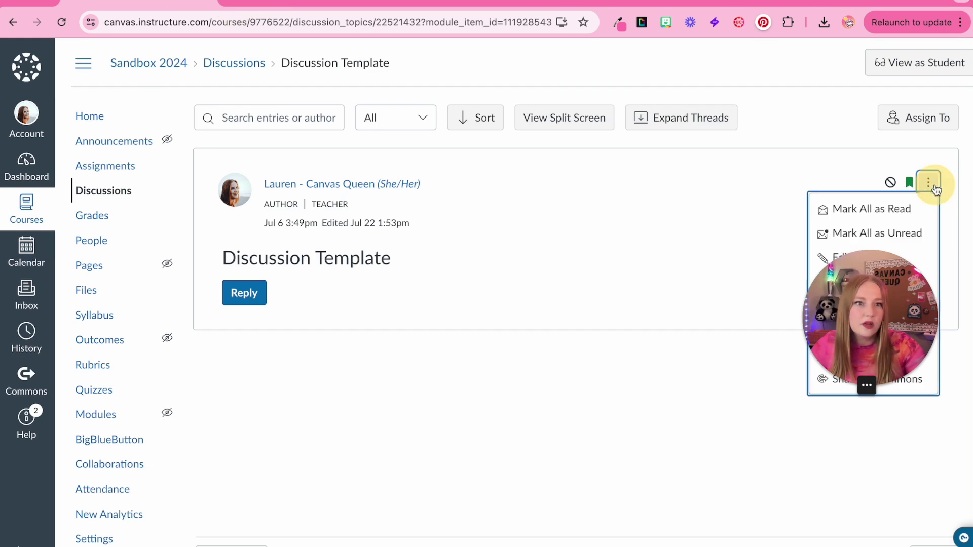
scroll(861, 213, "down", 1)
left_click(838, 221)
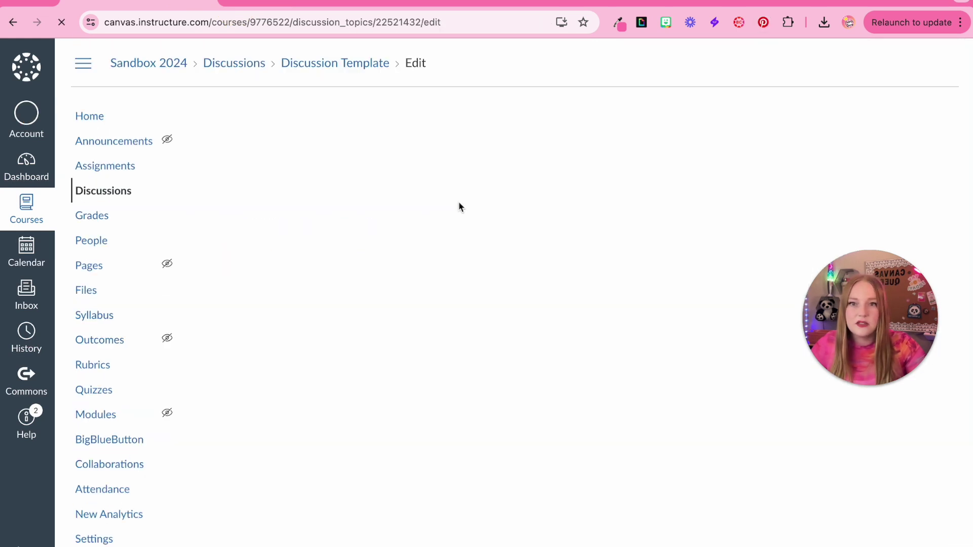
left_click(321, 306)
key("ctrl+v")
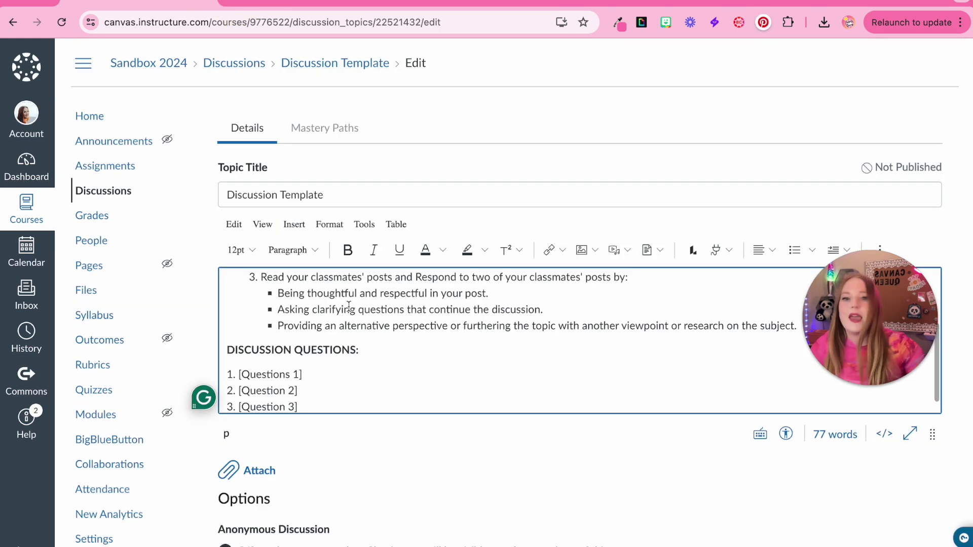
Step: Highlight the DISCUSSION INSTRUCTIONS: heading line in light yellow
scroll(322, 306, "up", 3)
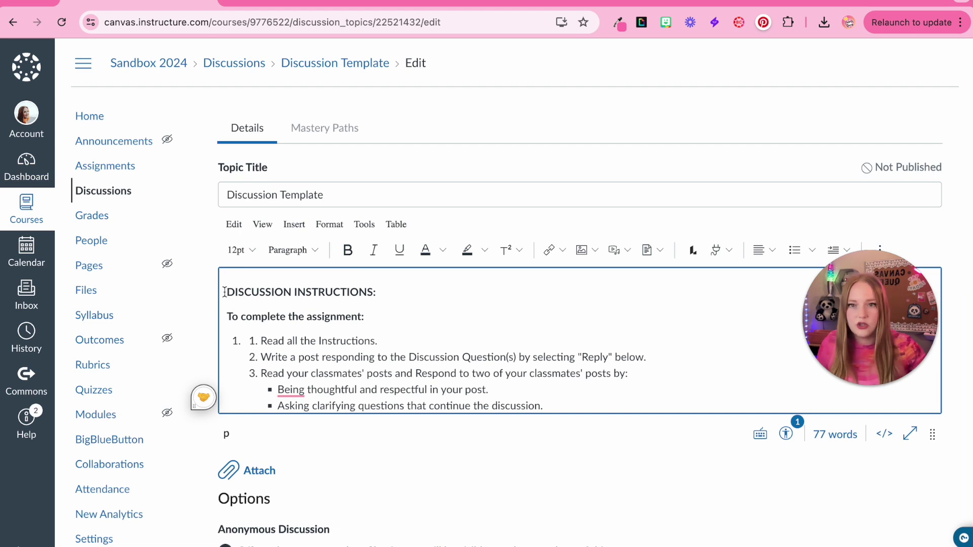
left_click_drag(224, 292, 349, 474)
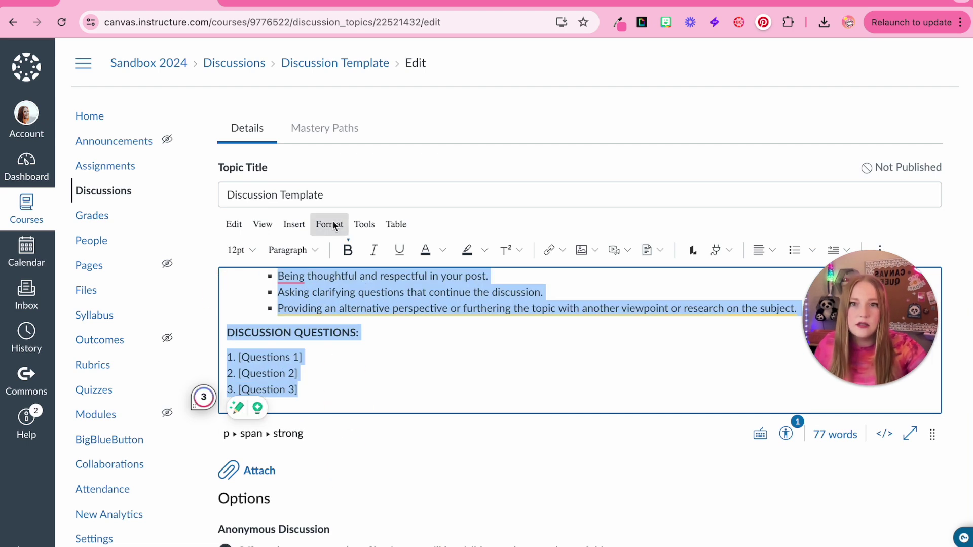
left_click(562, 365)
scroll(562, 373, "up", 3)
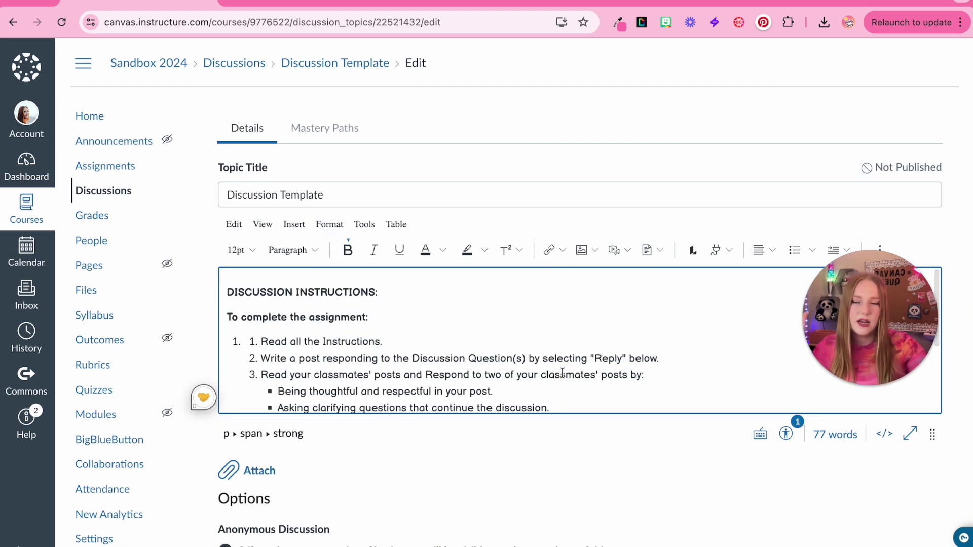
double_click(345, 293)
triple_click(344, 293)
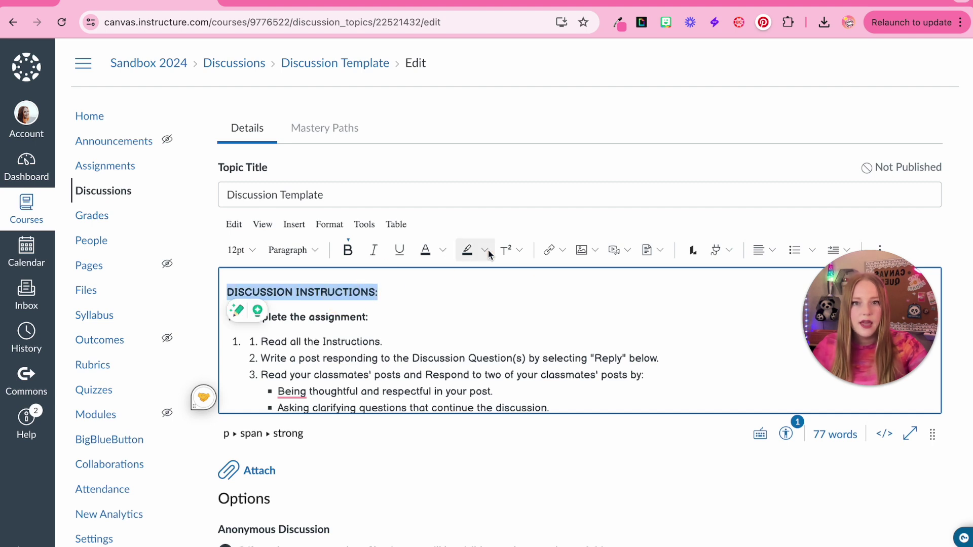
left_click(484, 250)
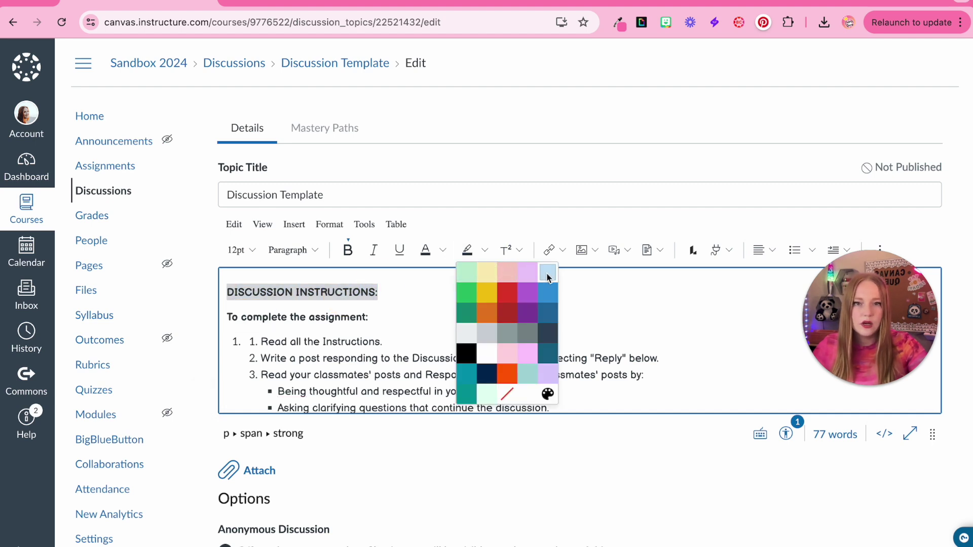
left_click(486, 272)
scroll(385, 360, "down", 4)
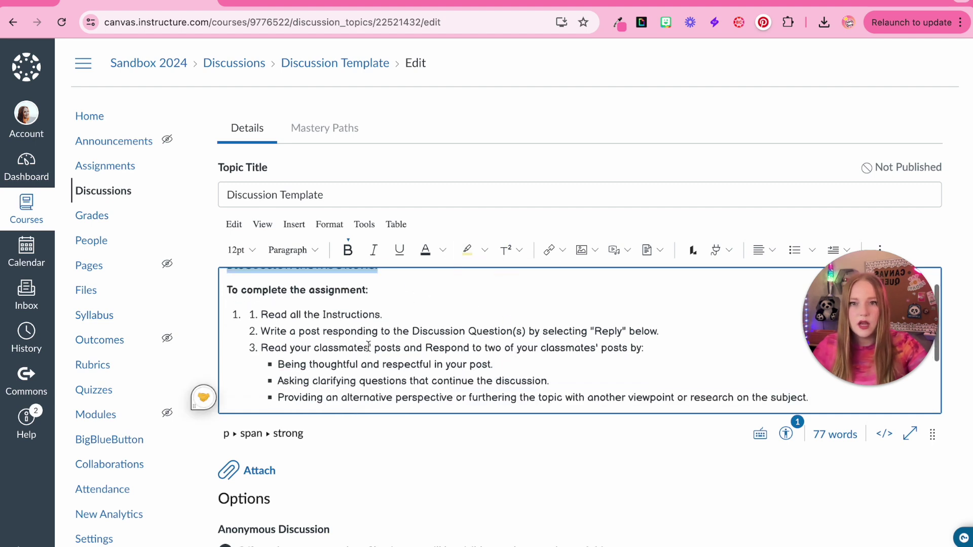
scroll(583, 355, "up", 4)
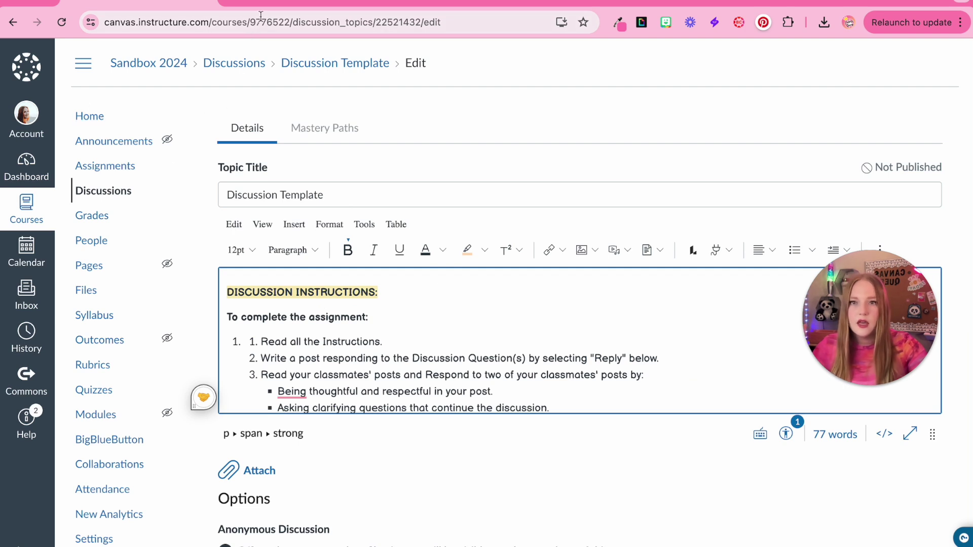
Step: Go to the Sandbox 2024 course Home page
right_click(76, 117)
key("Escape")
left_click(86, 116)
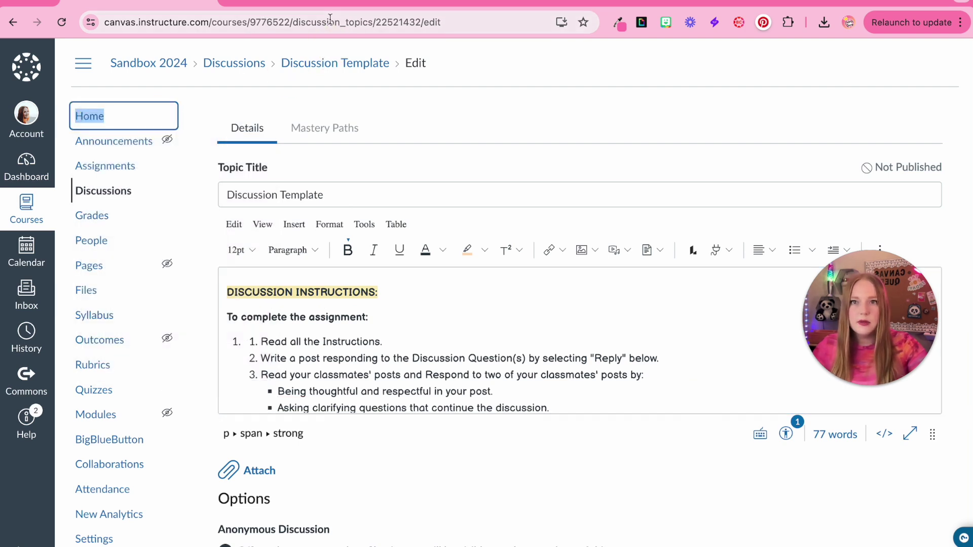
scroll(324, 304, "down", 6)
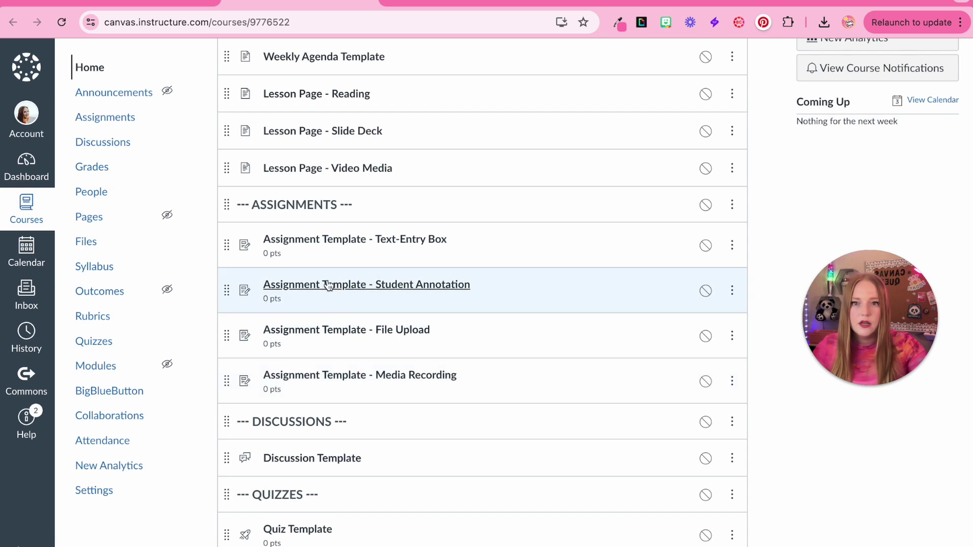
Step: Copy the Activity 1 heading from the Text-Entry Box assignment and paste it atop the discussion
left_click(354, 239)
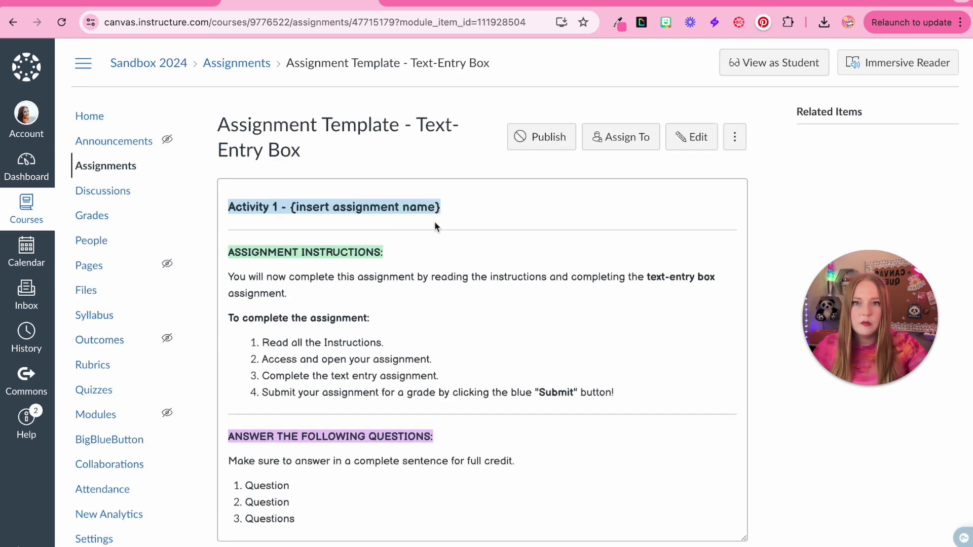
left_click(689, 137)
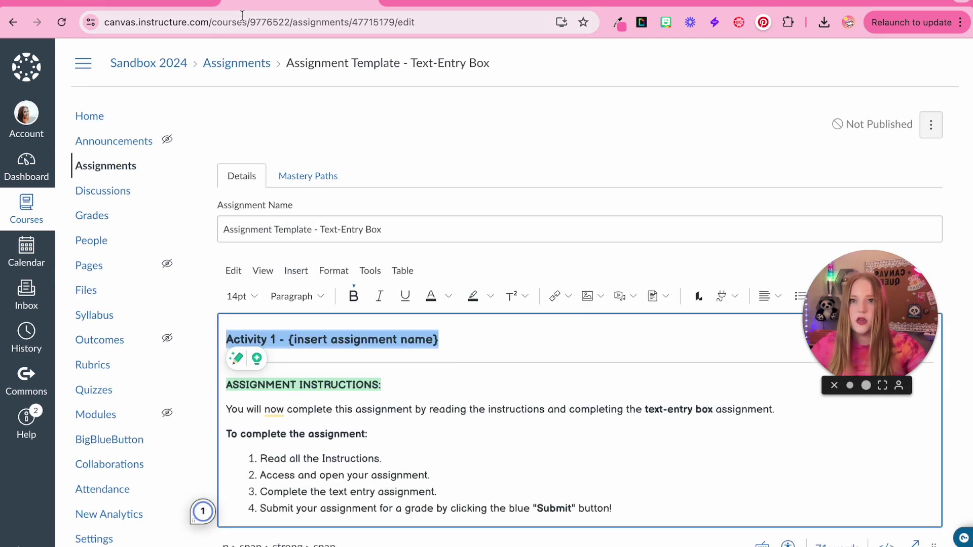
key("ctrl+Tab")
type("Activity 1 - {insert assignment name}")
Step: Insert horizontal divider lines below the heading and above DISCUSSION QUESTIONS
left_click(493, 291)
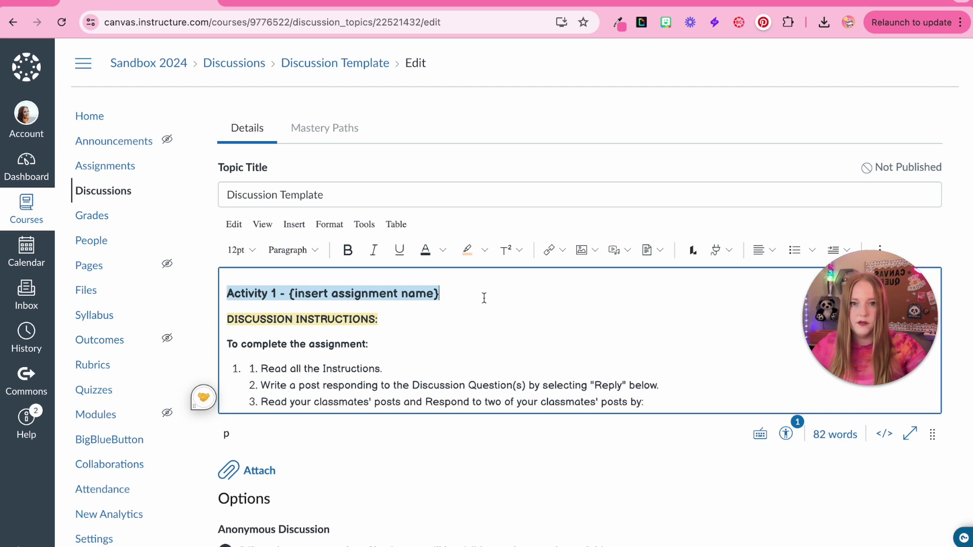
key("Return")
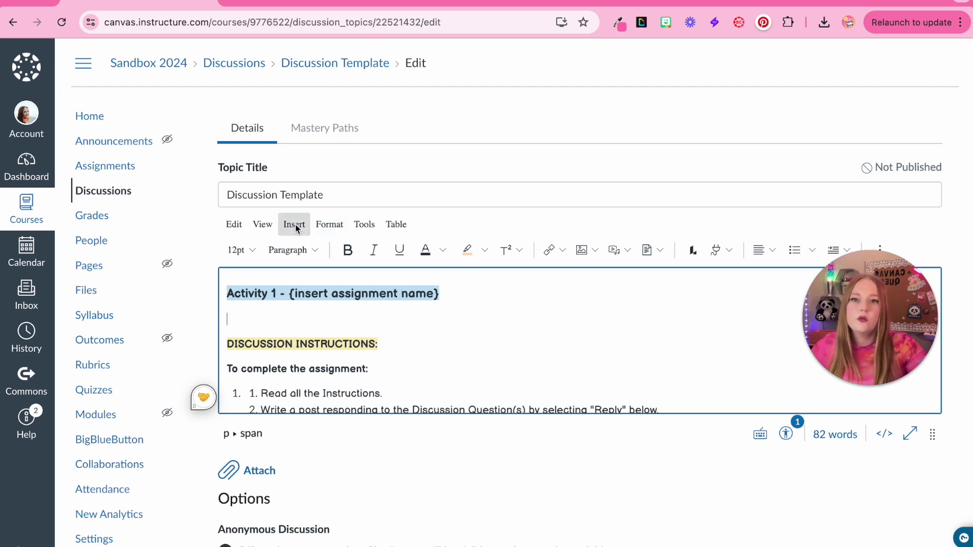
left_click(293, 224)
left_click(320, 413)
scroll(503, 363, "down", 5)
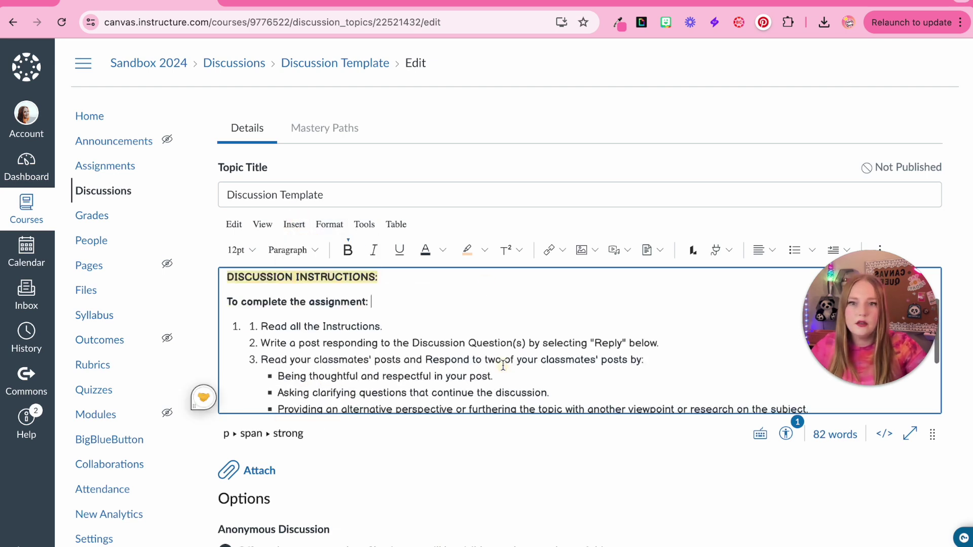
left_click(230, 333)
key("Return")
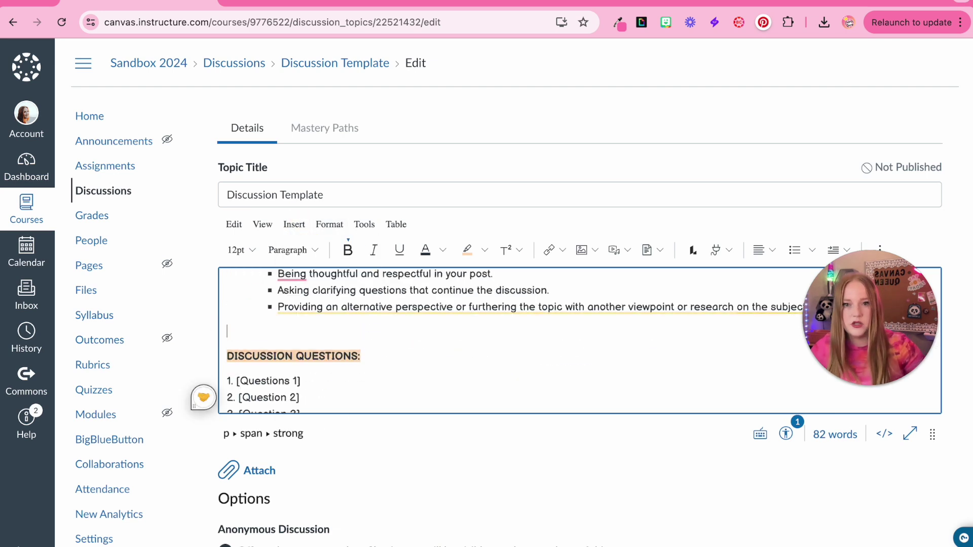
left_click(294, 224)
left_click(341, 414)
Step: Centre the three numbered question lines
scroll(335, 362, "up", 8)
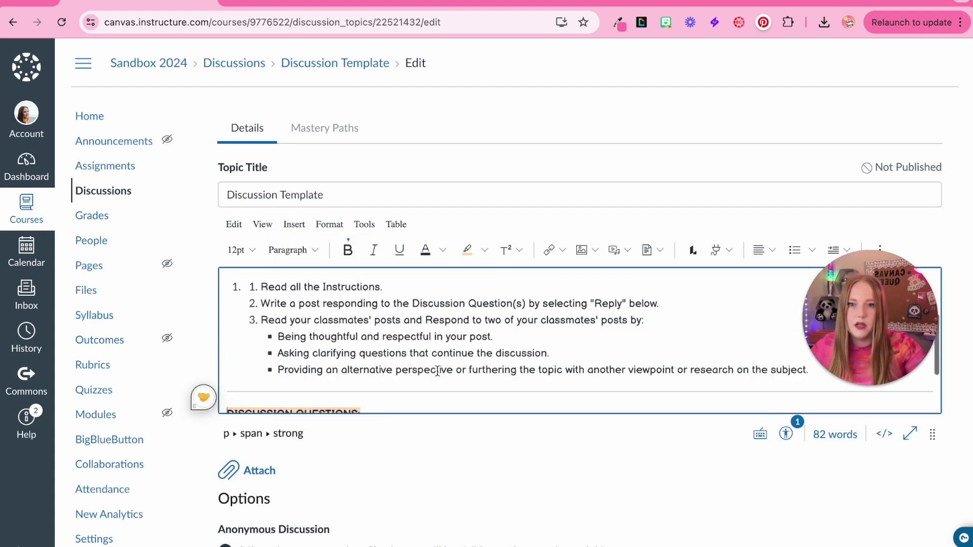
scroll(335, 362, "down", 8)
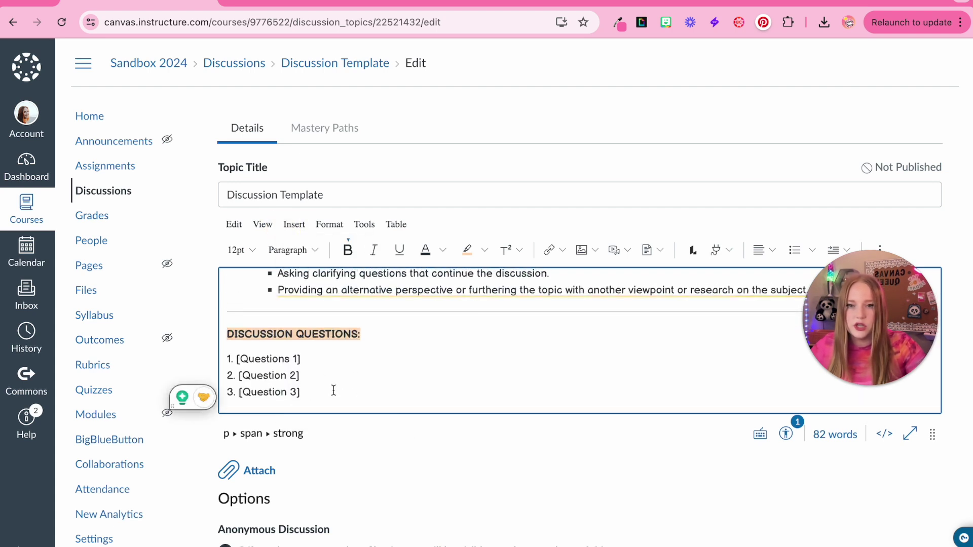
left_click_drag(332, 391, 230, 359)
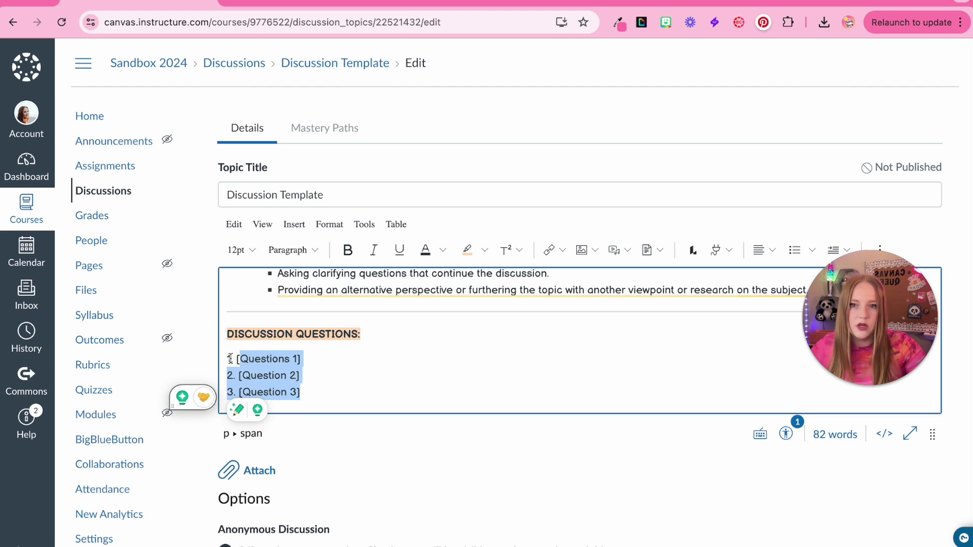
left_click(771, 250)
left_click(779, 296)
left_click(681, 365)
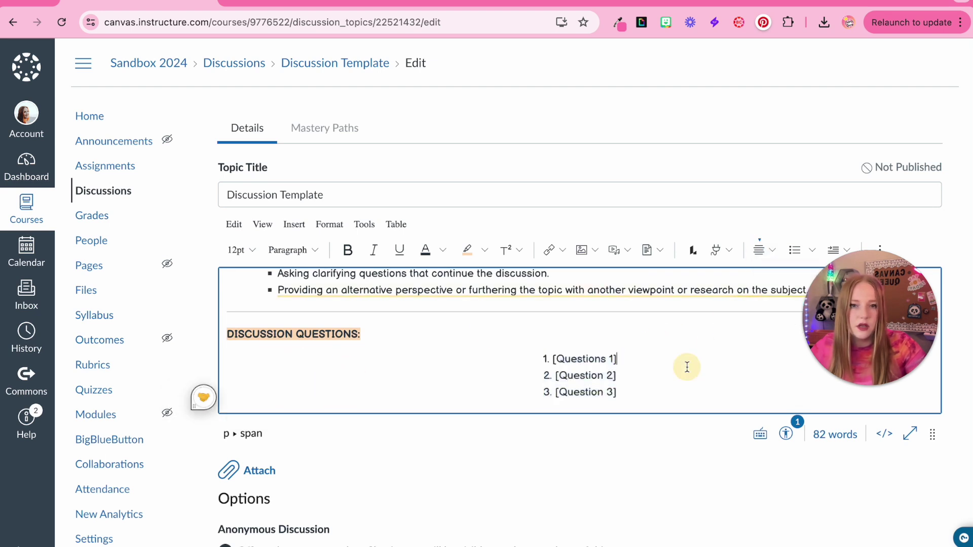
Step: Replace 'Activity' in the heading with 'Discussion Board'
scroll(679, 365, "up", 8)
double_click(251, 294)
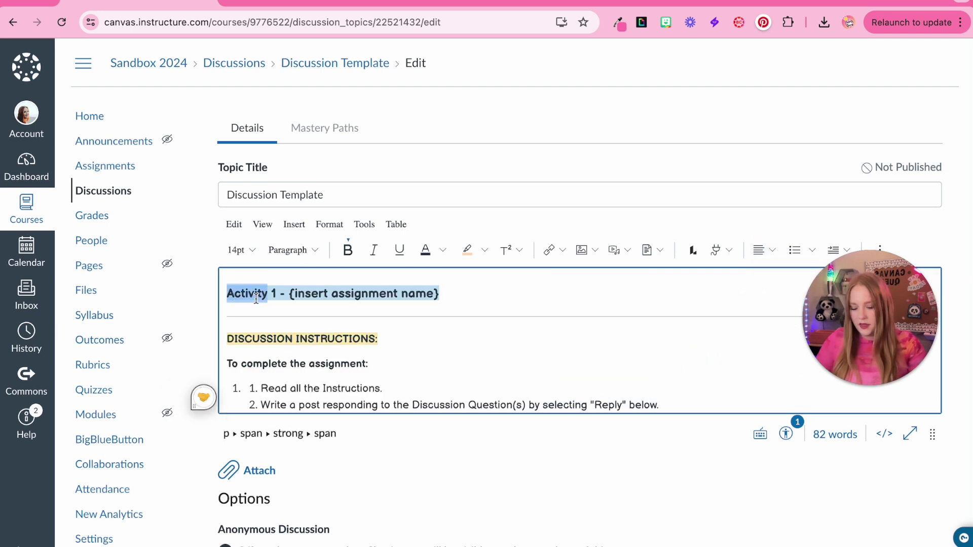
type("Discu")
type("ssion Boa")
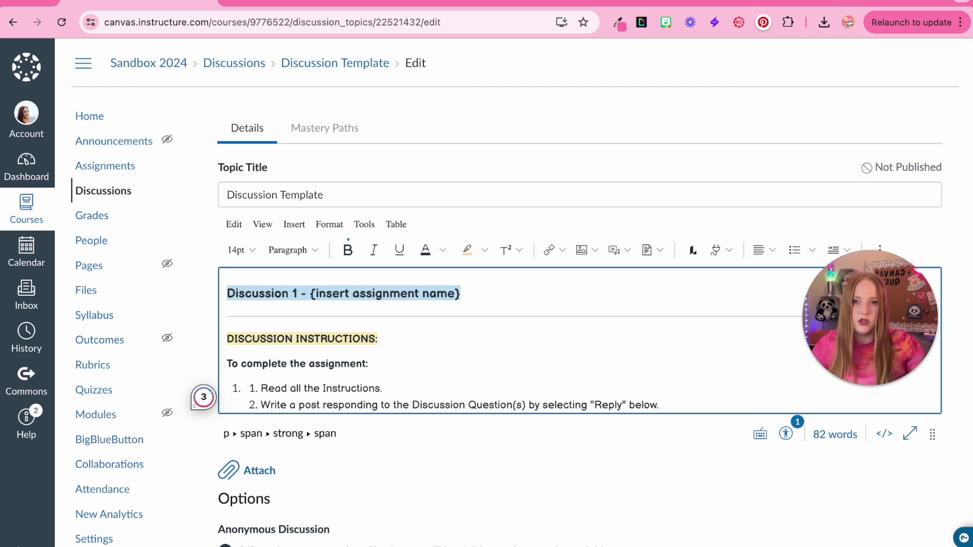
type("rd")
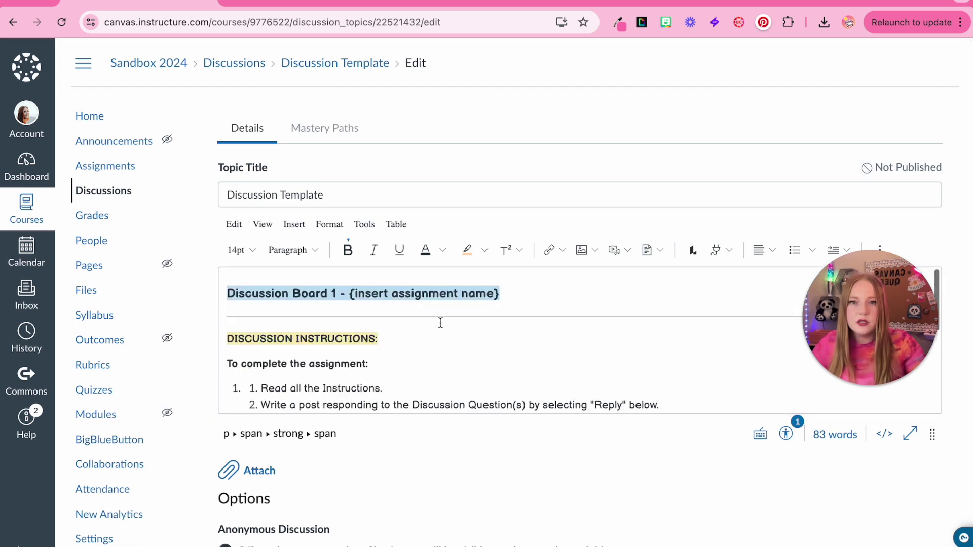
scroll(440, 323, "down", 6)
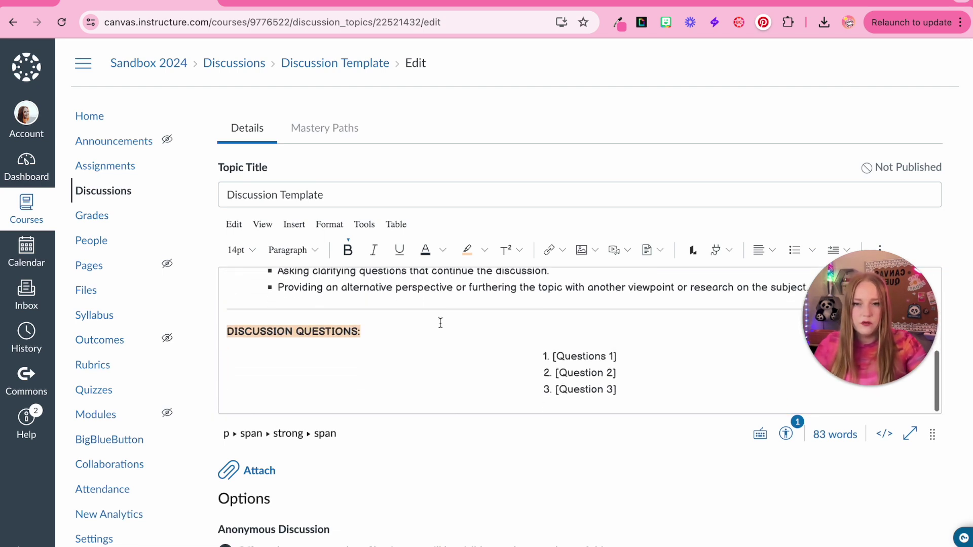
Step: In Options, require responding before viewing other replies and mark the discussion Graded
scroll(418, 439, "down", 3)
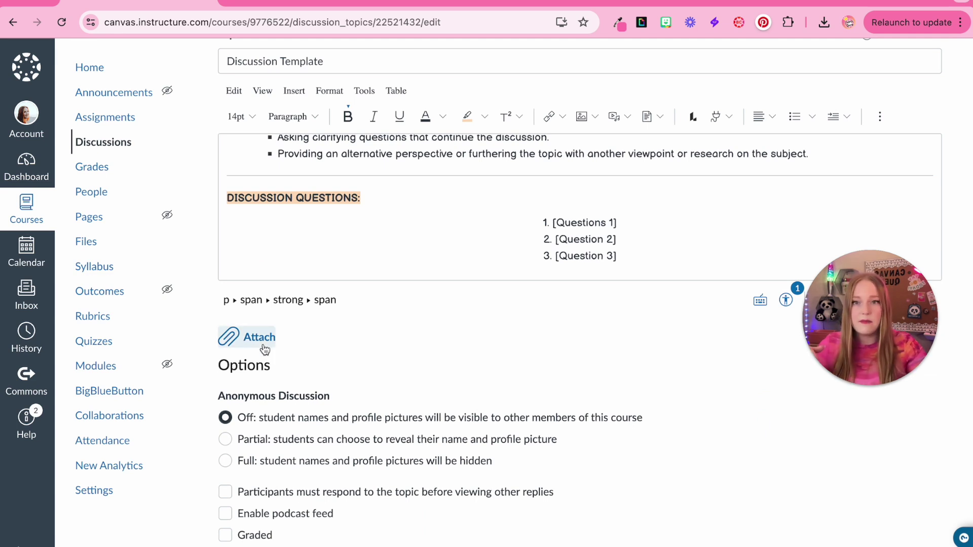
scroll(264, 350, "down", 2)
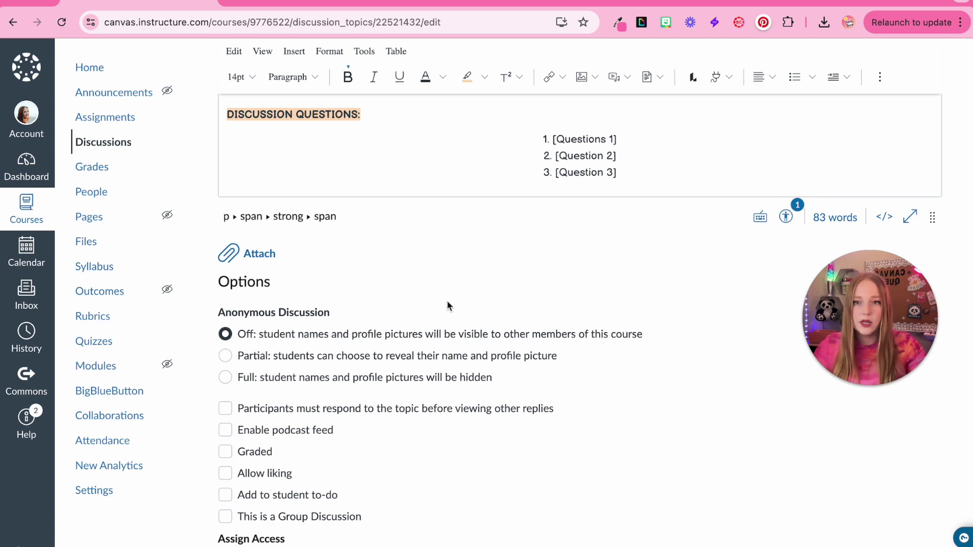
scroll(400, 350, "down", 2)
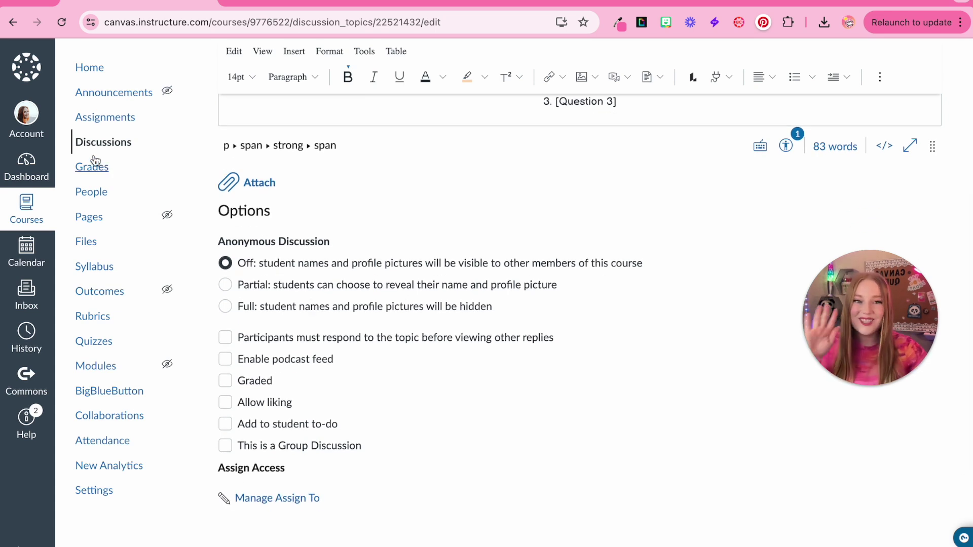
key("super+plus")
key("super+plus")
key("super+plus")
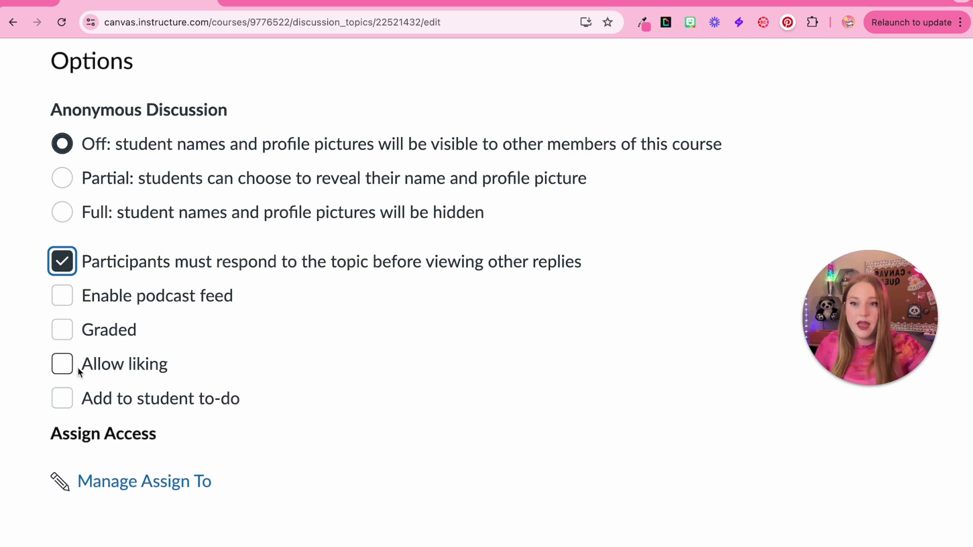
left_click(71, 332)
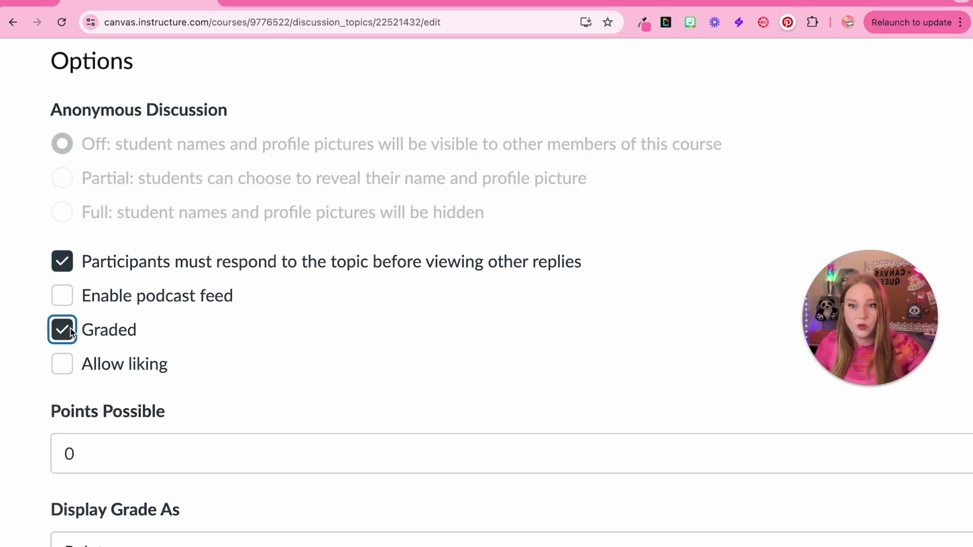
scroll(259, 370, "down", 5)
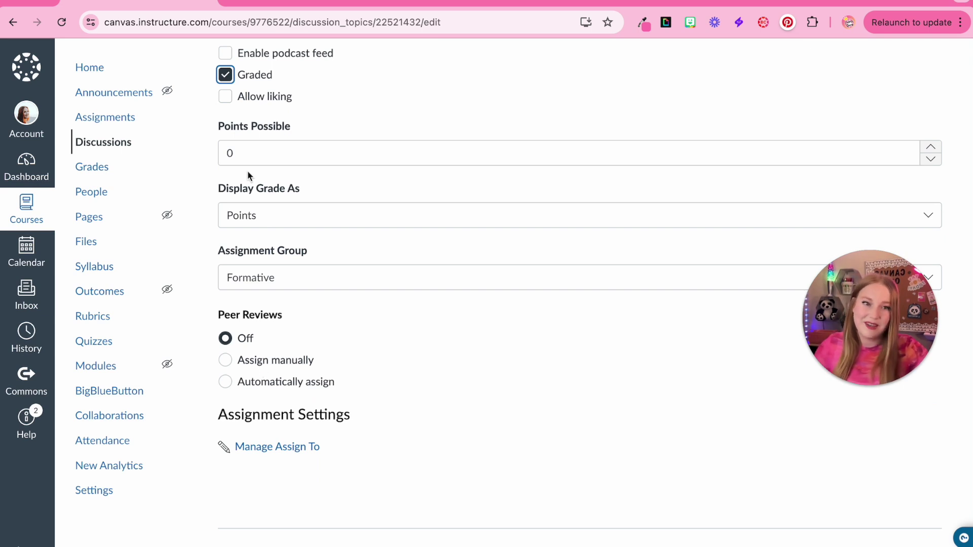
left_click(313, 278)
left_click(269, 303)
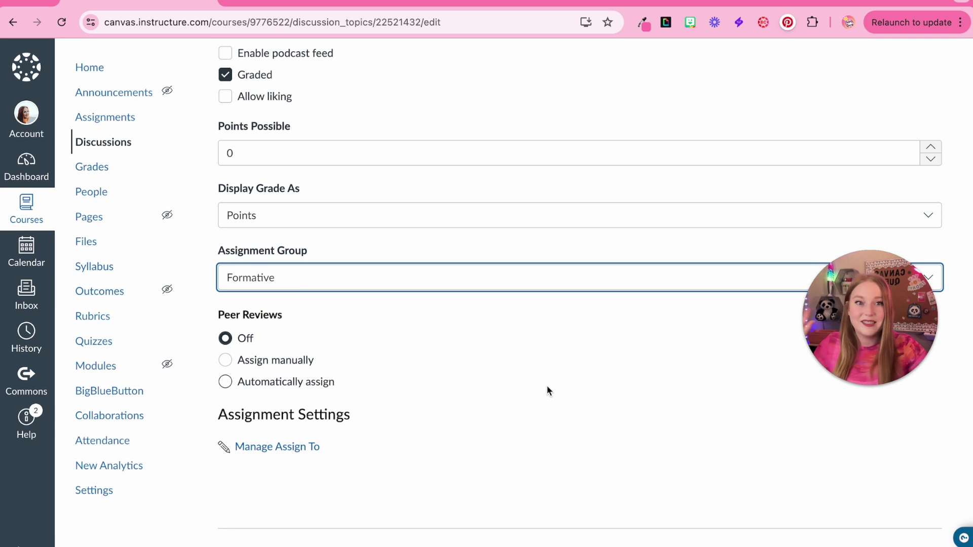
scroll(314, 356, "up", 1)
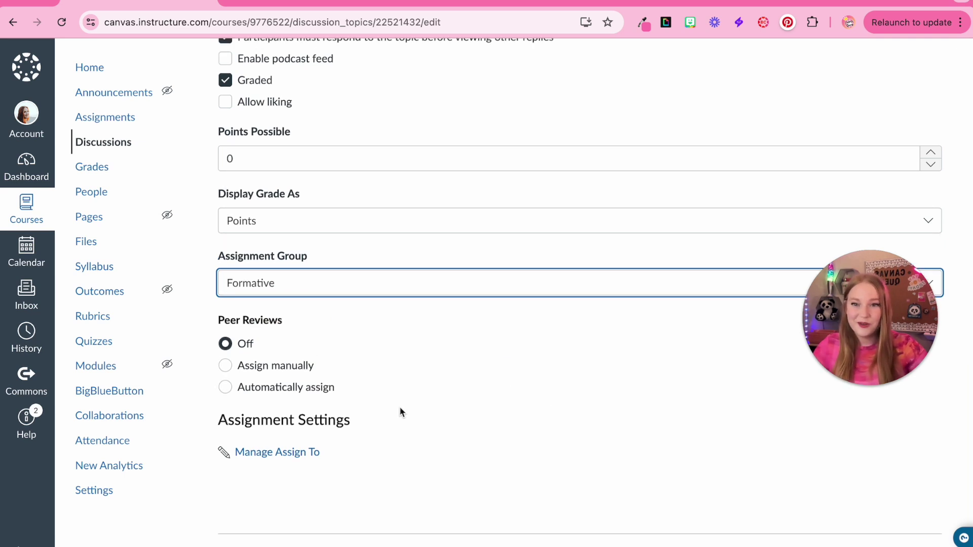
left_click_drag(220, 321, 321, 327)
left_click(390, 350)
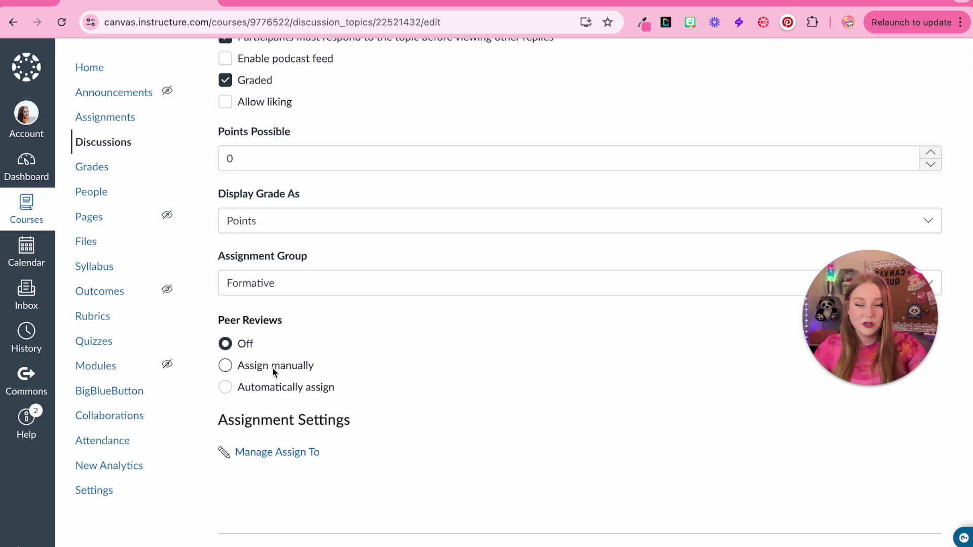
left_click(251, 388)
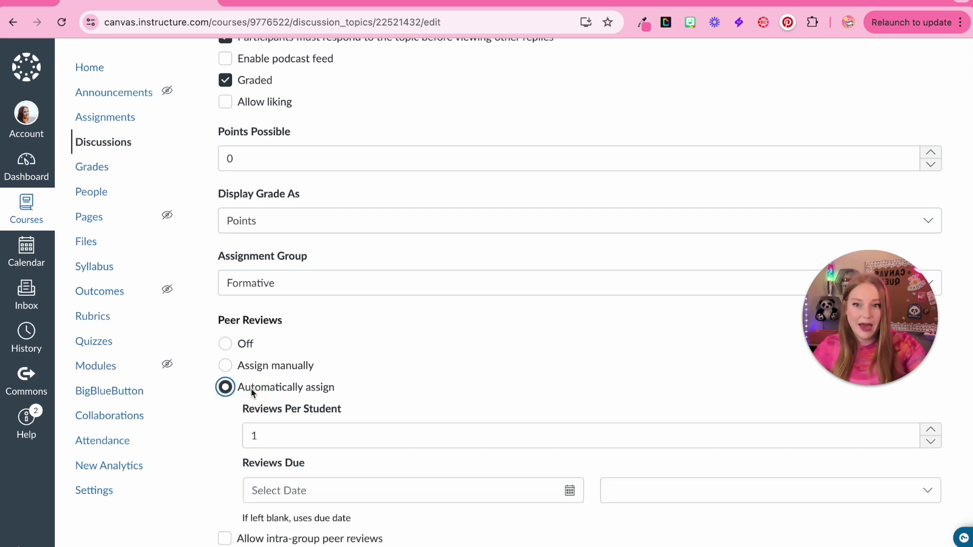
scroll(365, 368, "down", 2)
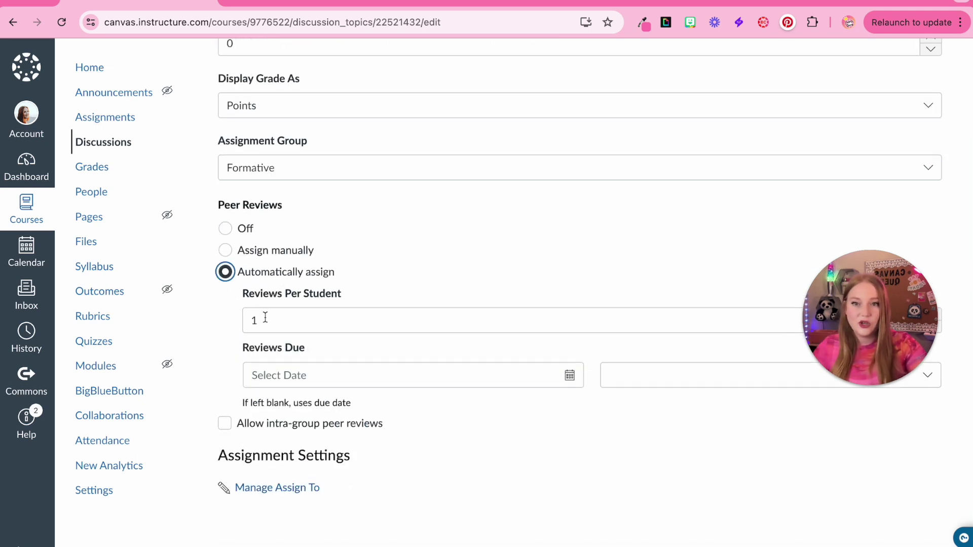
left_click(225, 228)
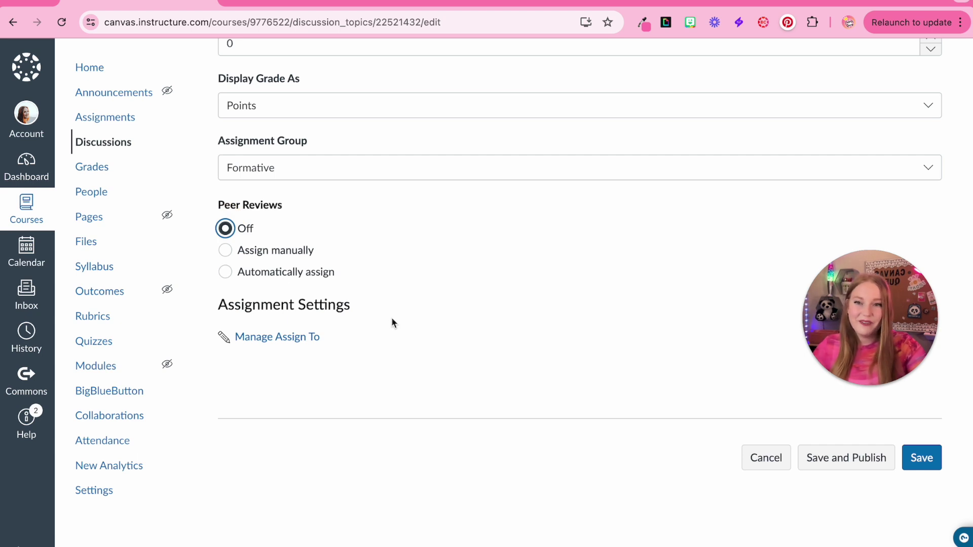
left_click(260, 340)
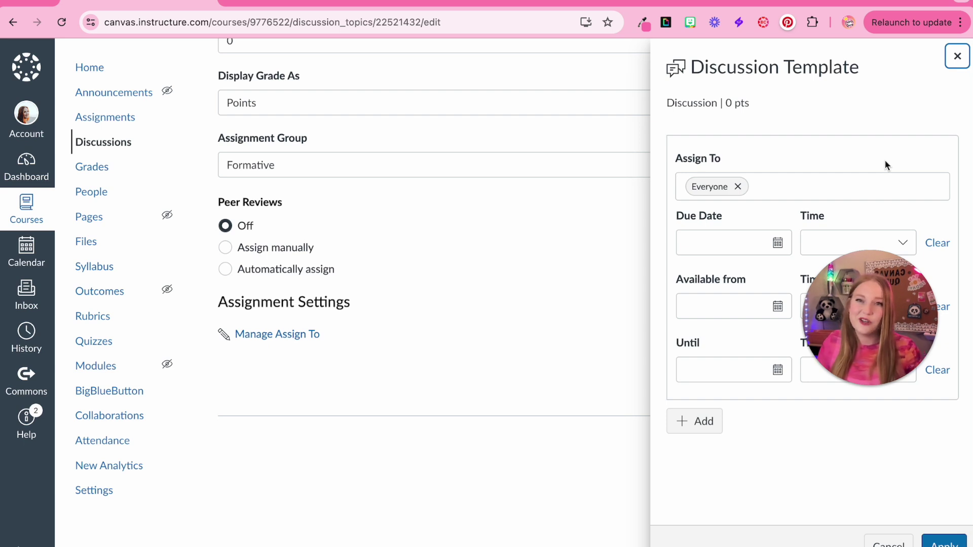
Step: Review the Everyone assignment under Manage Assign To without changes, then save the discussion
left_click(844, 484)
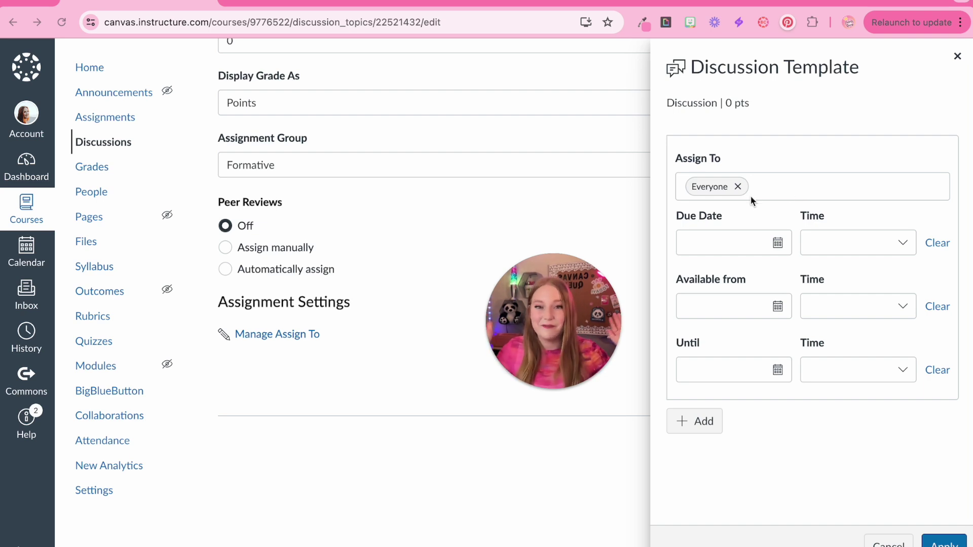
left_click(898, 540)
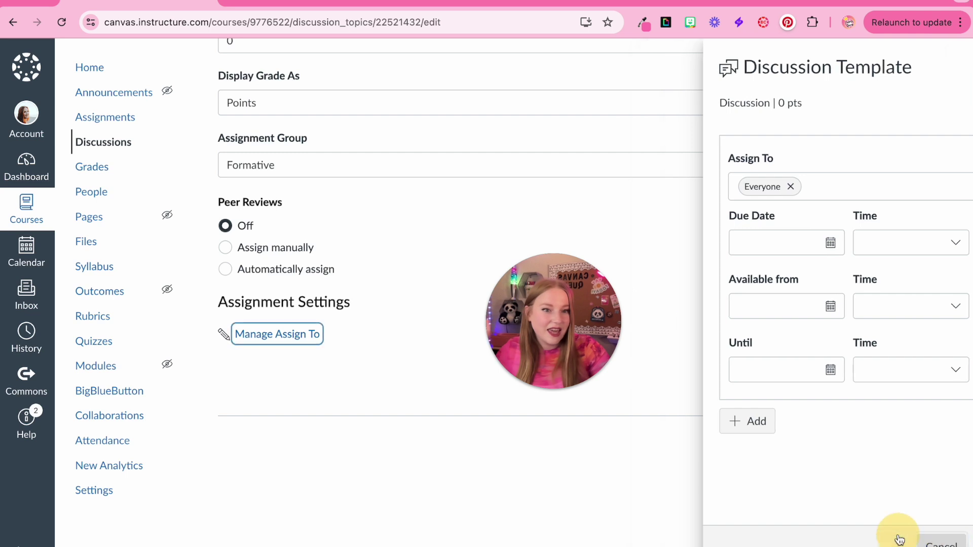
left_click(921, 455)
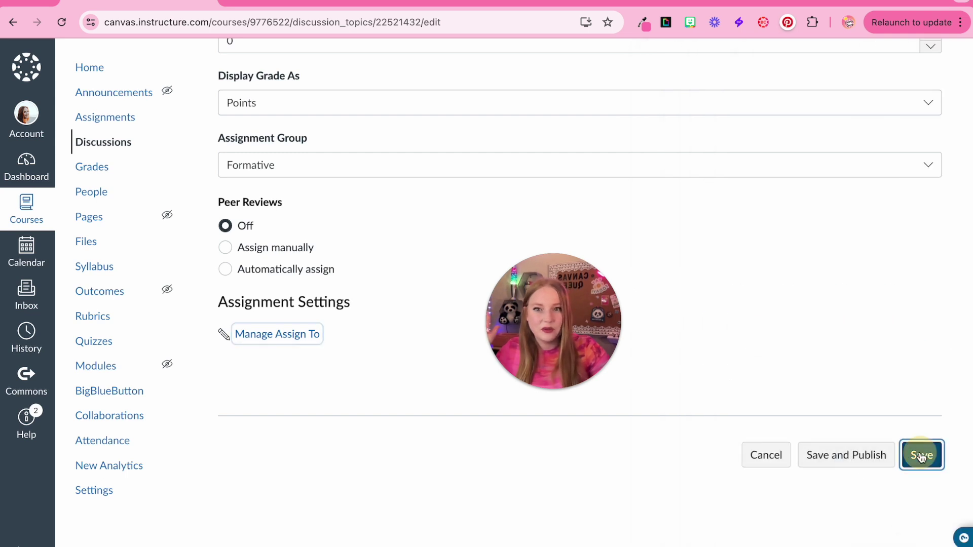
Step: Scroll through the saved Discussion Template down to its Reply button
scroll(628, 439, "down", 3)
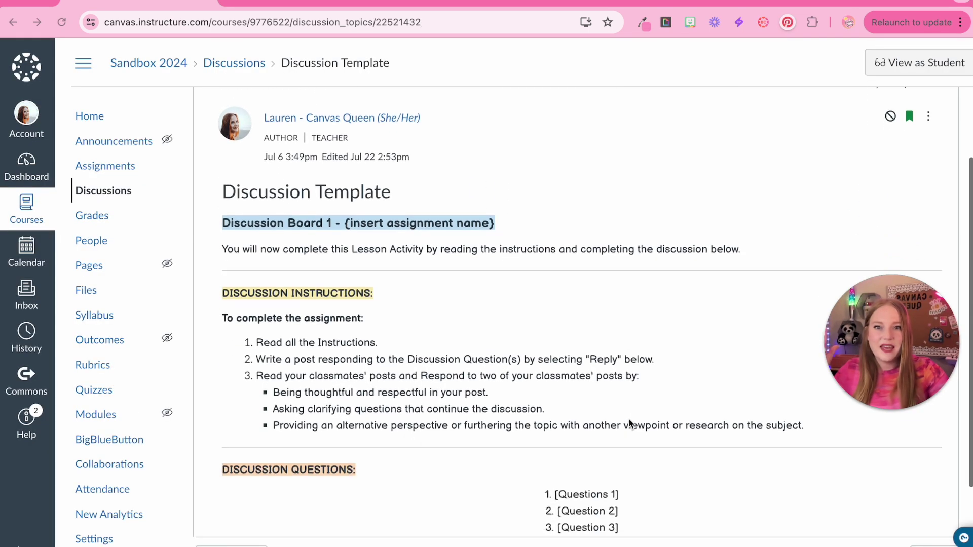
scroll(629, 420, "down", 2)
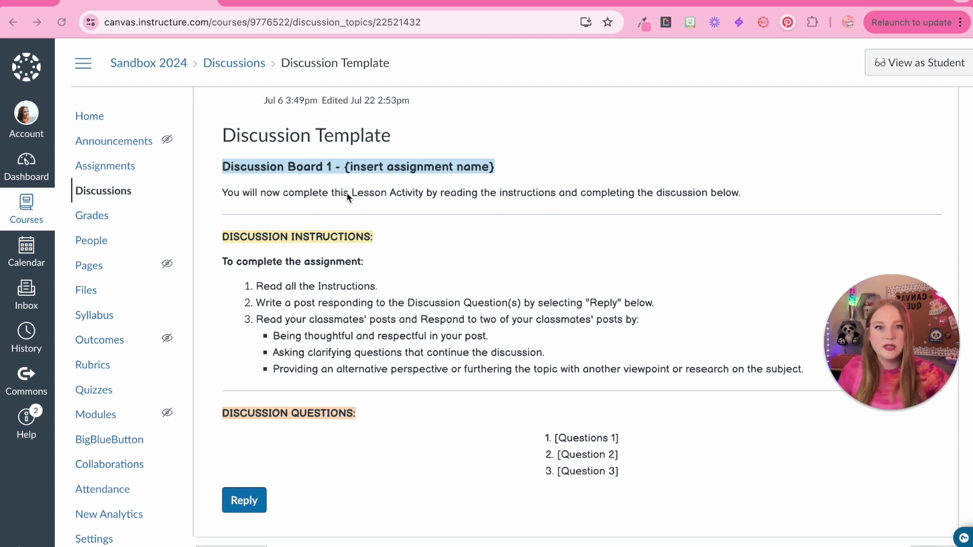
scroll(405, 334, "down", 1)
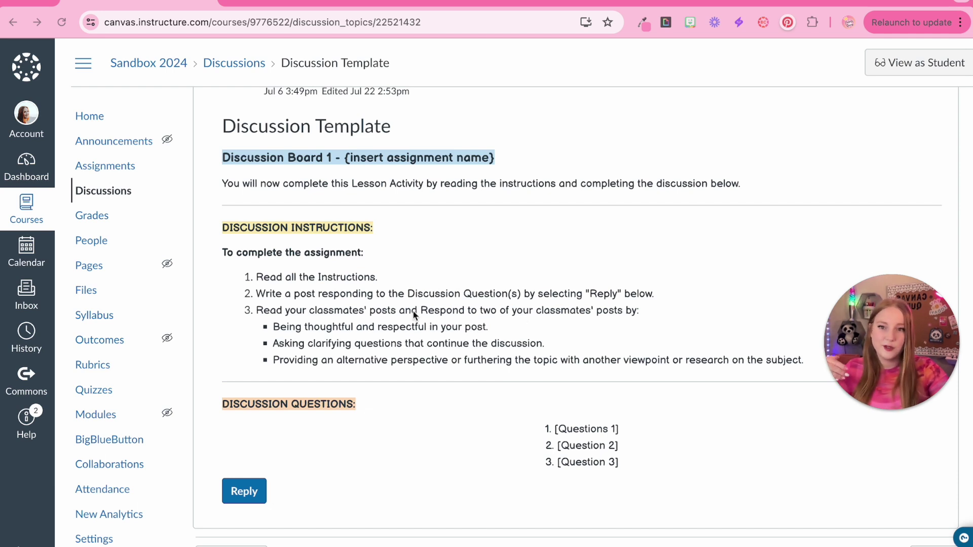
scroll(369, 374, "down", 1)
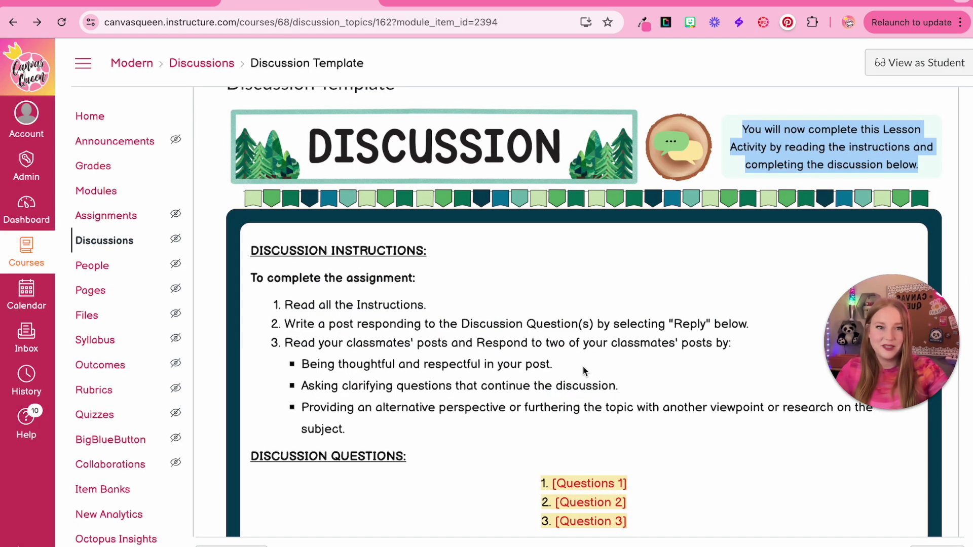
left_click(583, 371)
scroll(583, 371, "down", 10)
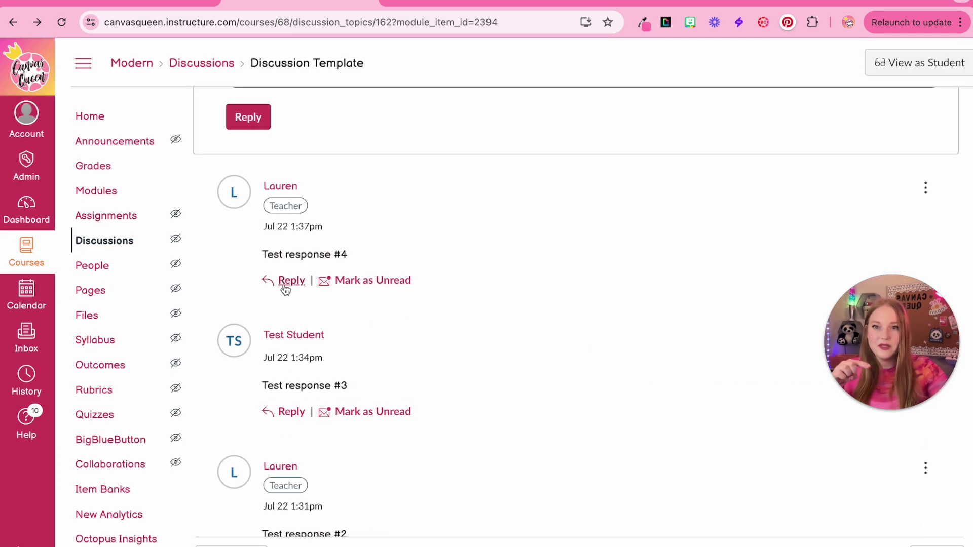
scroll(386, 413, "down", 5)
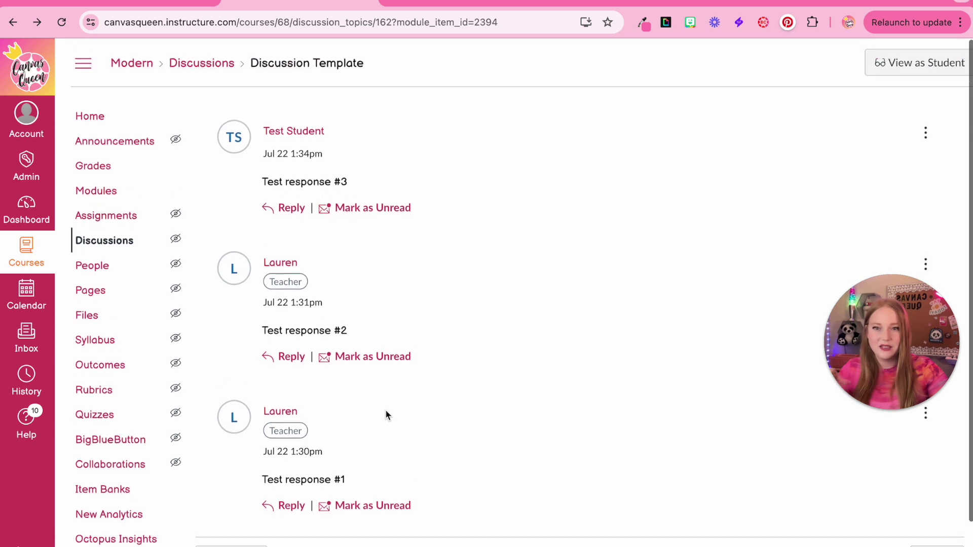
scroll(380, 273, "up", 5)
scroll(426, 352, "down", 2)
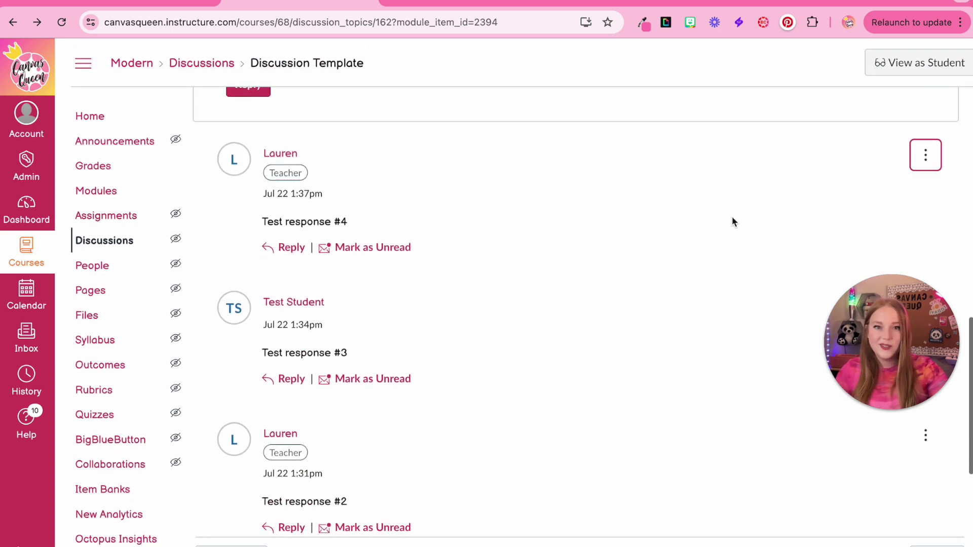
scroll(529, 179, "up", 5)
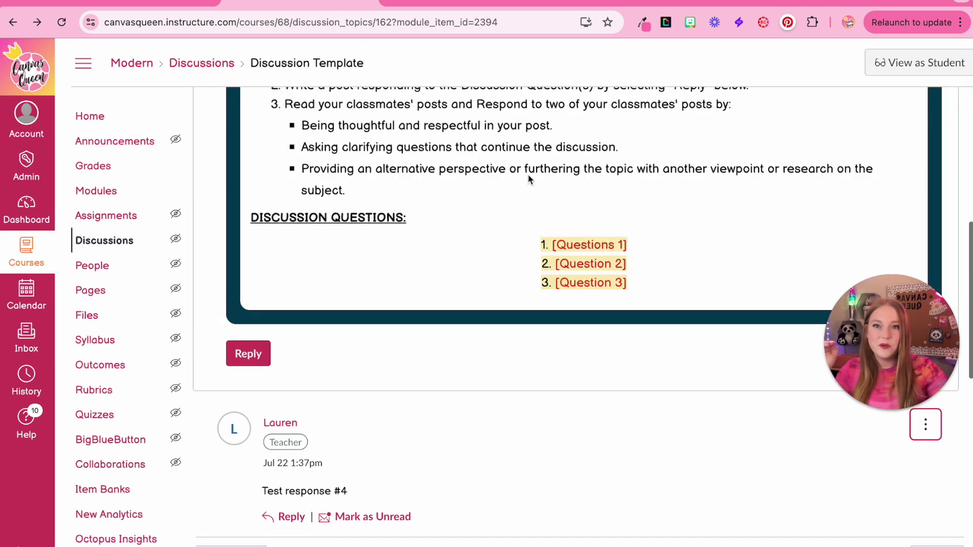
scroll(527, 179, "up", 1)
left_click_drag(300, 148, 403, 230)
left_click(475, 249)
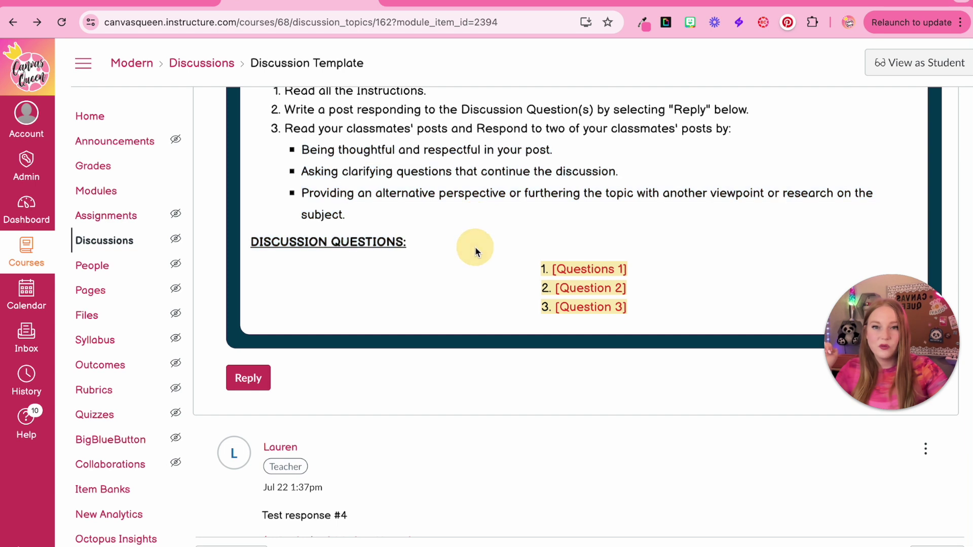
scroll(471, 269, "down", 6)
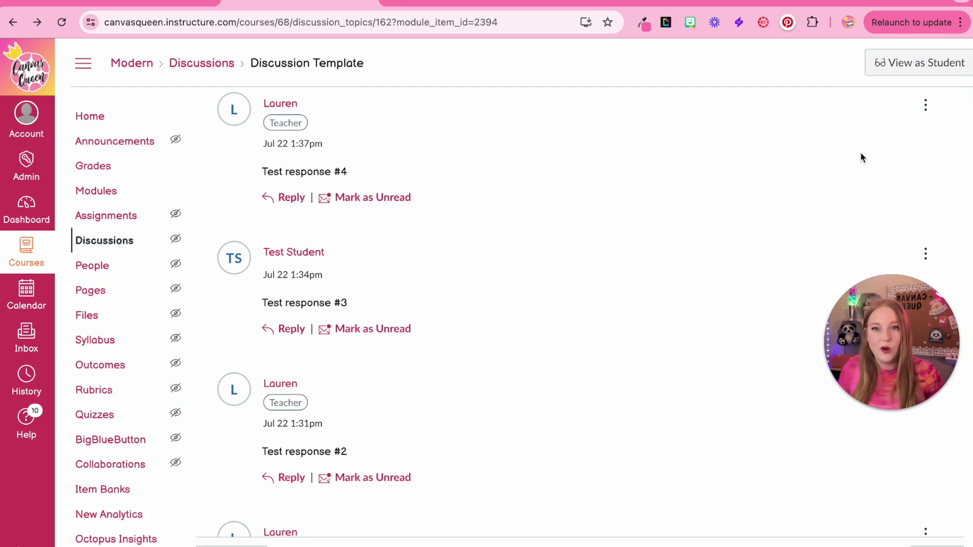
Step: Report Test response #4 with Inappropriate as the reason
left_click(925, 106)
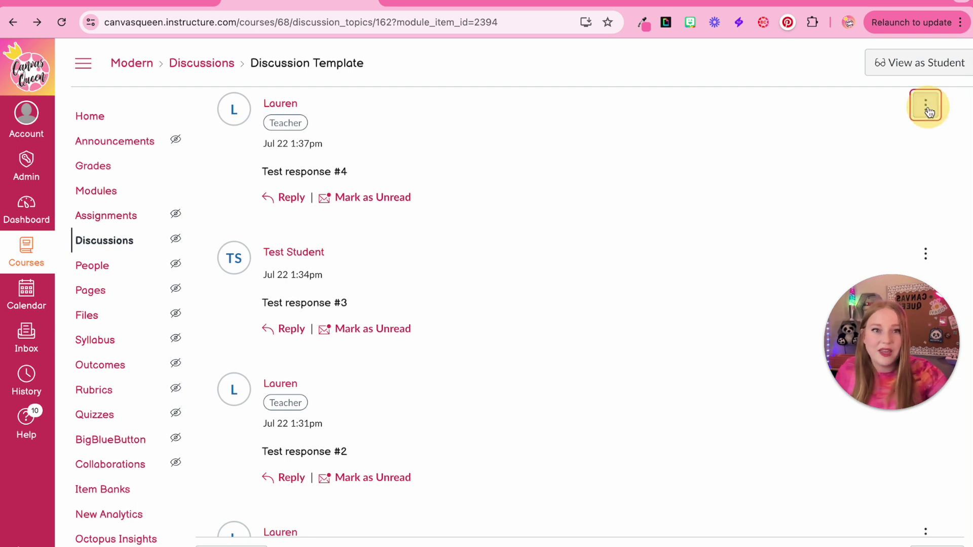
scroll(870, 198, "down", 1)
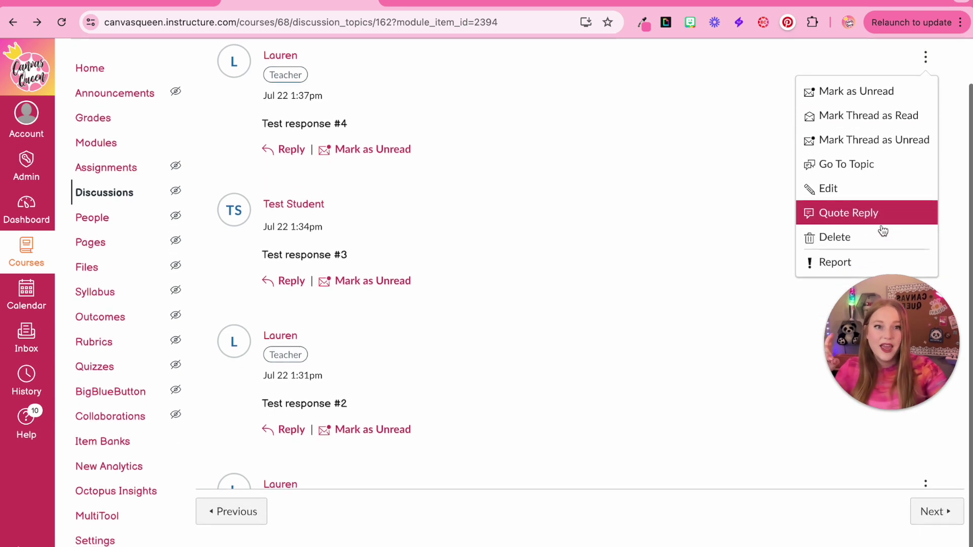
left_click(851, 263)
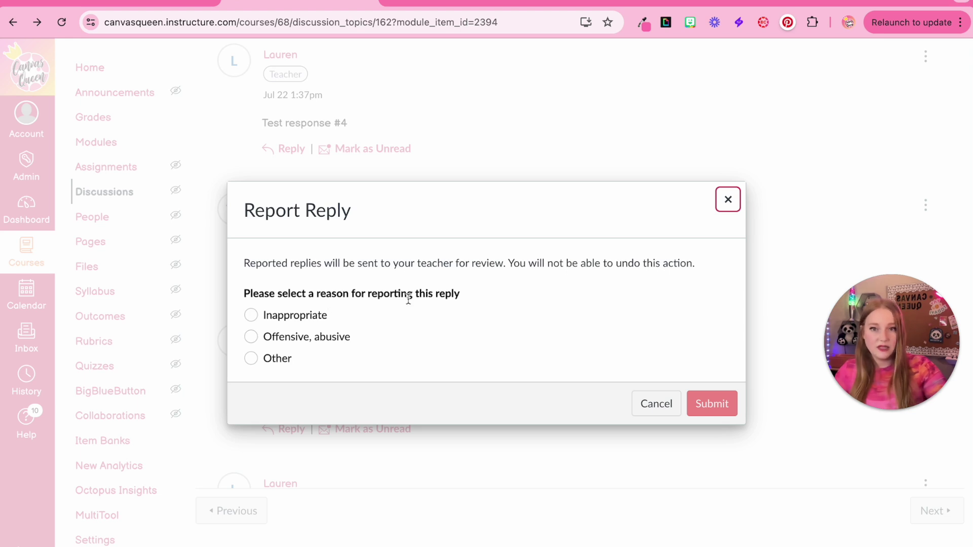
left_click(269, 319)
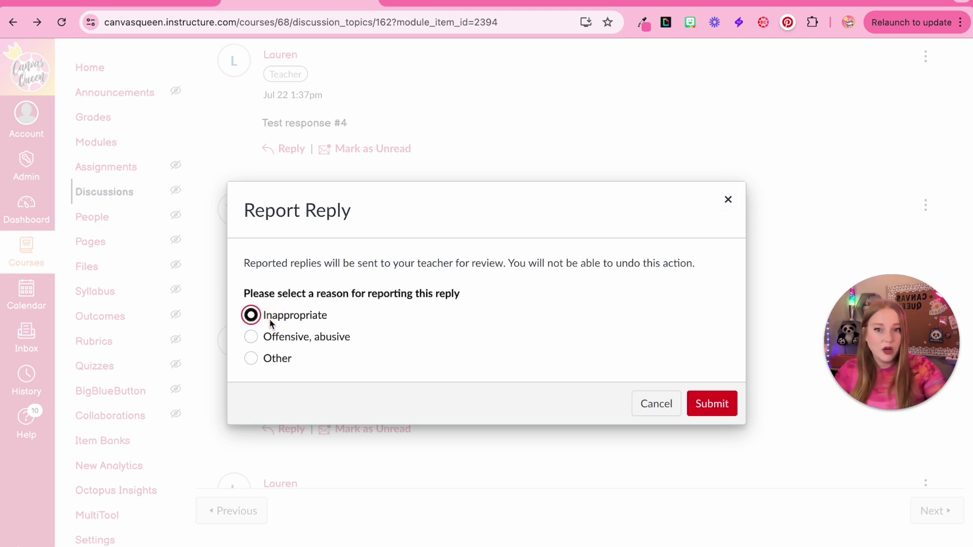
left_click(269, 339)
left_click(273, 360)
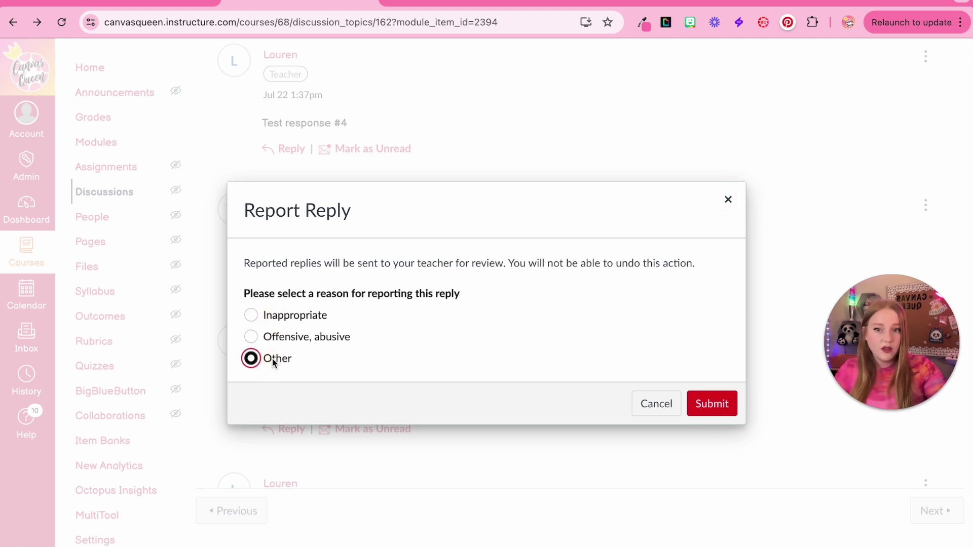
left_click(267, 315)
left_click(712, 408)
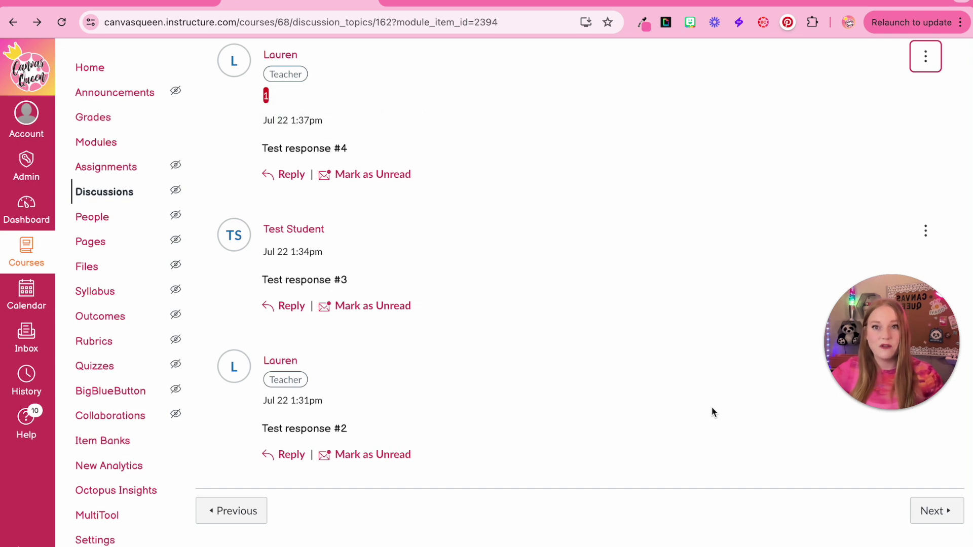
Step: Read the report summary on the reported reply and look over the thread
mouse_move(267, 102)
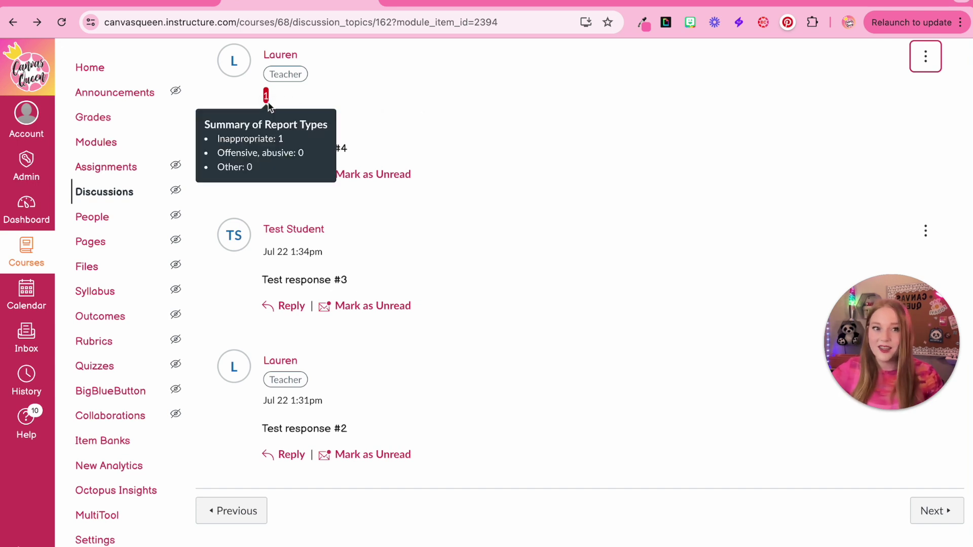
scroll(427, 144, "up", 1)
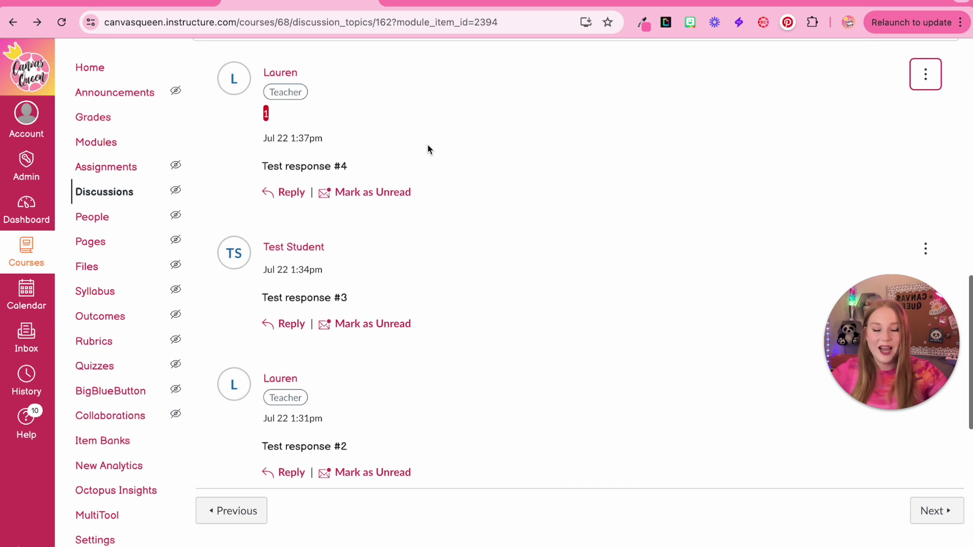
scroll(428, 144, "down", 2)
scroll(460, 226, "down", 2)
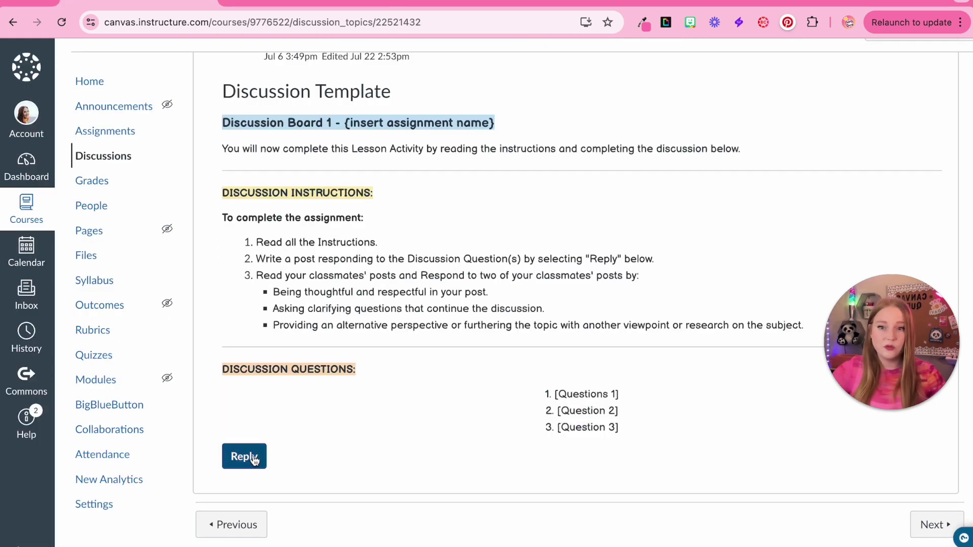
Step: Post the reply 'Answering questions.' and toggle it to unread and back to read
left_click(245, 456)
left_click(319, 360)
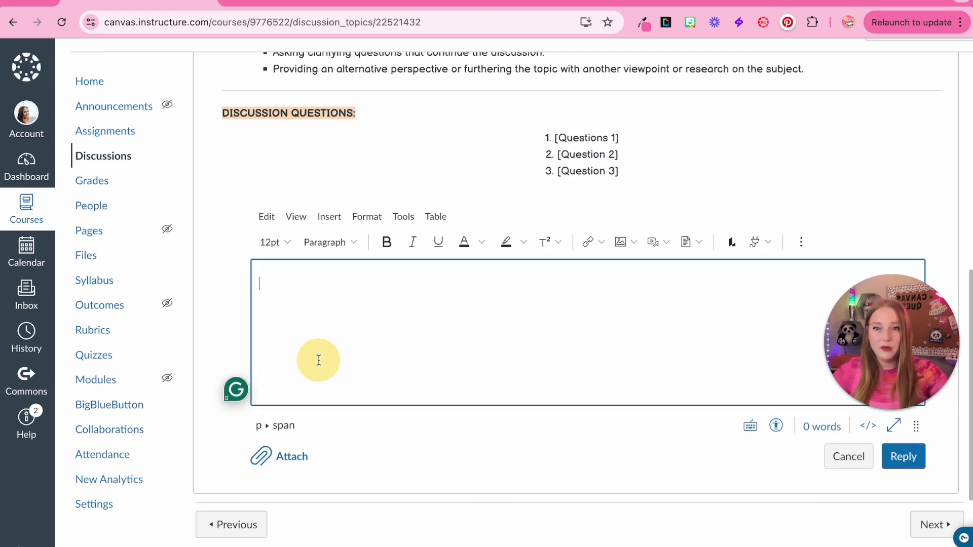
type("Answer")
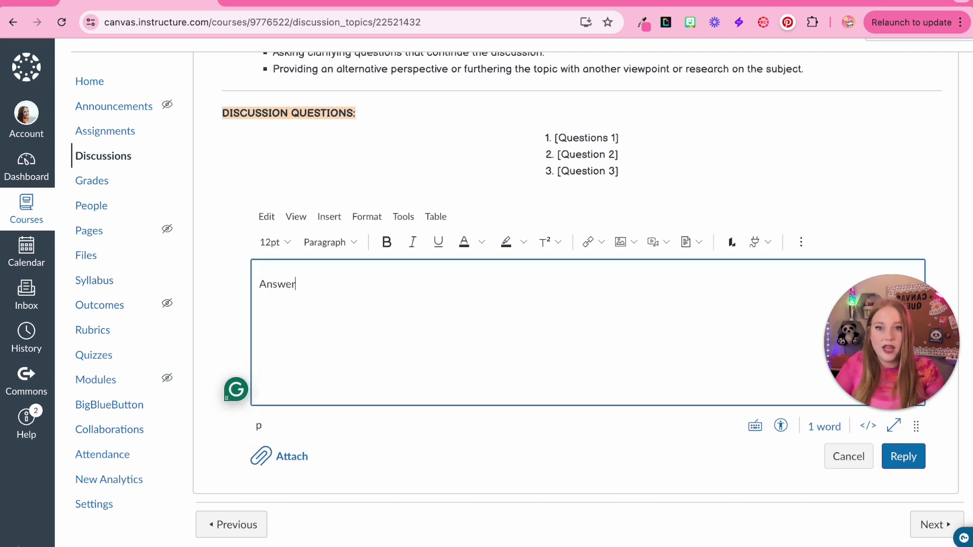
type("ing questions.")
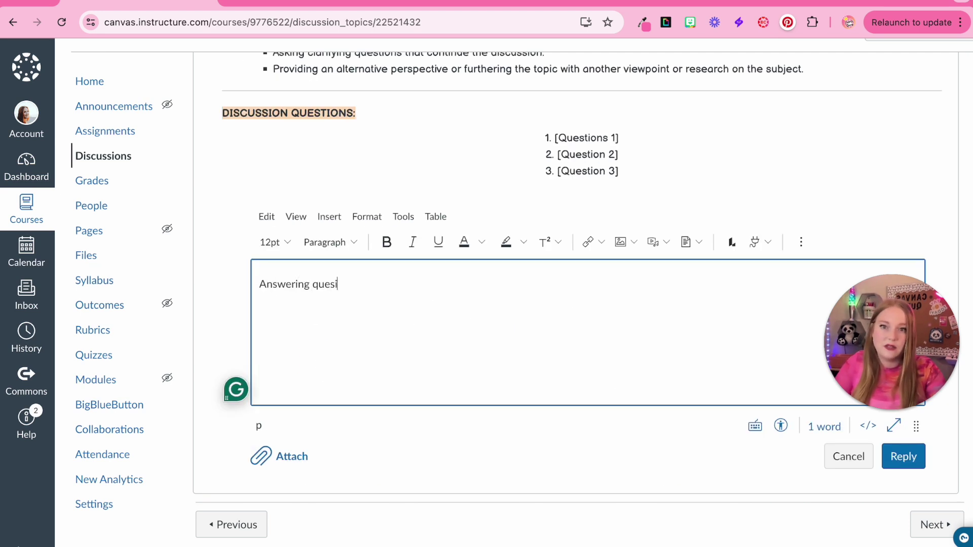
left_click(903, 457)
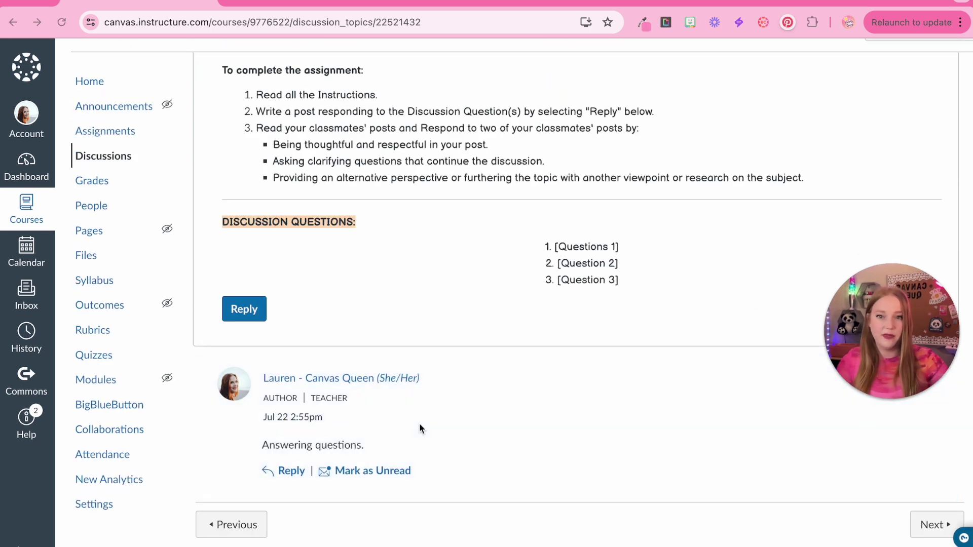
left_click(375, 473)
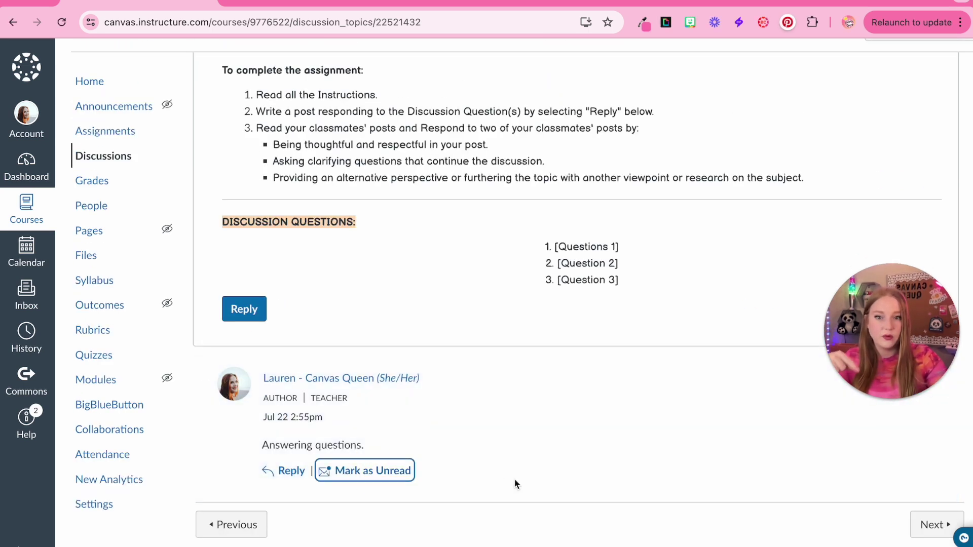
left_click(336, 473)
left_click(335, 472)
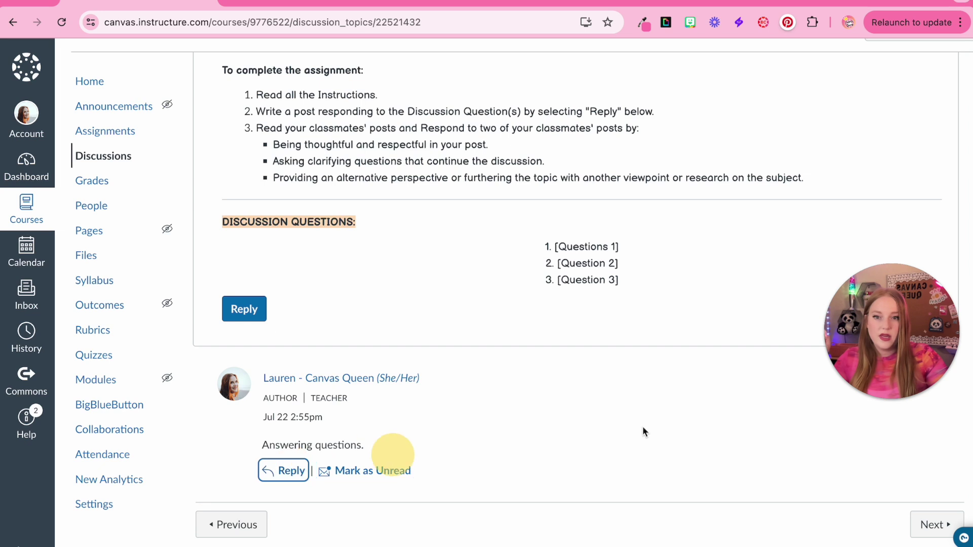
Step: Add the nested reply 'reply' beneath the 'Answering questions.' post
key("Return")
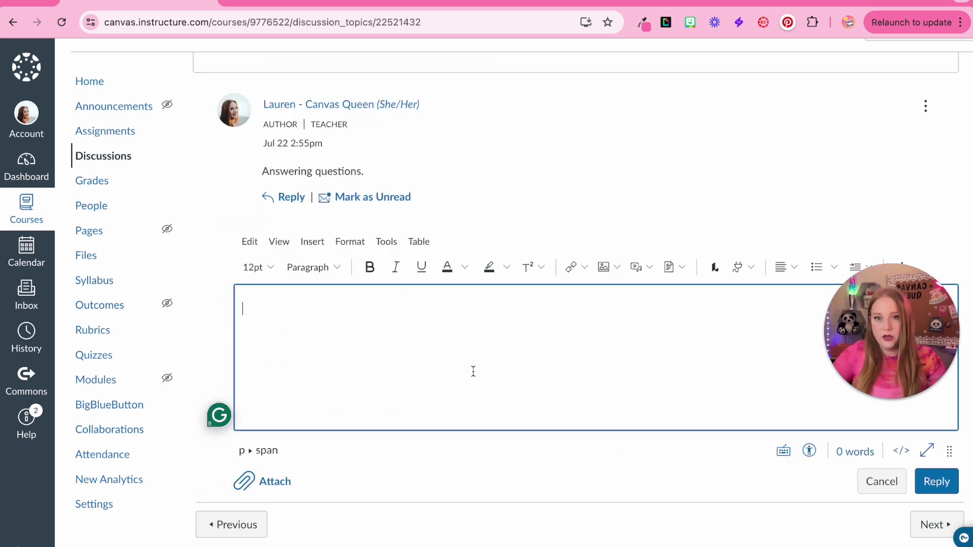
type("reply")
key("BackSpace")
key("BackSpace")
type("ly")
left_click(937, 482)
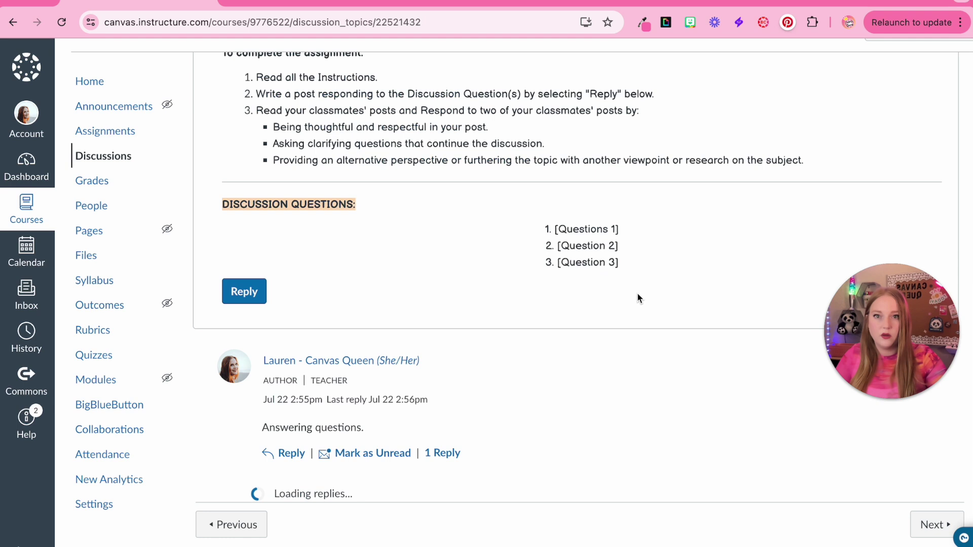
scroll(559, 329, "up", 6)
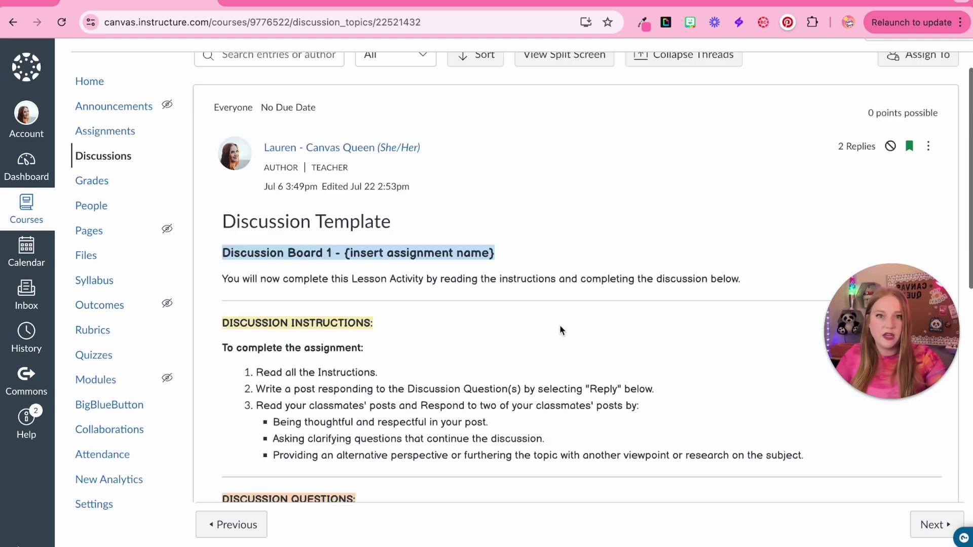
scroll(561, 331, "up", 1)
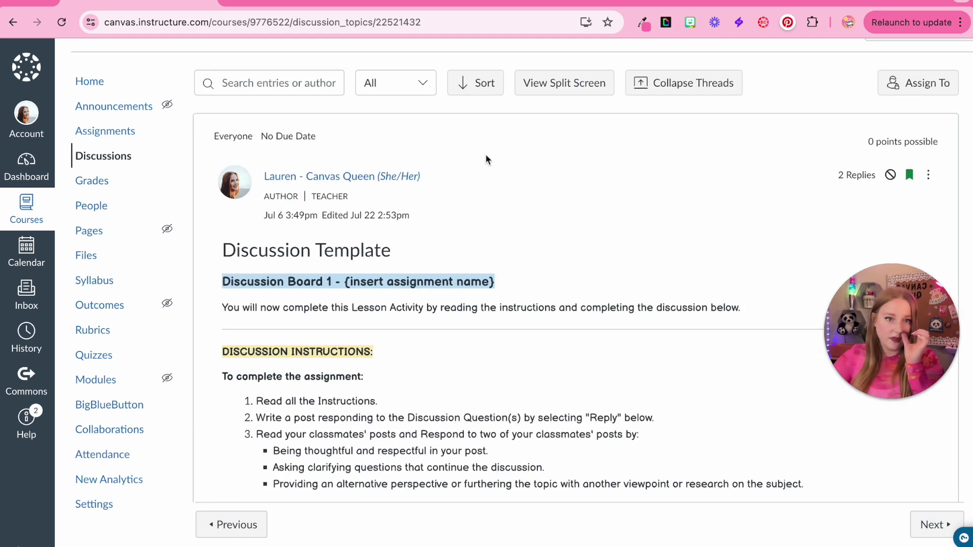
Step: Switch to the Canvas Queen course's discussion and scroll through its four test replies
left_click(291, 4)
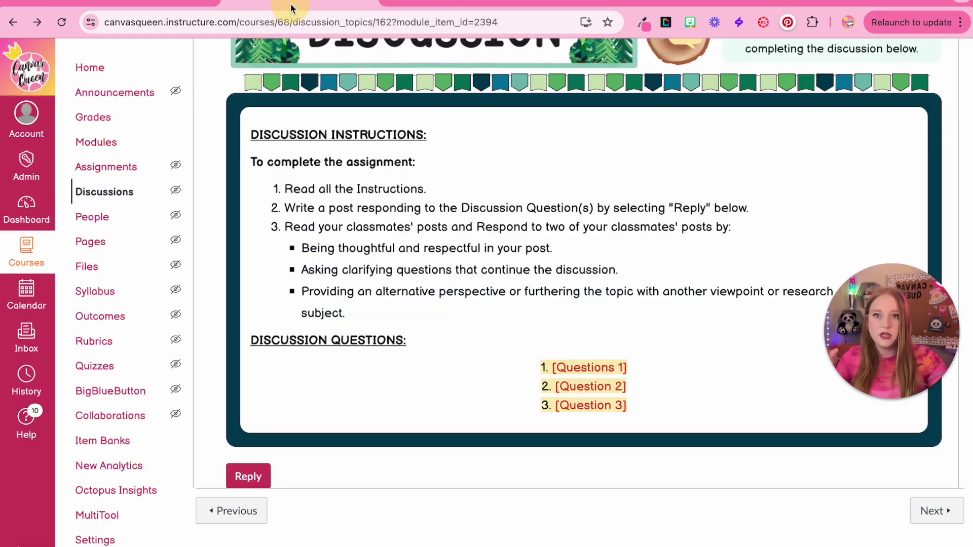
scroll(510, 309, "down", 10)
scroll(508, 307, "up", 15)
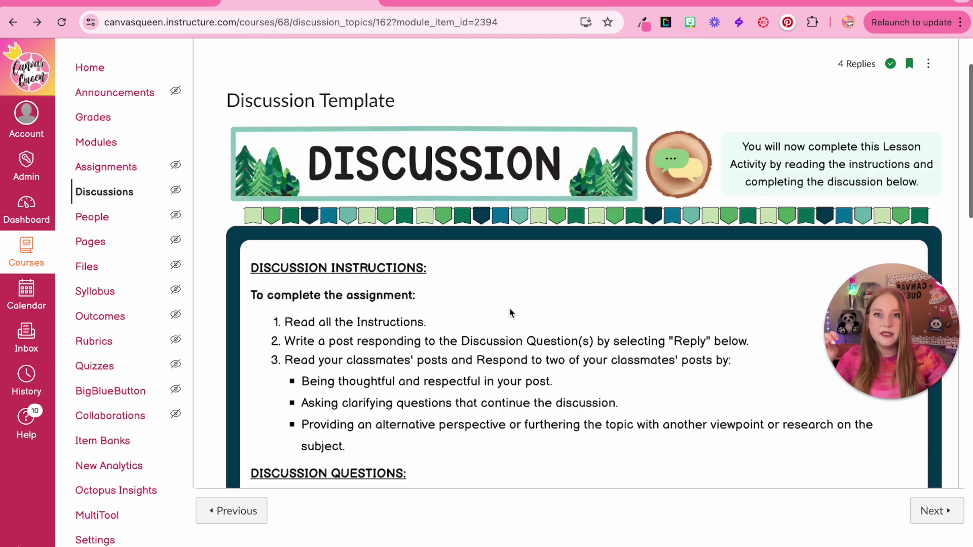
scroll(482, 243, "down", 10)
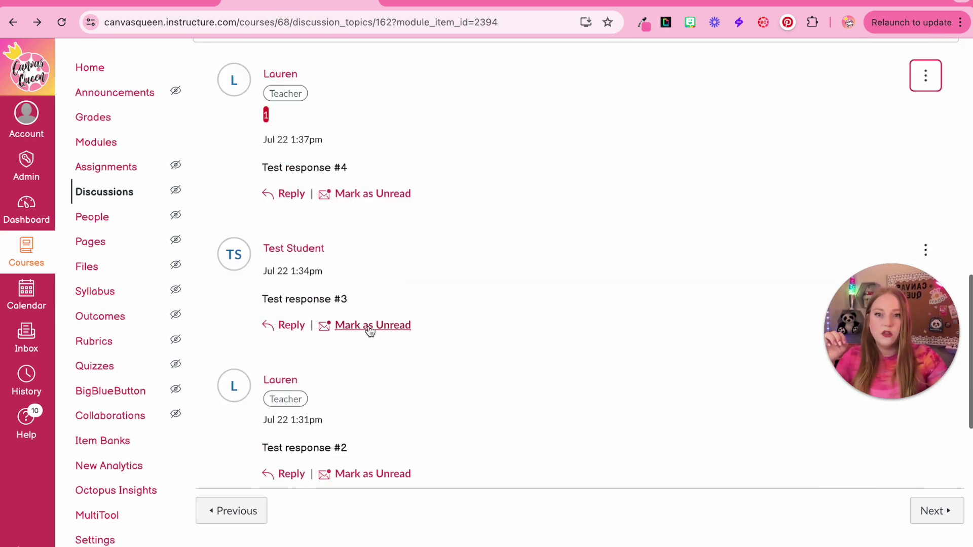
scroll(370, 330, "down", 3)
scroll(360, 456, "down", 1)
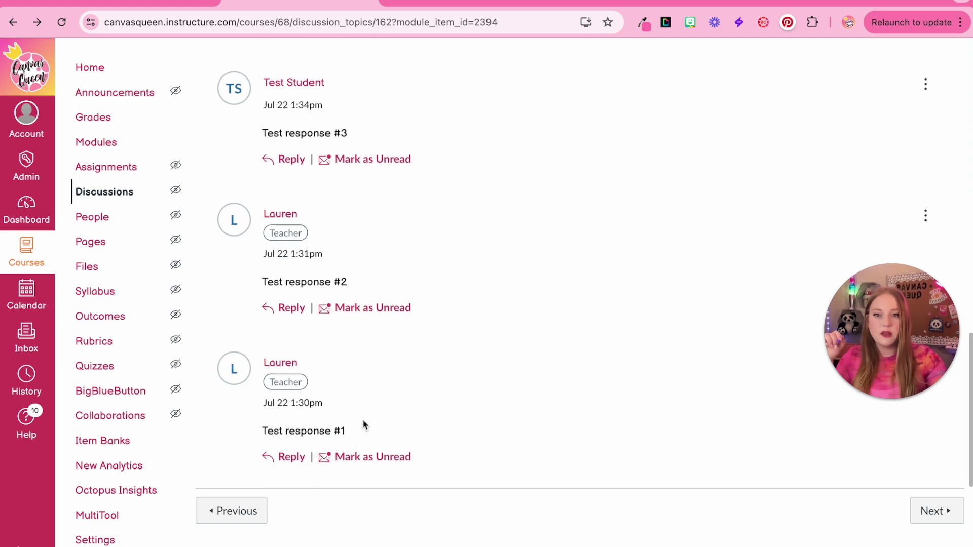
scroll(363, 420, "up", 15)
scroll(471, 152, "down", 8)
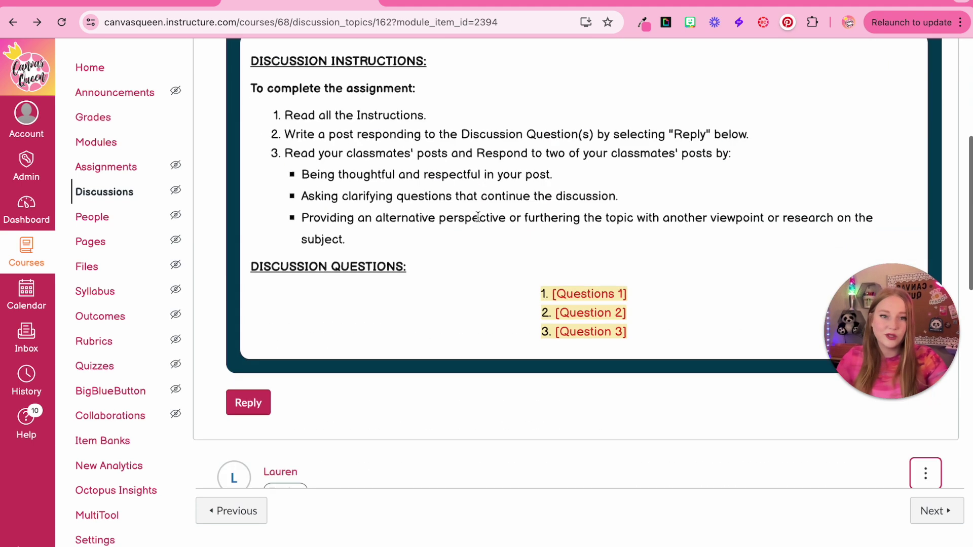
scroll(413, 280, "down", 5)
scroll(471, 121, "up", 12)
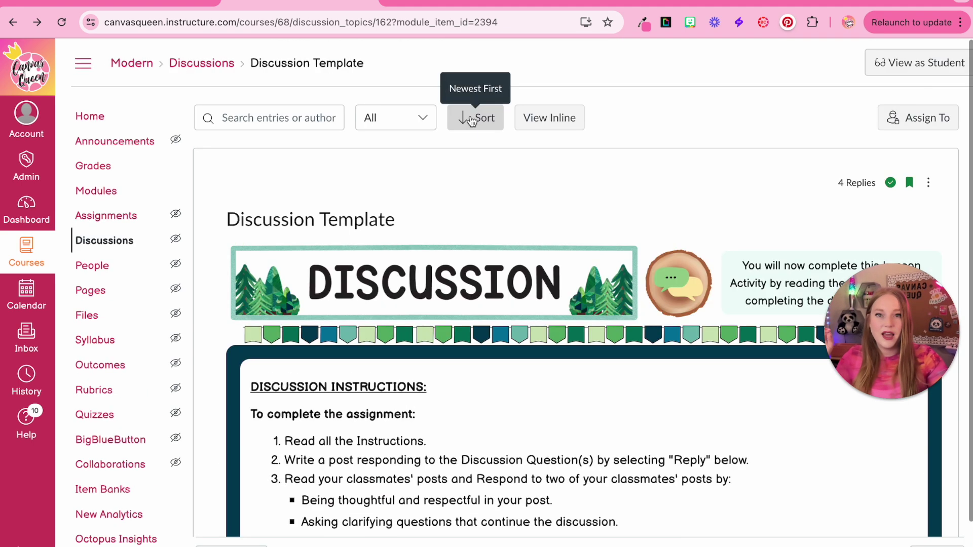
Step: Sort the replies Oldest First, review them, then switch to split-screen view
left_click(472, 120)
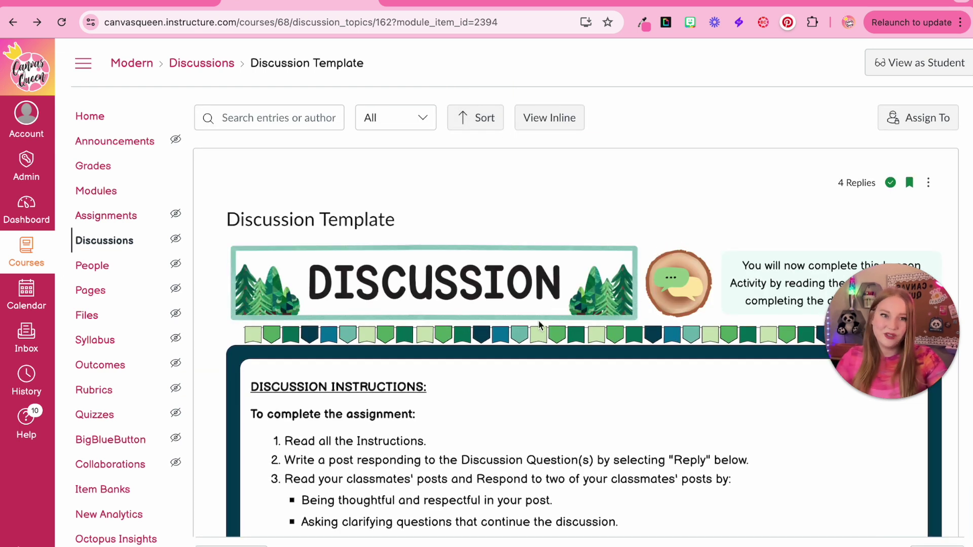
scroll(538, 327, "down", 10)
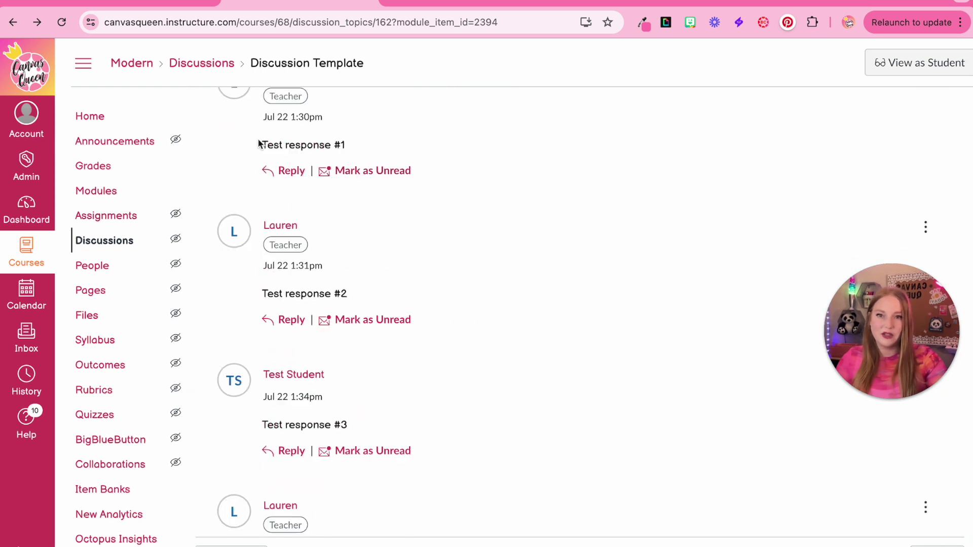
scroll(369, 436, "down", 1)
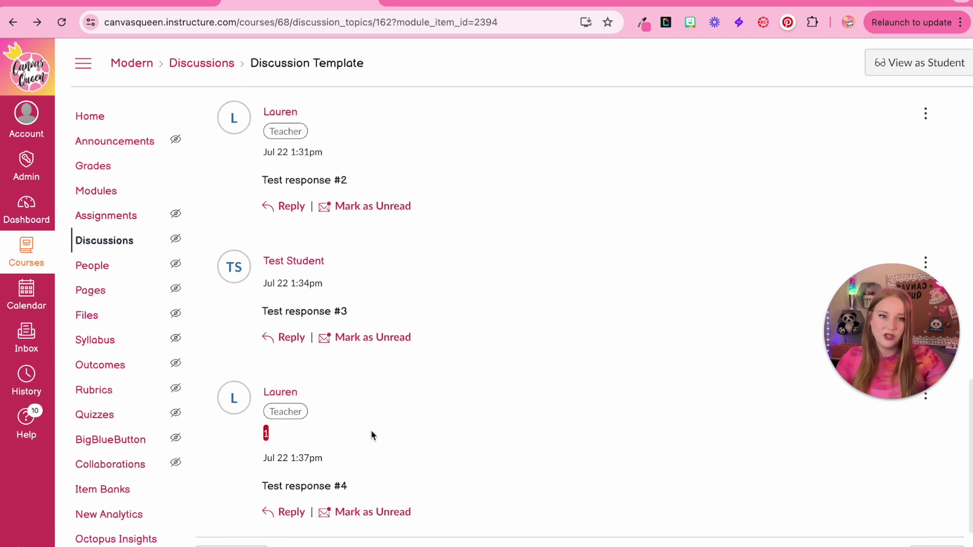
scroll(370, 432, "up", 15)
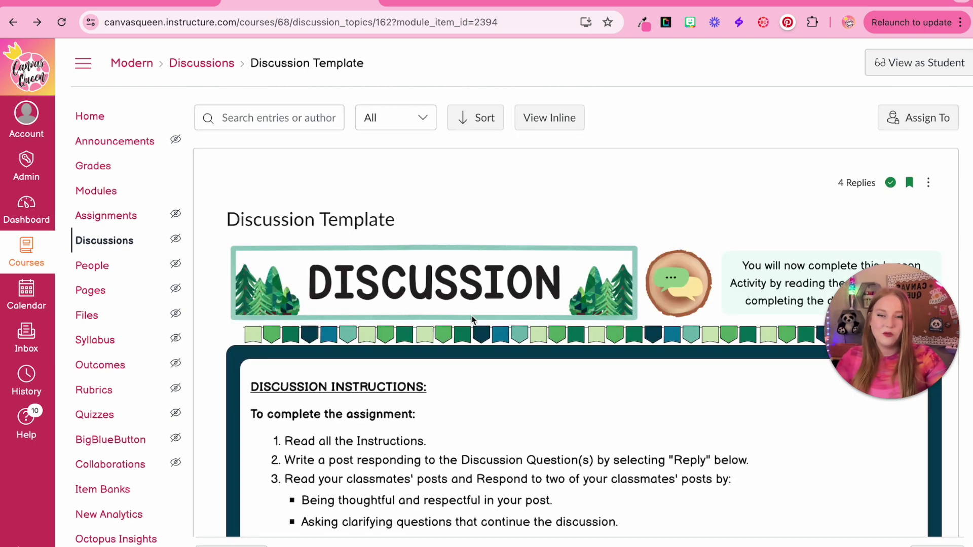
scroll(450, 310, "down", 10)
scroll(434, 277, "up", 15)
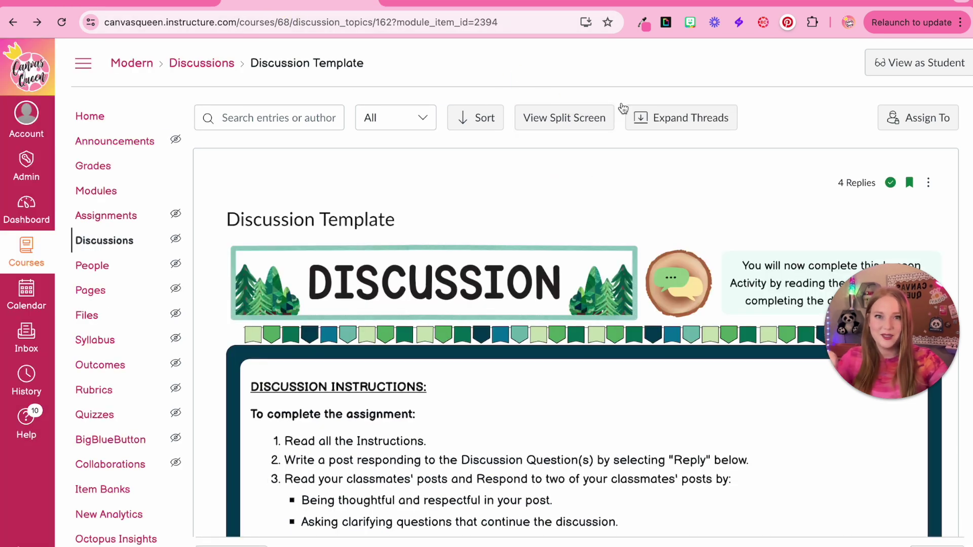
left_click(547, 131)
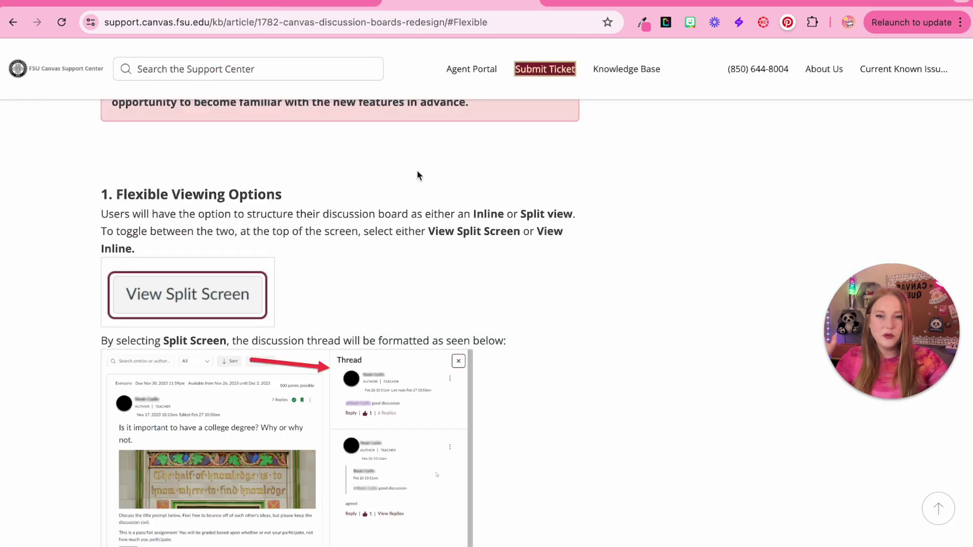
Step: Enlarge the split-screen discussion example screenshot in the FSU support article
scroll(417, 175, "down", 3)
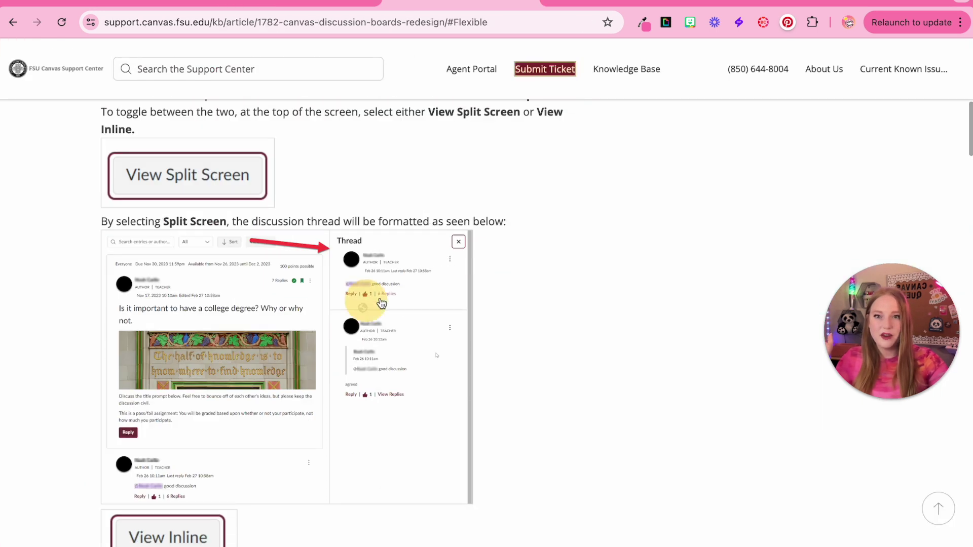
left_click(321, 331)
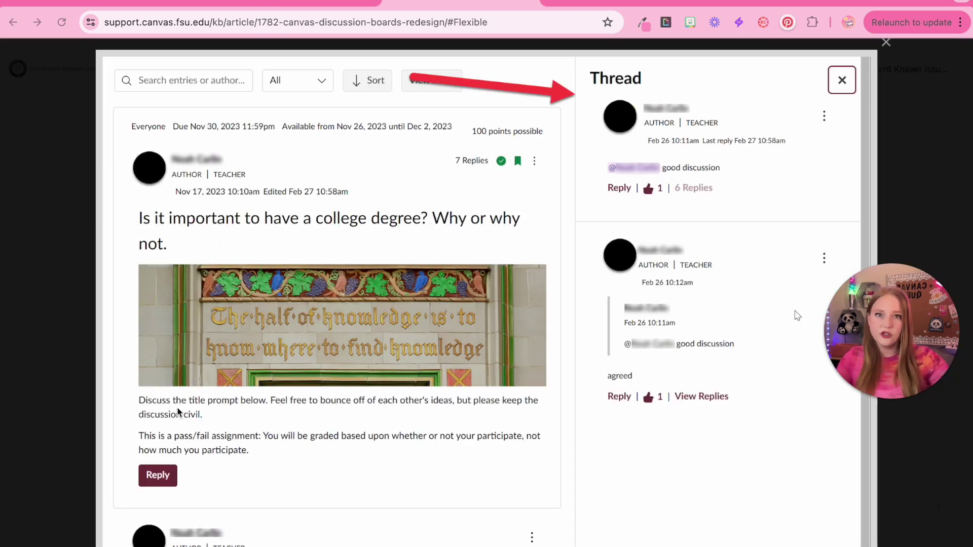
scroll(329, 354, "down", 1)
scroll(333, 345, "down", 1)
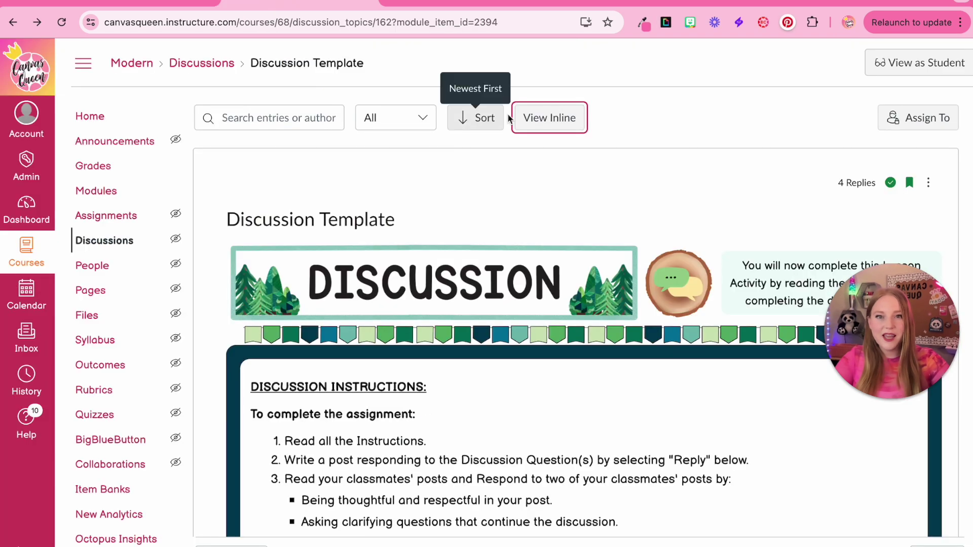
Step: Switch the Canvas discussion to inline view, then back to split-screen view
left_click(552, 133)
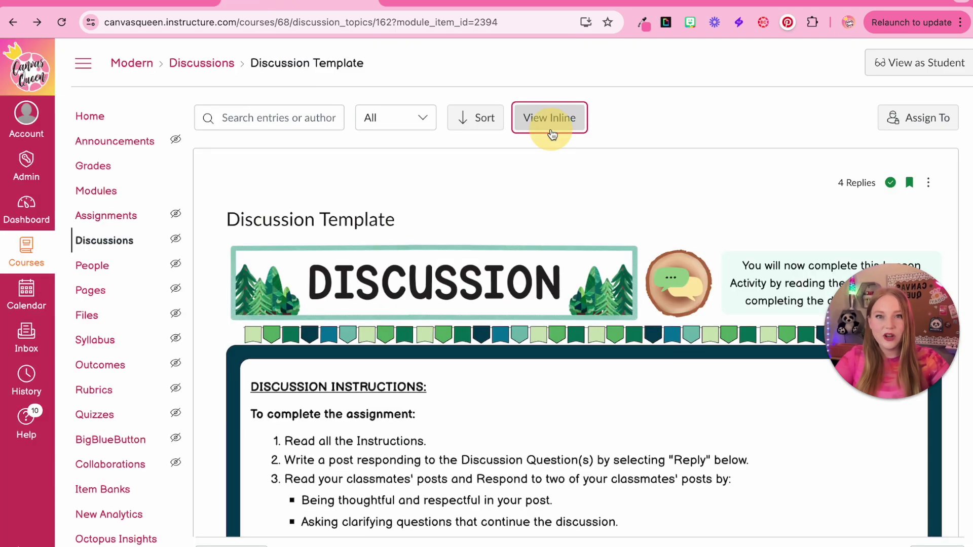
left_click(551, 133)
scroll(558, 198, "down", 5)
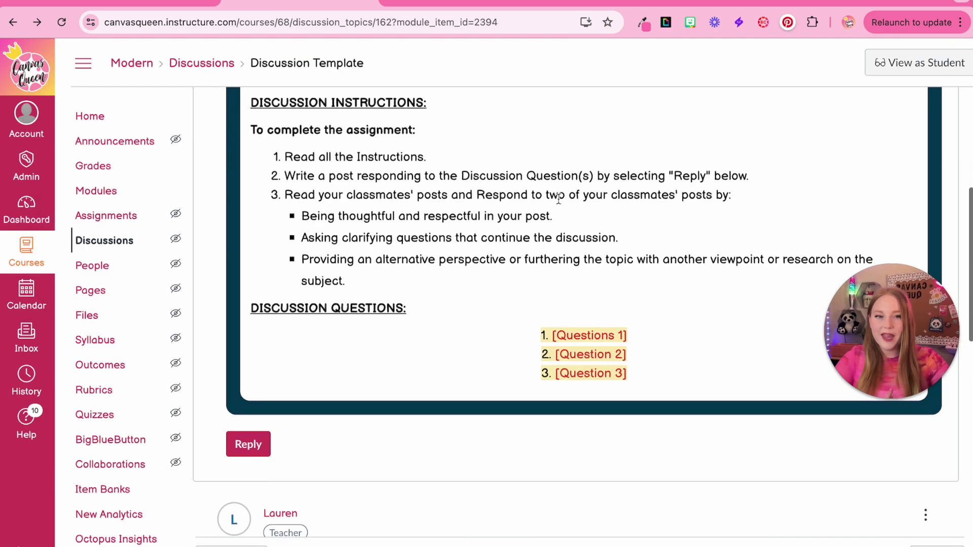
scroll(558, 197, "up", 5)
scroll(558, 197, "down", 9)
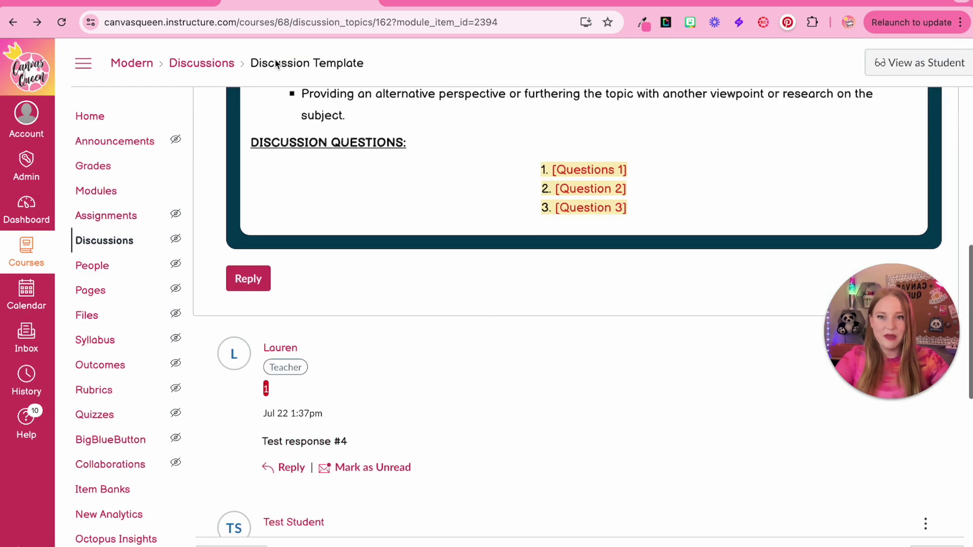
scroll(336, 360, "down", 5)
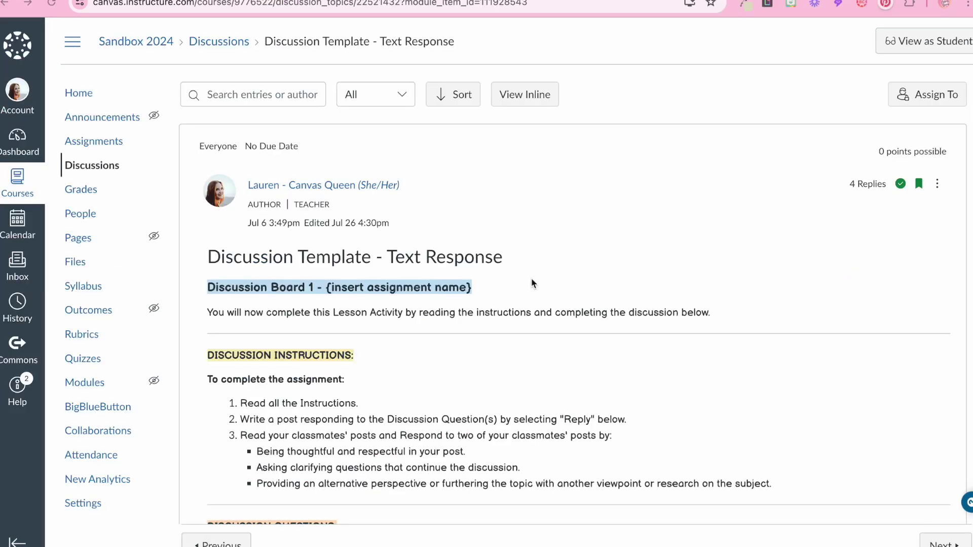
Step: Post the reply 'Response here!' to the test 2 post
scroll(532, 283, "down", 10)
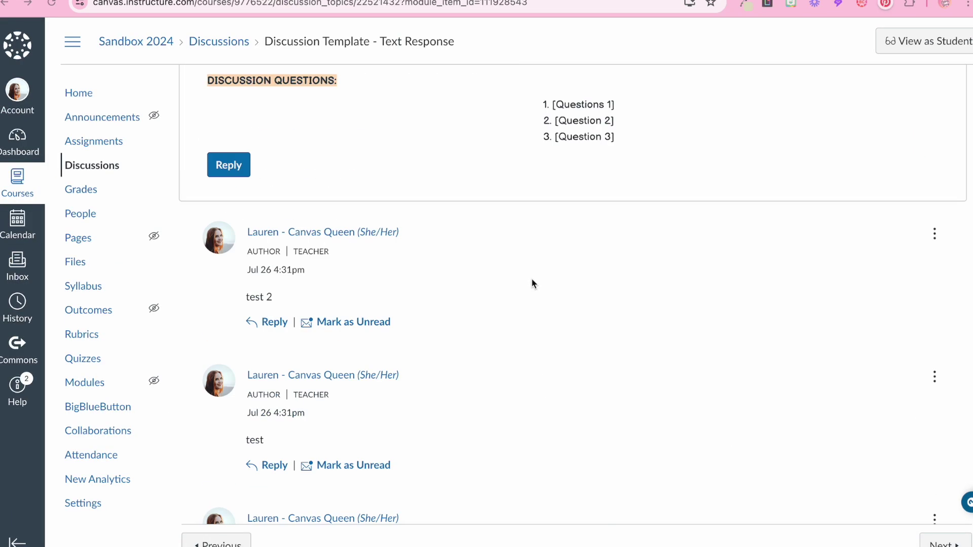
left_click(274, 282)
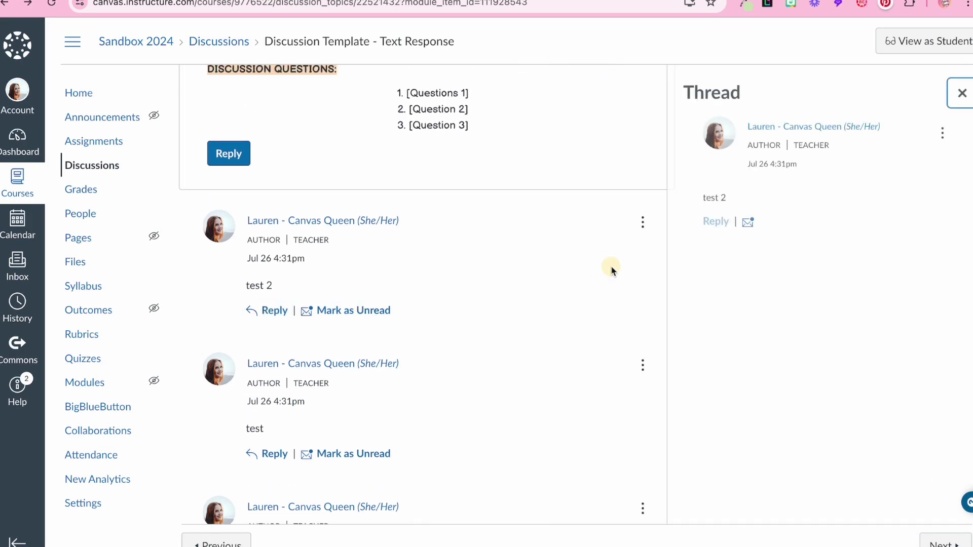
left_click(808, 328)
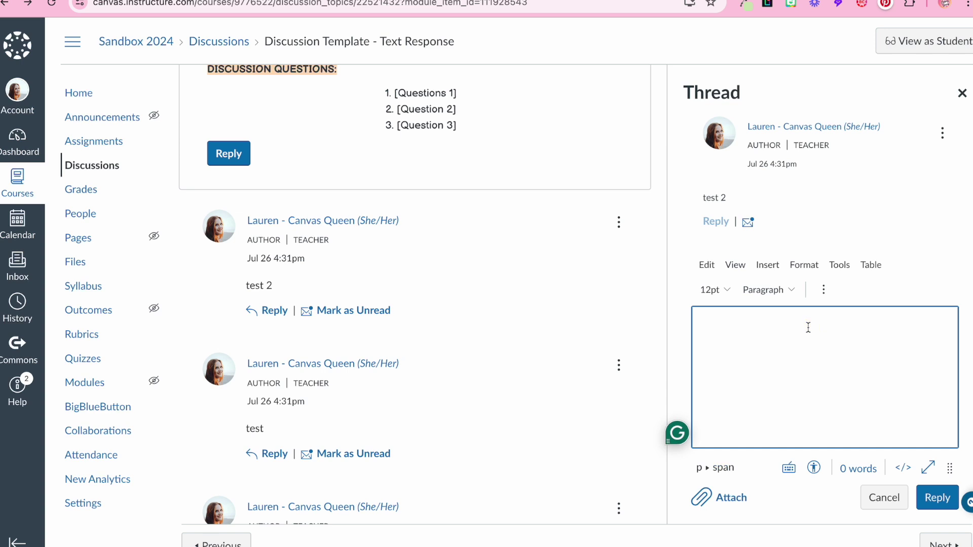
type("Response")
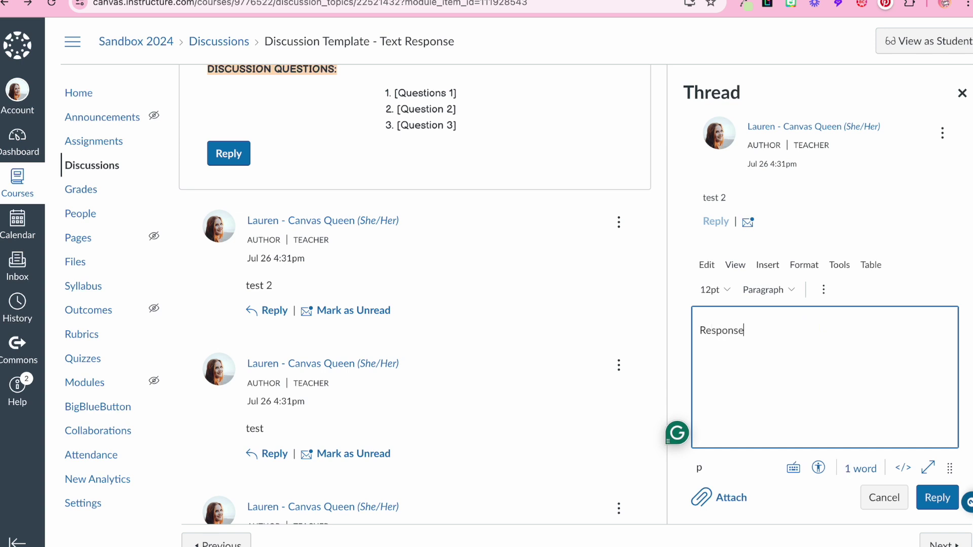
type(" here!")
left_click(937, 497)
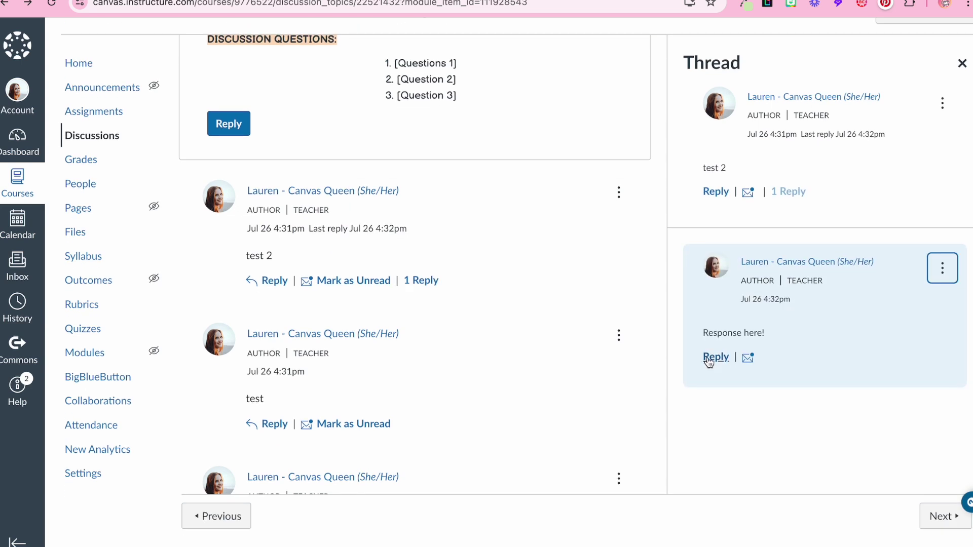
Step: Add a nested ':)' reply beneath the 'Response here!' response
left_click(715, 358)
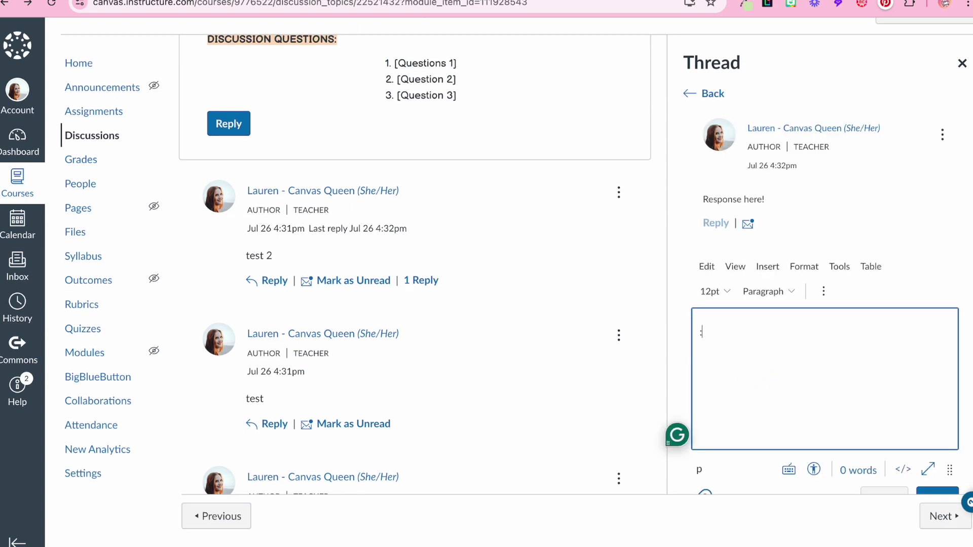
scroll(891, 430, "down", 1)
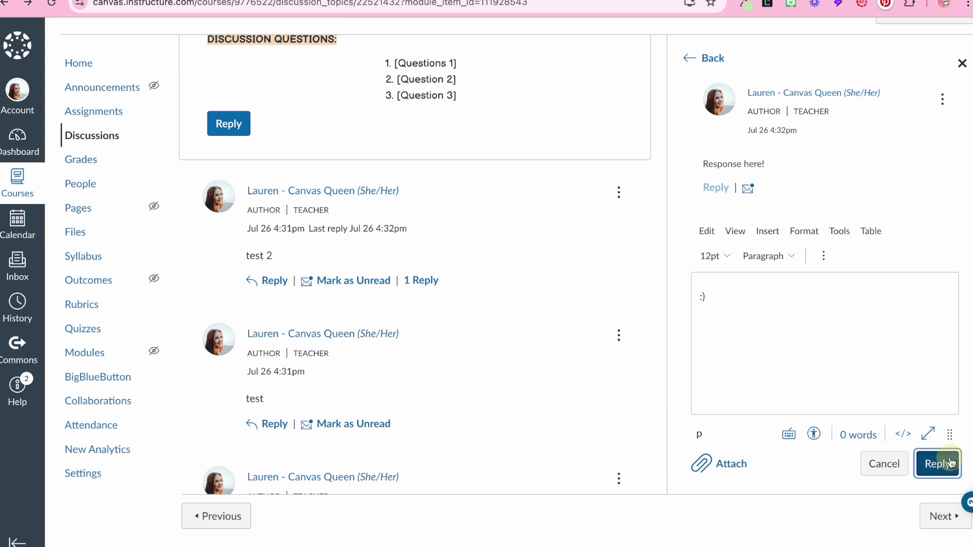
left_click(934, 462)
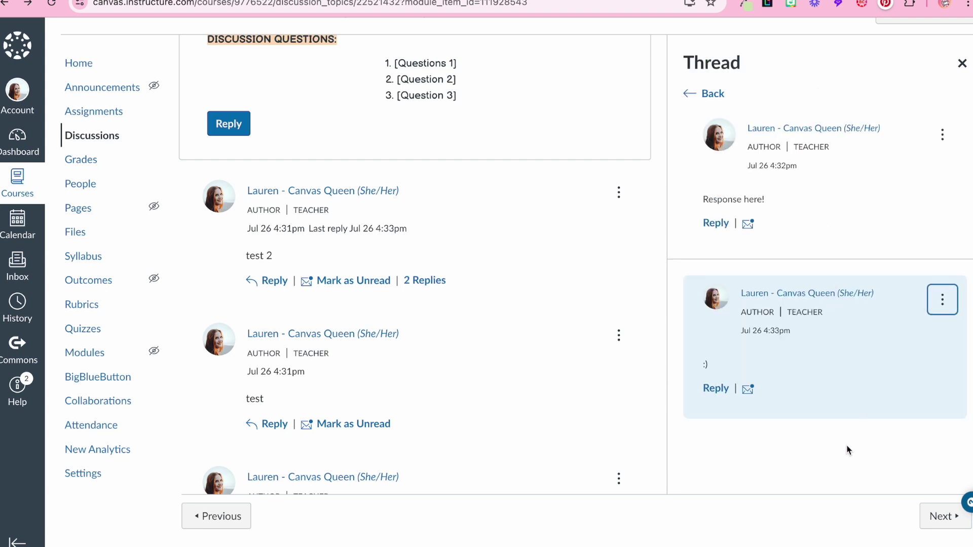
scroll(848, 449, "up", 1)
scroll(552, 294, "up", 8)
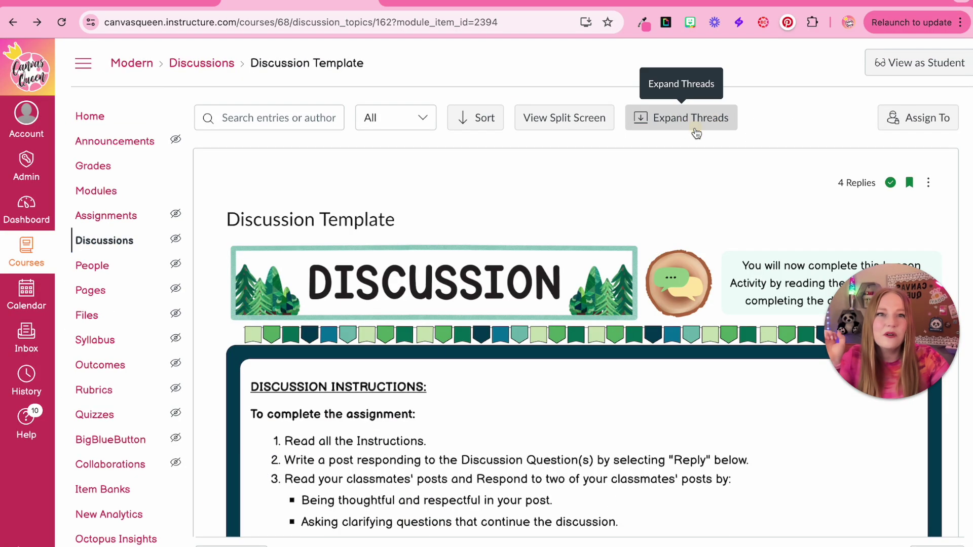
Step: Expand all reply threads in the discussion, then collapse them again
left_click(685, 121)
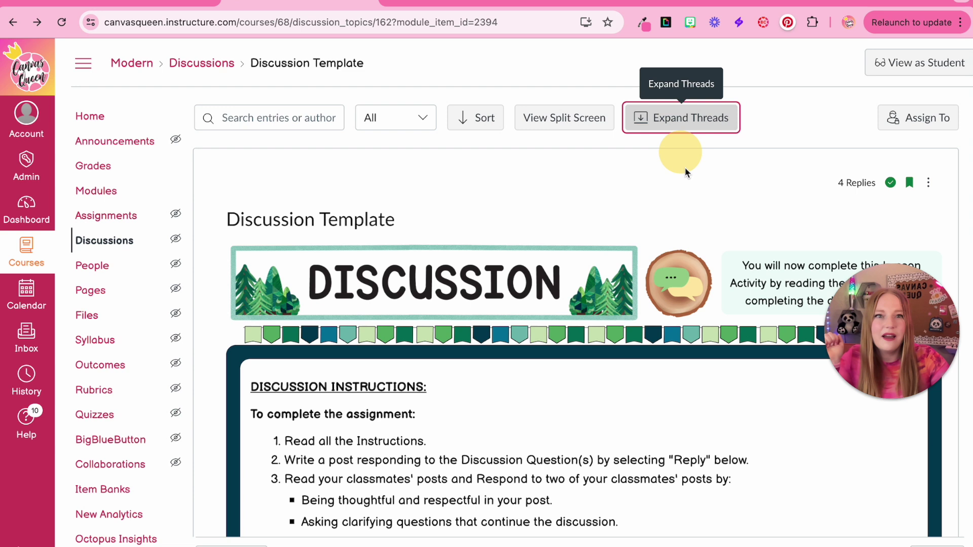
scroll(692, 221, "down", 10)
scroll(691, 217, "up", 10)
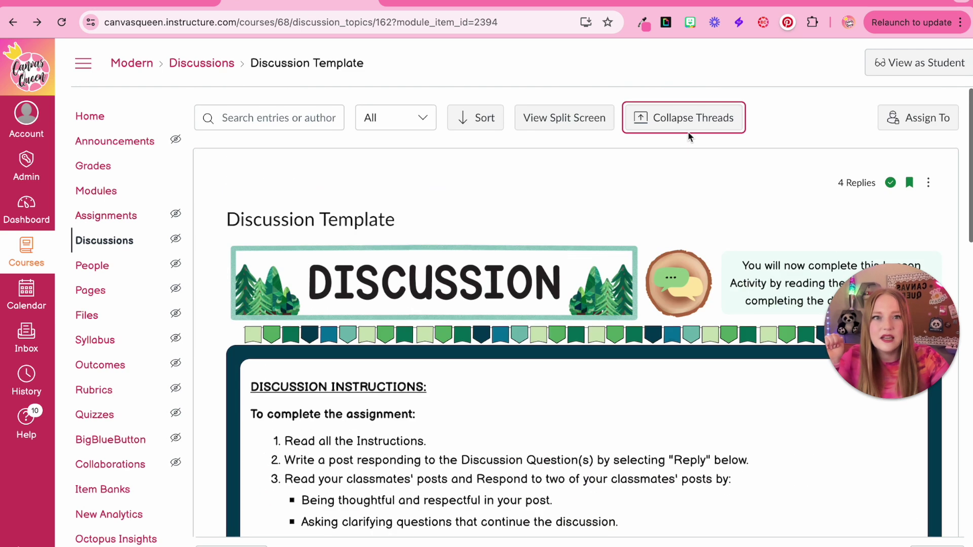
left_click(684, 121)
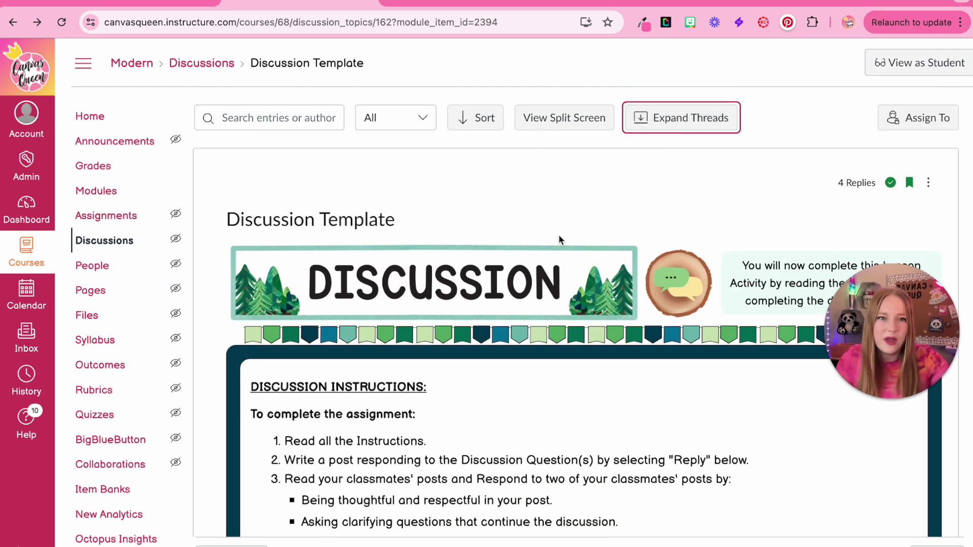
scroll(590, 268, "down", 1)
scroll(590, 268, "down", 10)
scroll(589, 321, "up", 11)
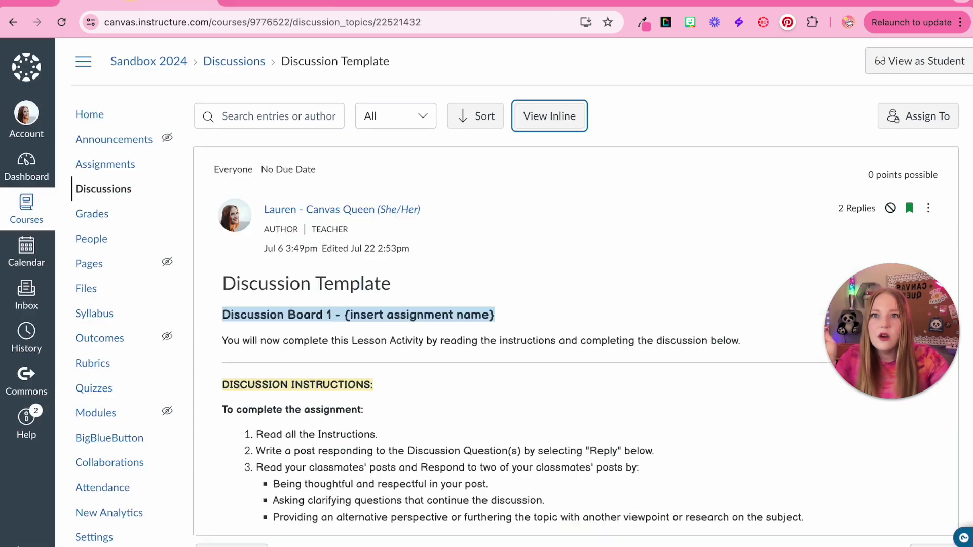
scroll(445, 362, "down", 8)
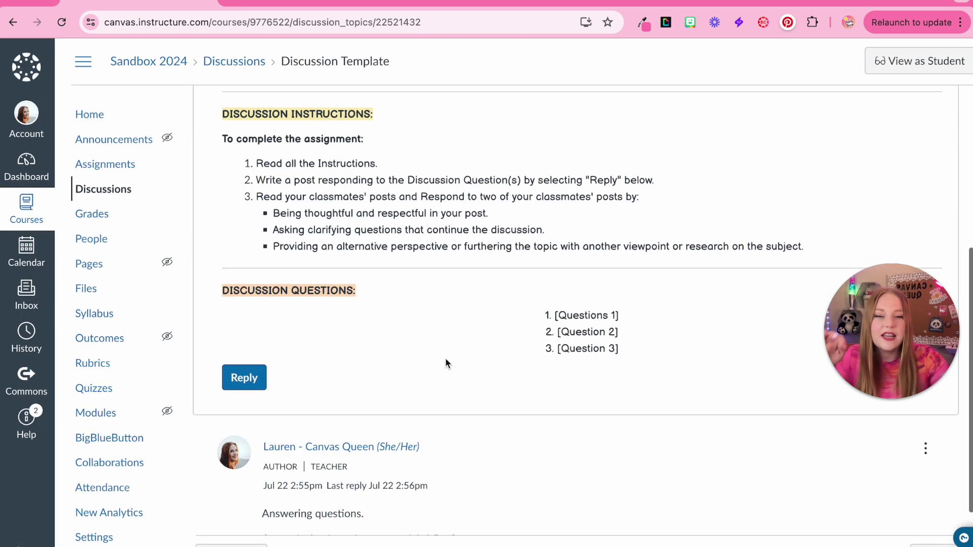
Step: Start a new reply on the Sandbox 2024 Discussion Template and insert an @ mention
left_click(245, 342)
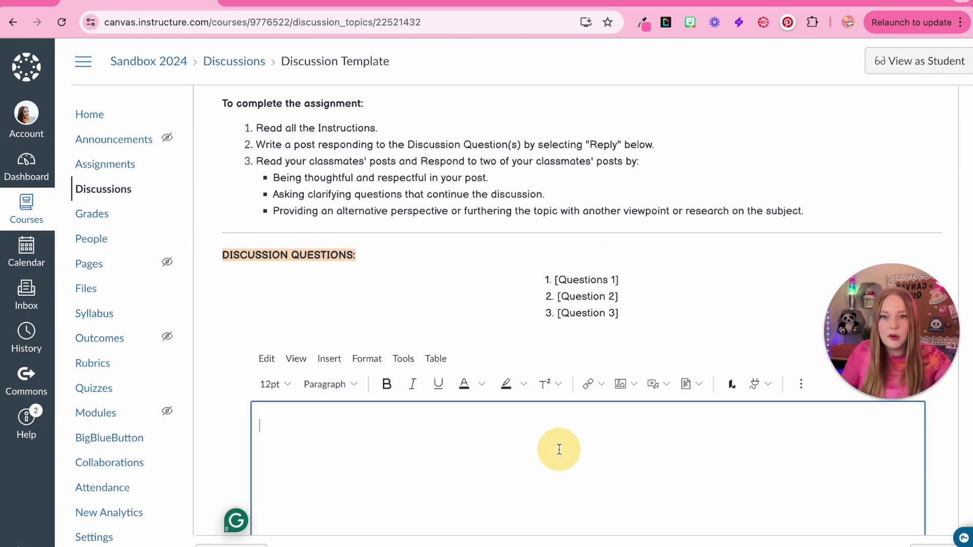
type("@")
scroll(301, 418, "down", 1)
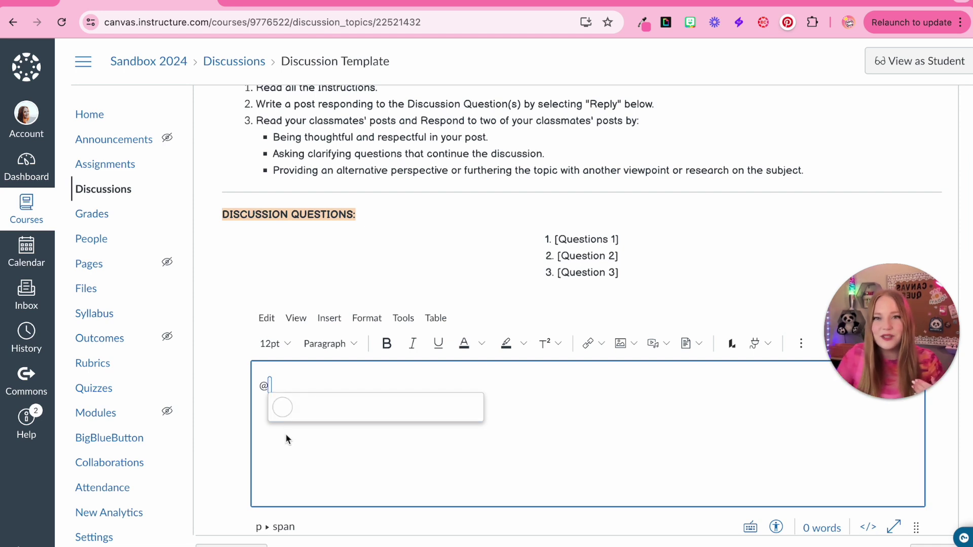
left_click(557, 433)
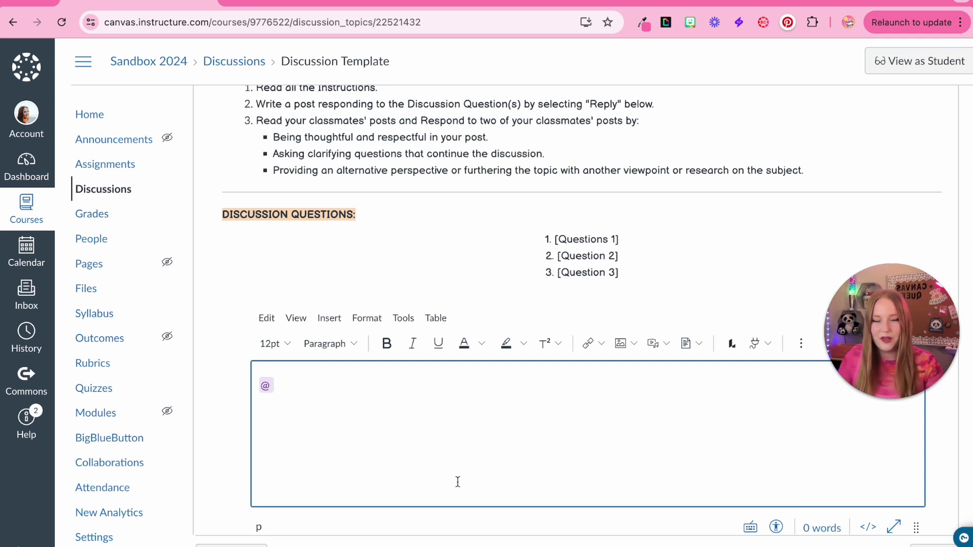
left_click(459, 410)
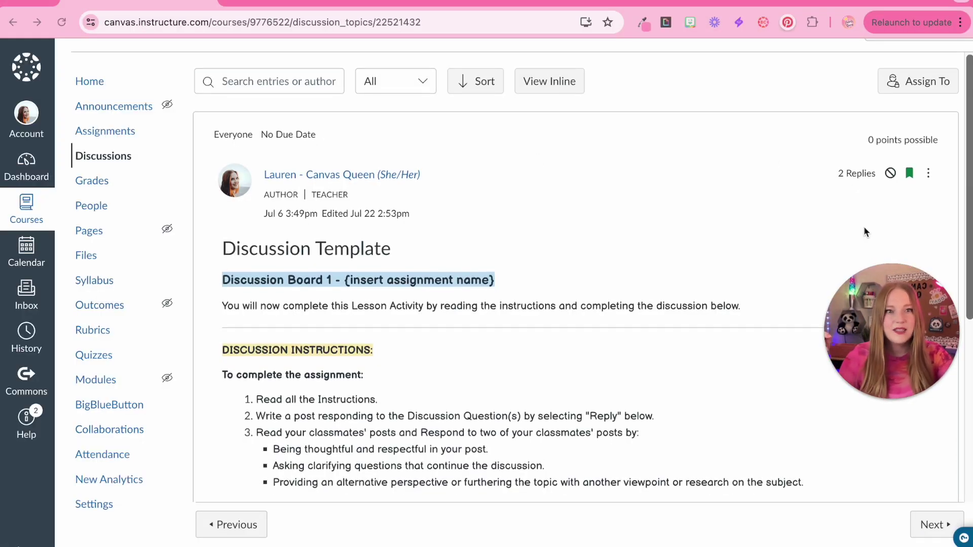
Step: Open and close the discussion's ⋮ options without choosing anything, then go to course Home
scroll(925, 214, "down", 1)
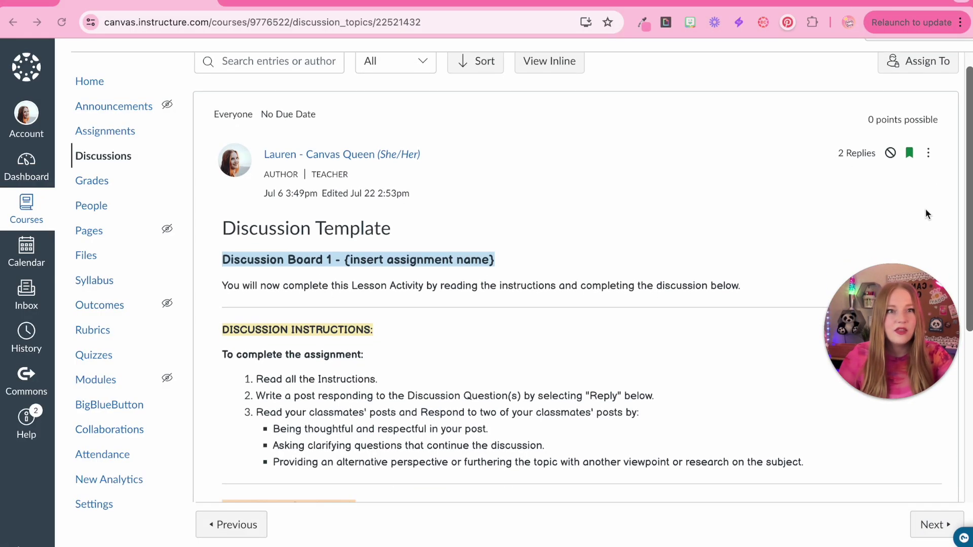
left_click(927, 153)
scroll(935, 146, "down", 1)
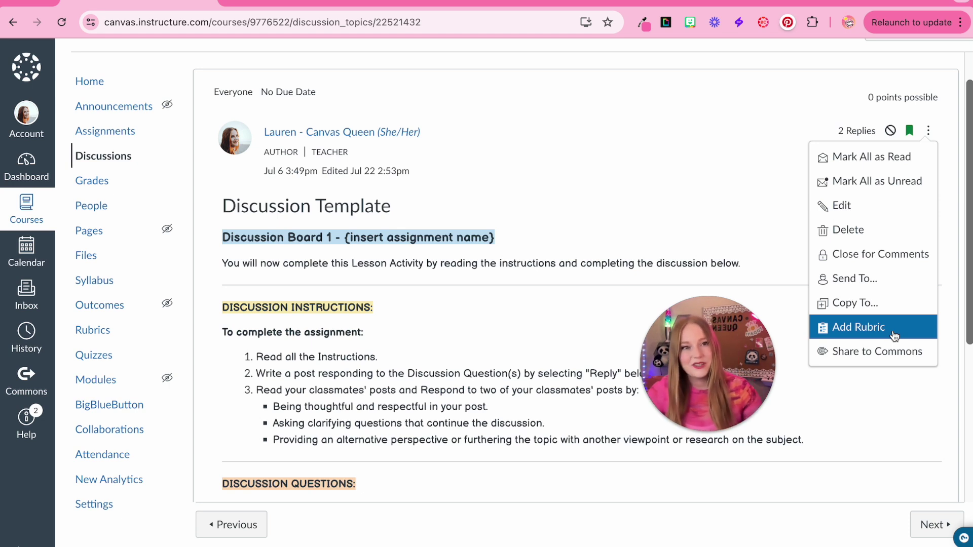
left_click(843, 515)
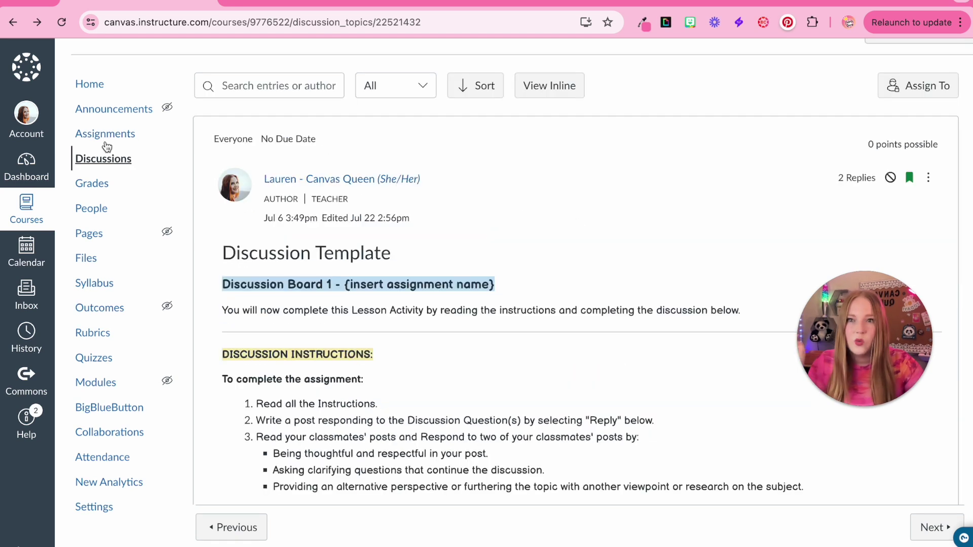
left_click(93, 86)
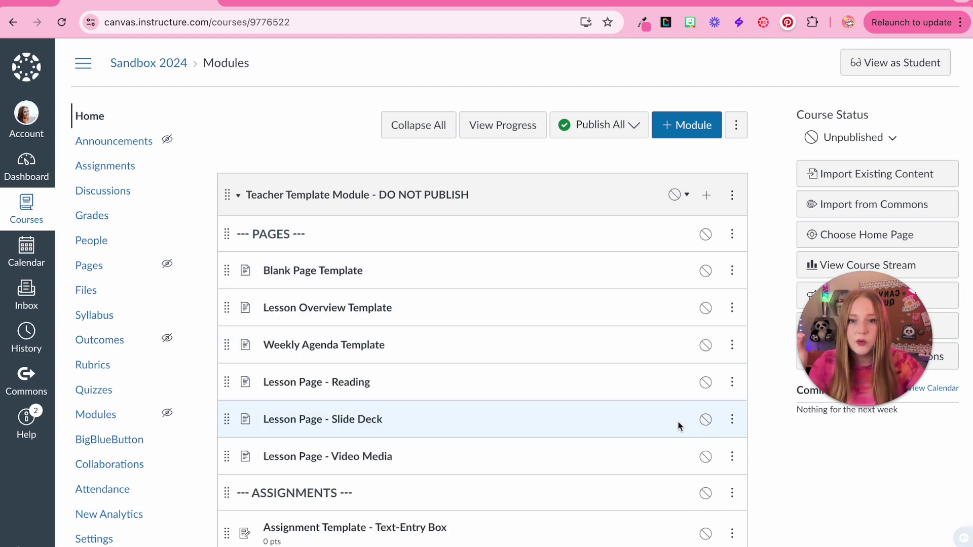
Step: Retitle the module's discussion to 'Discussion Template - Text Response'
scroll(679, 425, "down", 6)
scroll(679, 425, "down", 1)
left_click(732, 411)
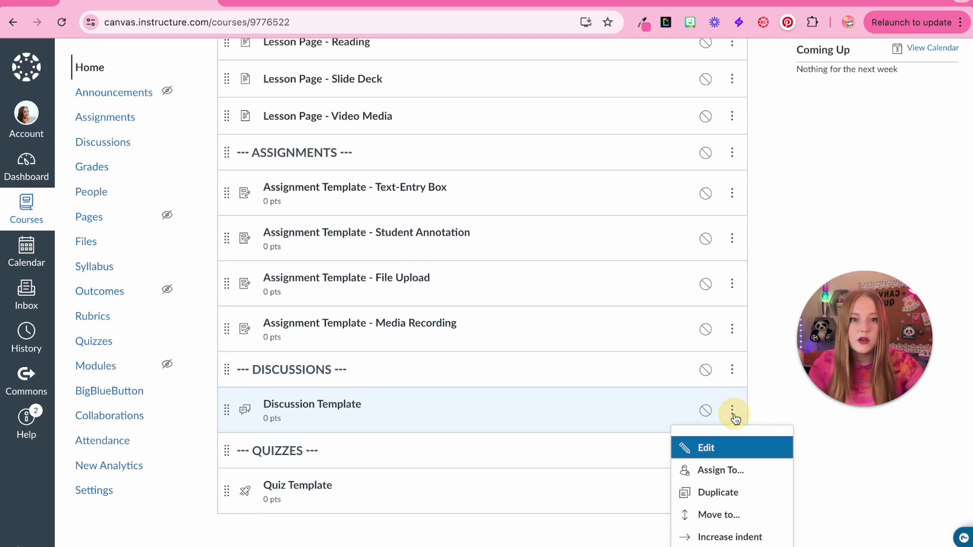
left_click(730, 448)
left_click(539, 287)
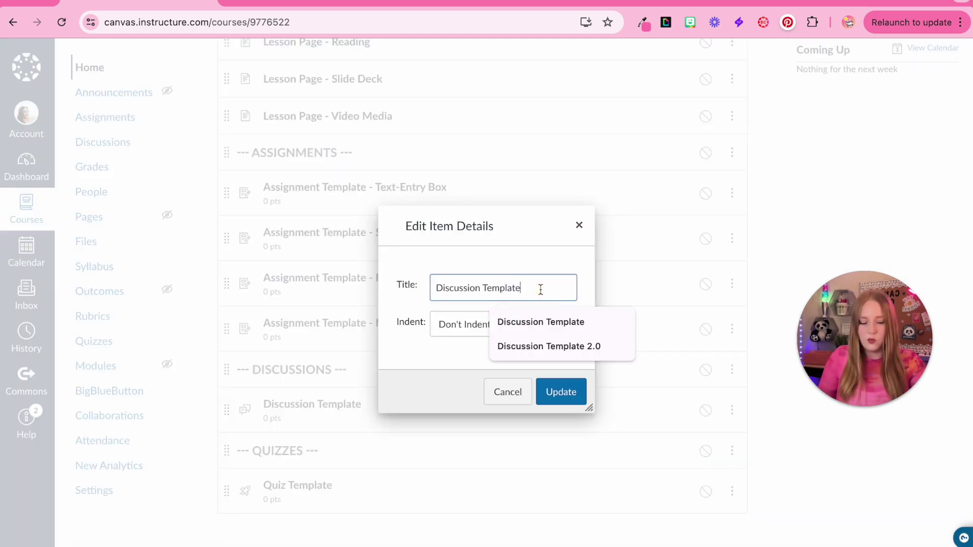
type("- Text Re")
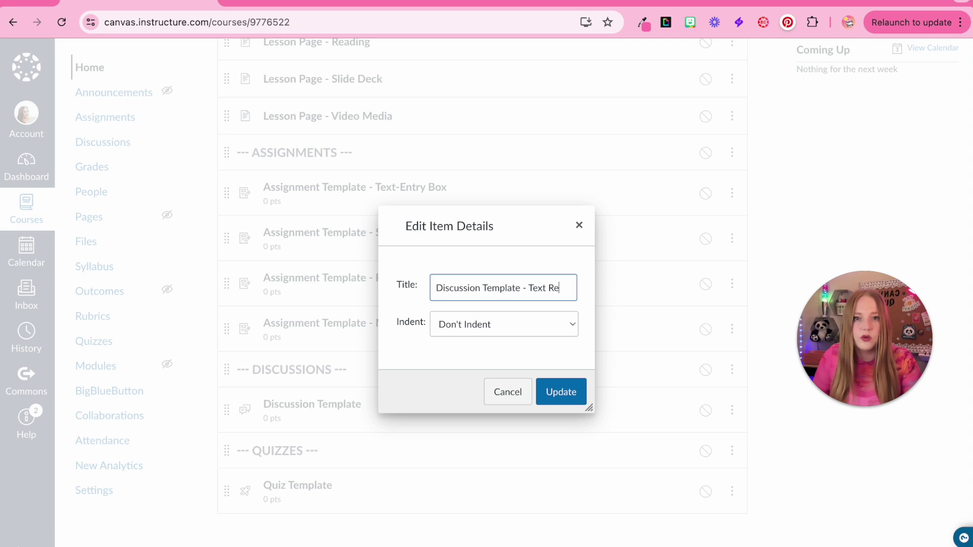
type("sponse")
key("Return")
Step: Duplicate it and rename the copy 'Discussion Template - Media Recording'
left_click(731, 409)
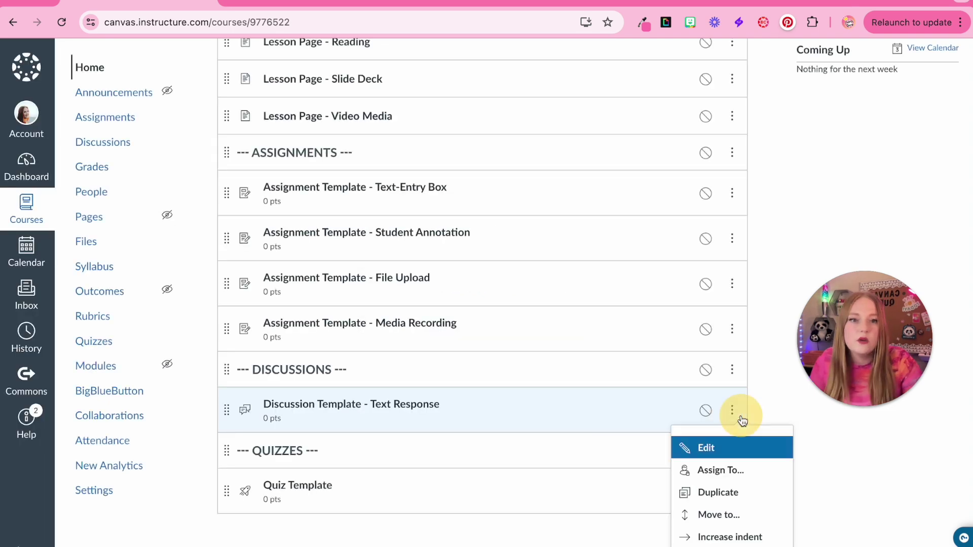
left_click(735, 504)
left_click(732, 452)
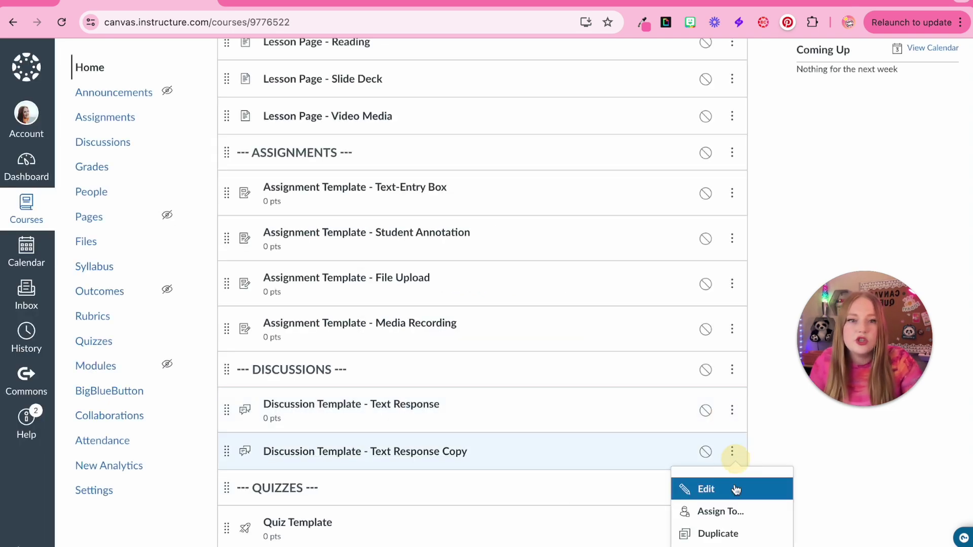
left_click(736, 489)
left_click_drag(525, 280, 626, 359)
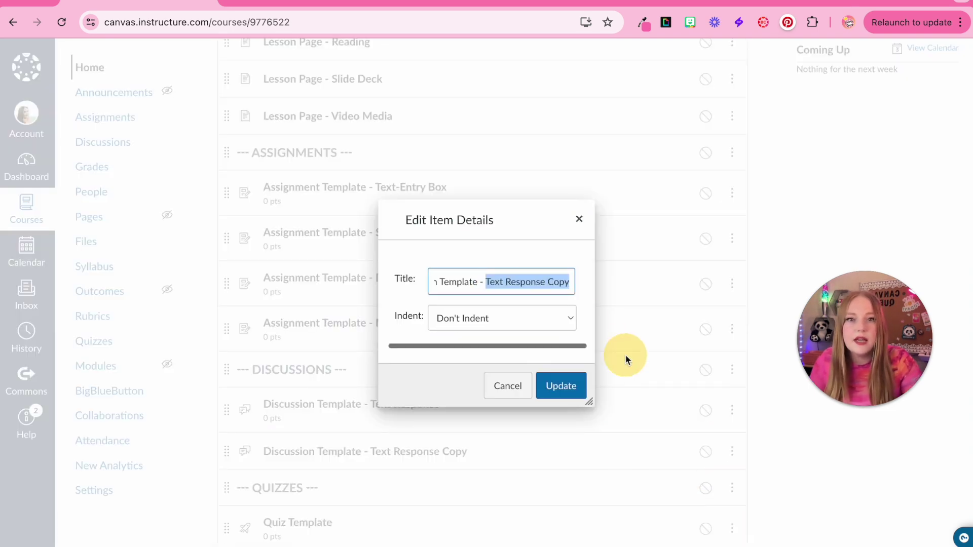
key("BackSpace")
type("Medi")
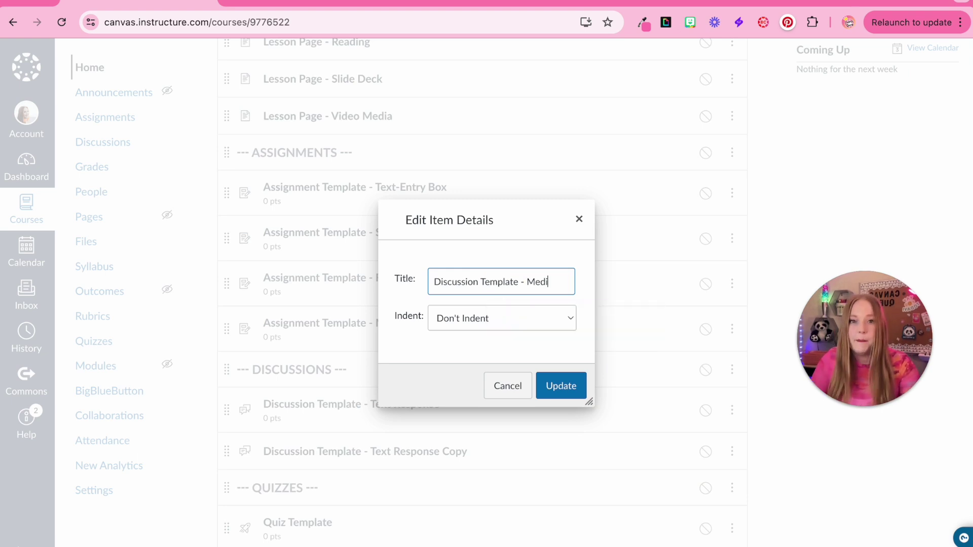
type("a Recordin")
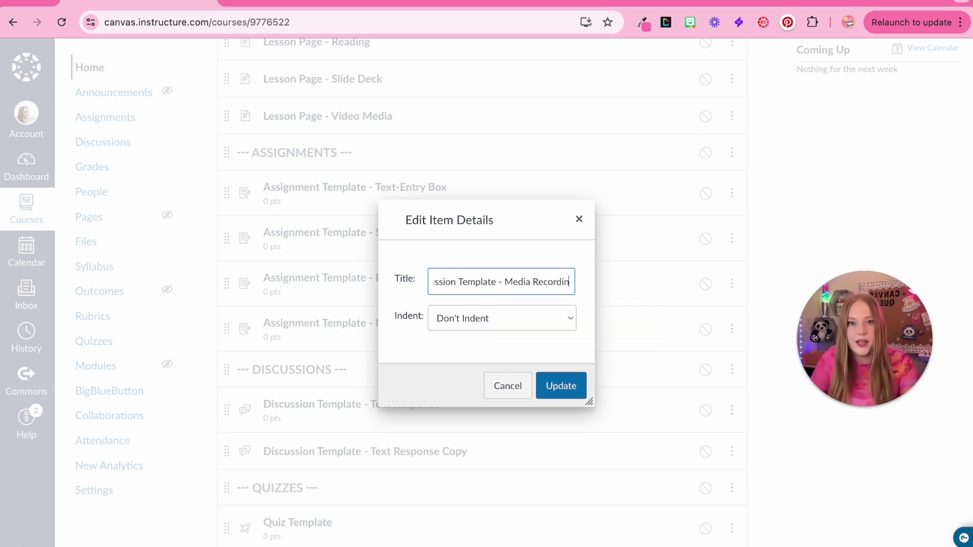
type("g")
left_click(569, 386)
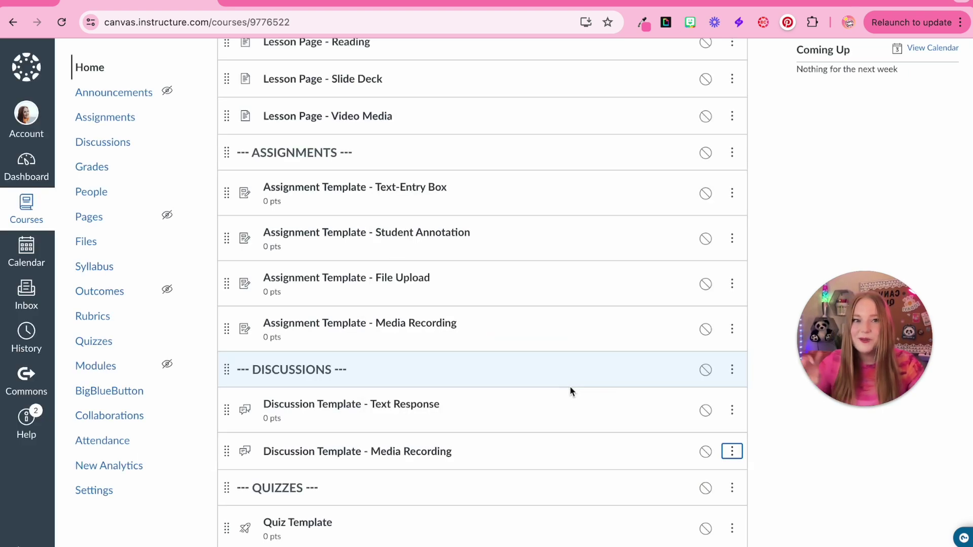
Step: Open the Media Recording discussion in edit mode from its ⋮ options
left_click(433, 457)
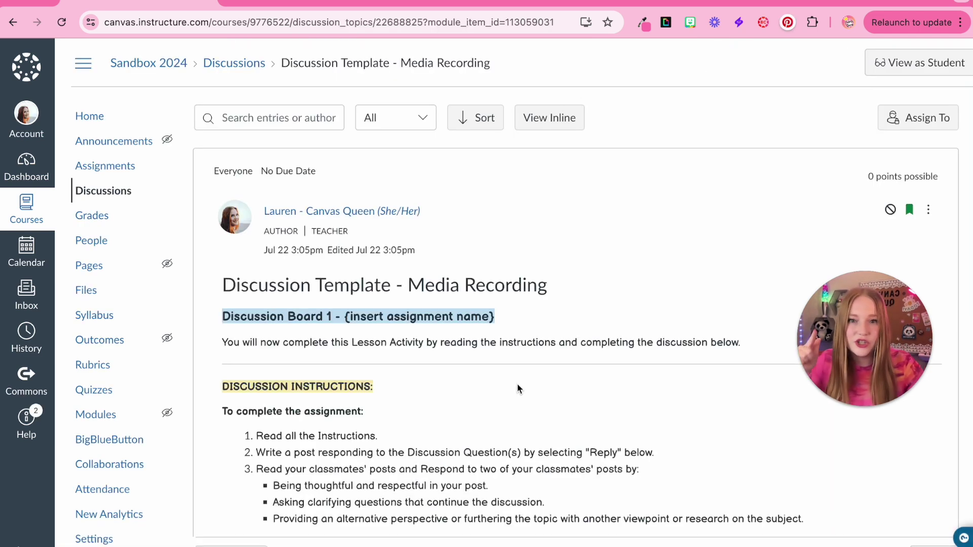
scroll(558, 426, "down", 1)
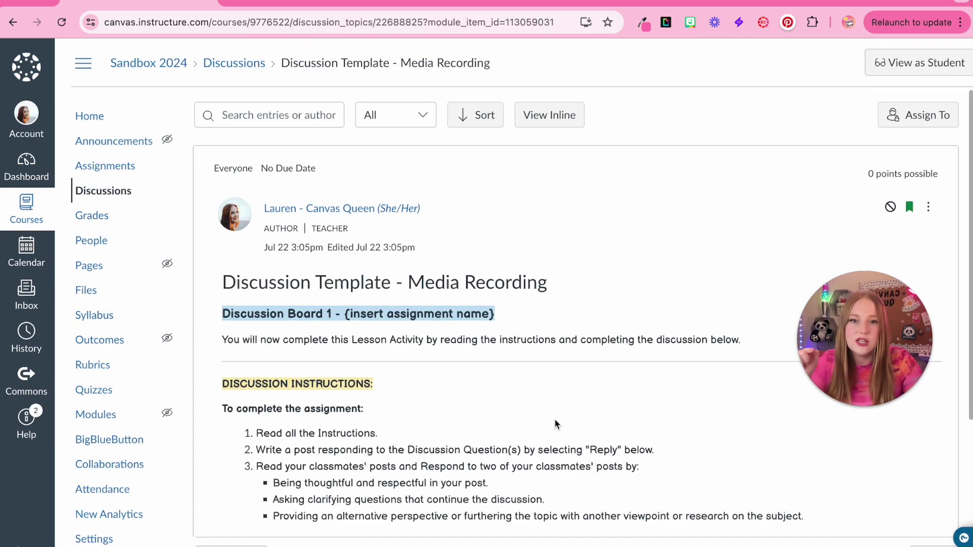
scroll(907, 238, "down", 1)
left_click(937, 185)
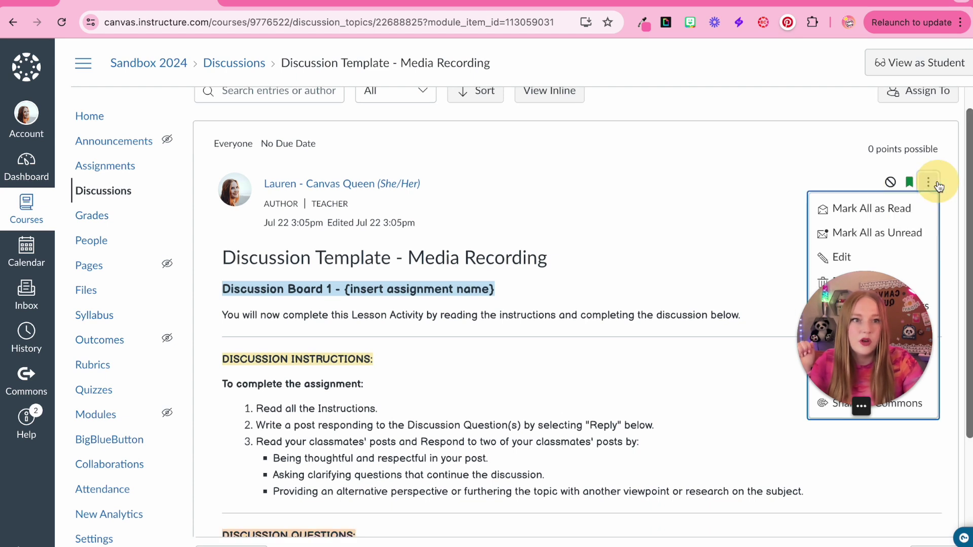
scroll(892, 213, "down", 2)
left_click(843, 196)
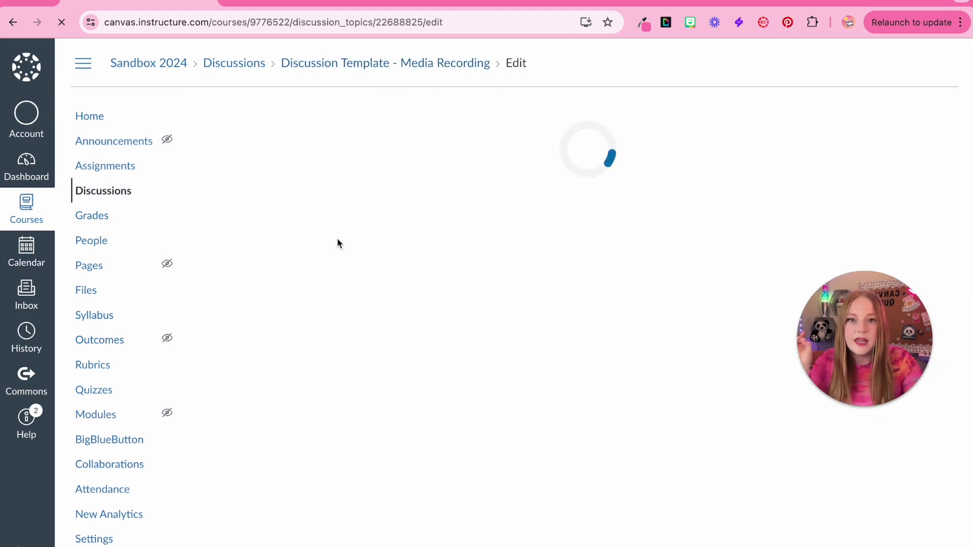
left_click_drag(499, 288, 227, 288)
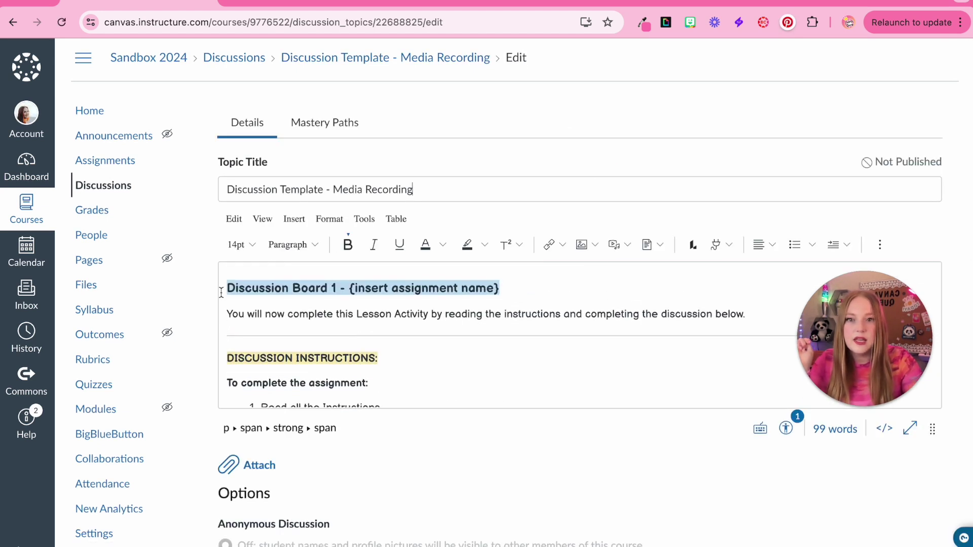
scroll(456, 327, "down", 3)
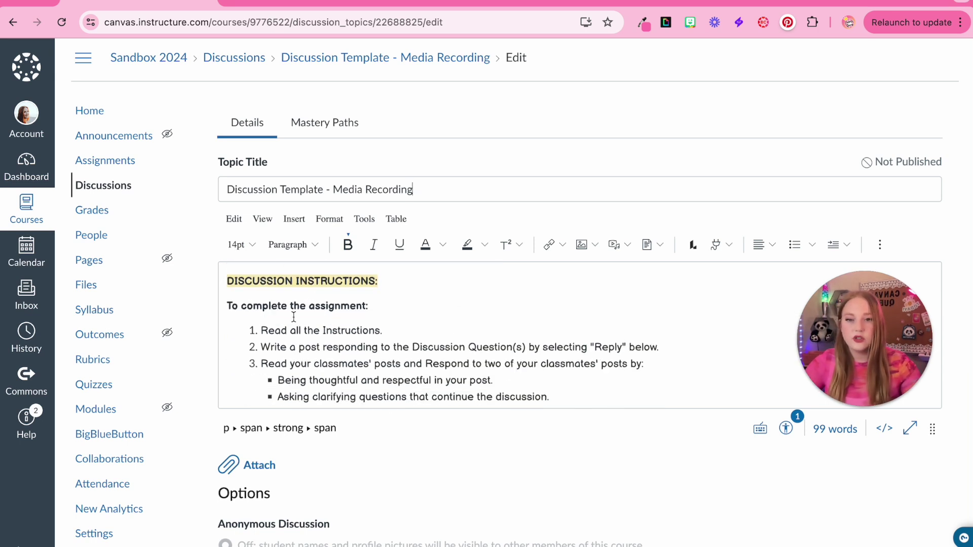
scroll(335, 353, "down", 1)
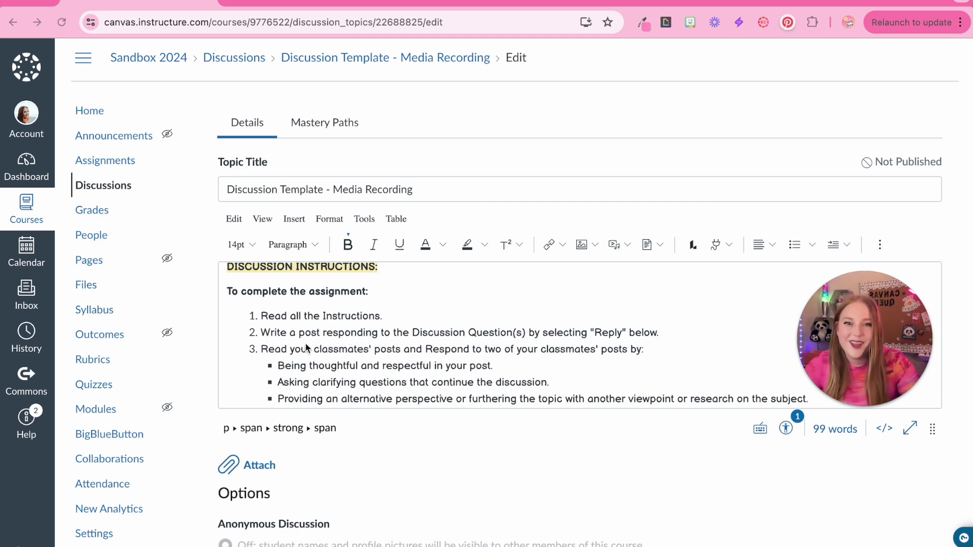
Step: Replace instruction 2 with 'Record a video using the Media Recording feature.' and save
triple_click(318, 334)
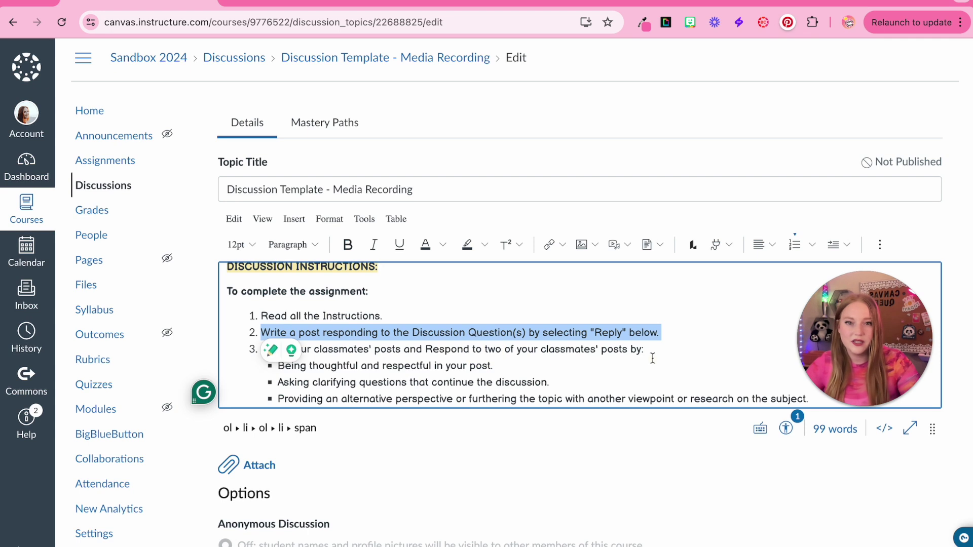
key("ctrl+v")
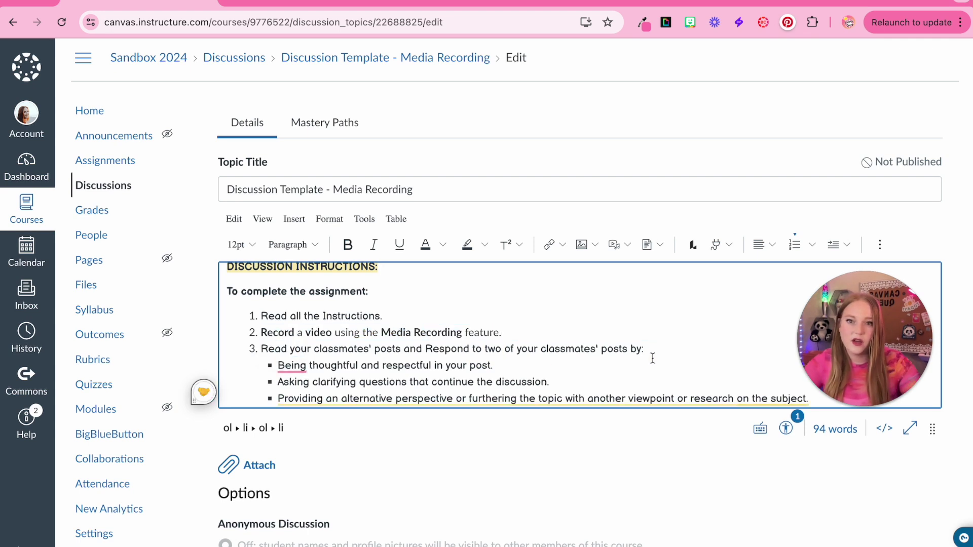
left_click_drag(502, 333, 258, 330)
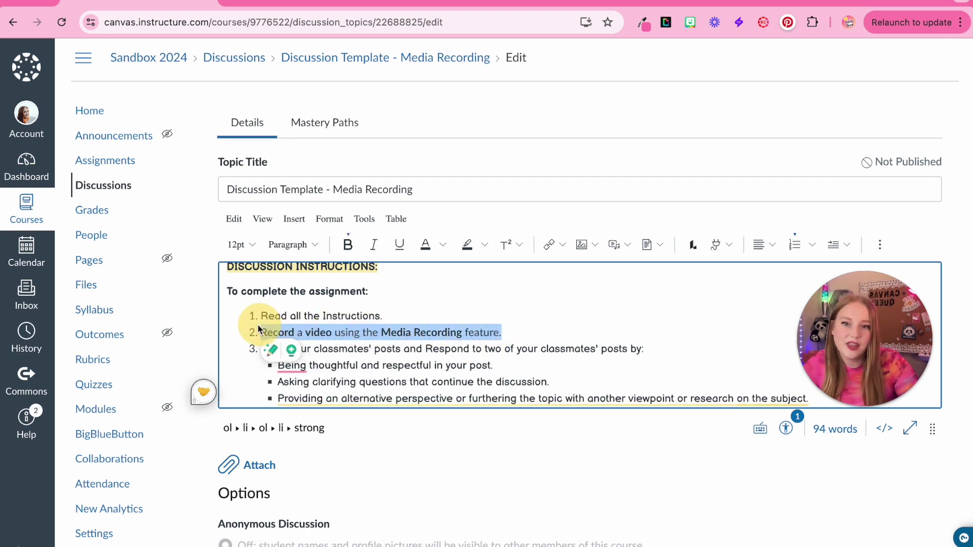
left_click(329, 218)
left_click(364, 289)
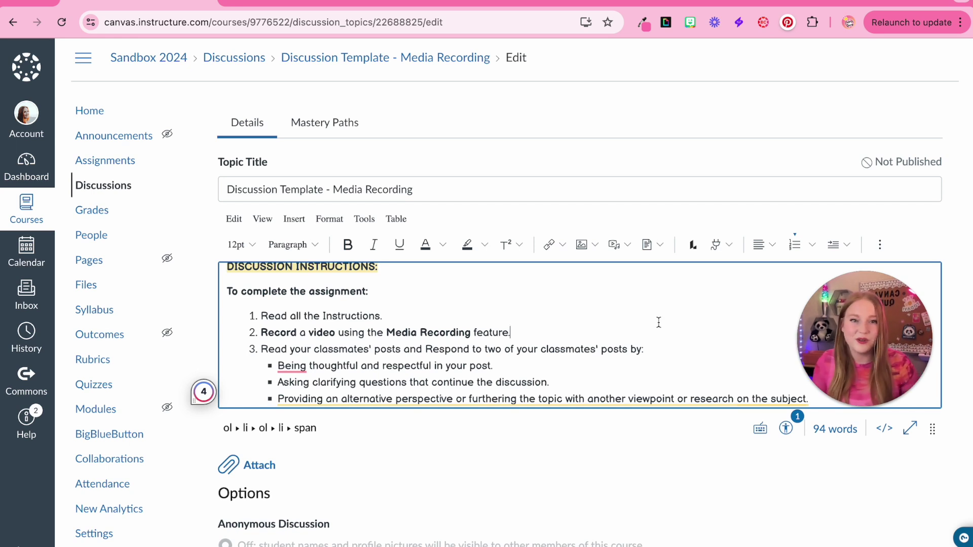
scroll(640, 361, "down", 3)
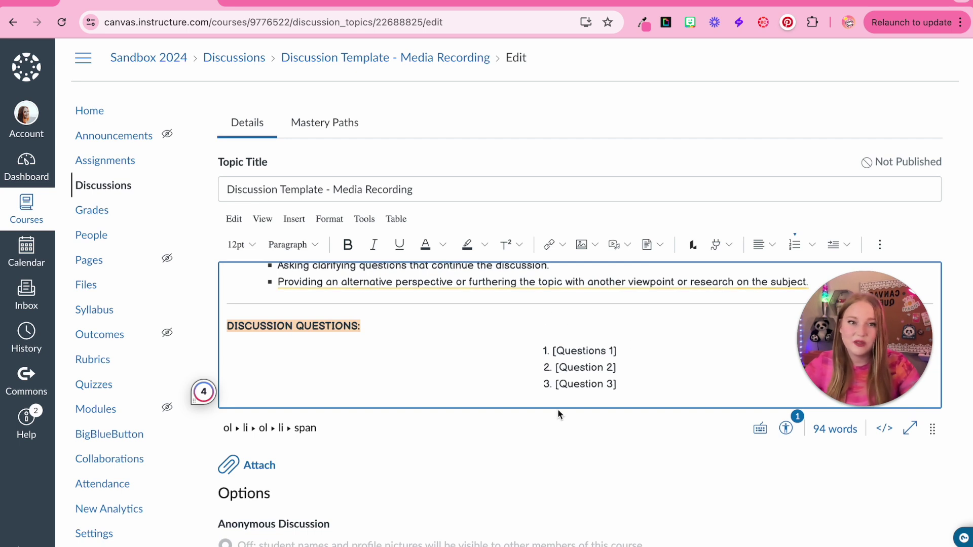
scroll(557, 409, "down", 10)
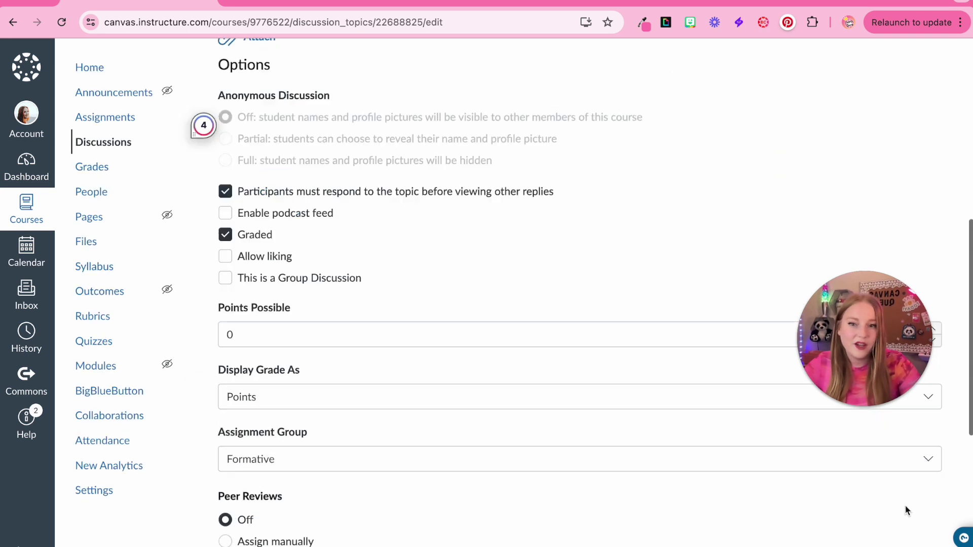
scroll(810, 466, "down", 4)
left_click(921, 434)
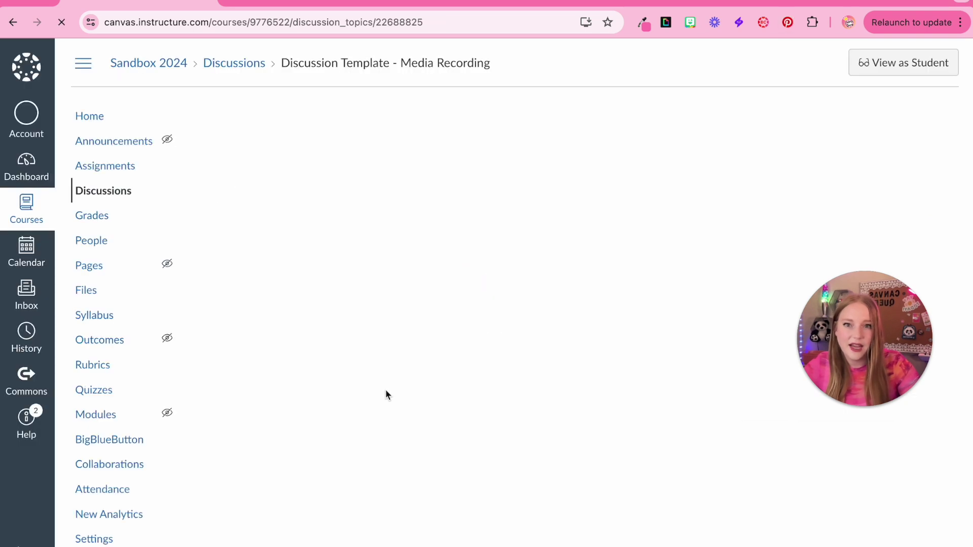
Step: Start a reply on the Media Recording discussion and choose Upload/Record Media from the media menu
scroll(403, 422, "down", 3)
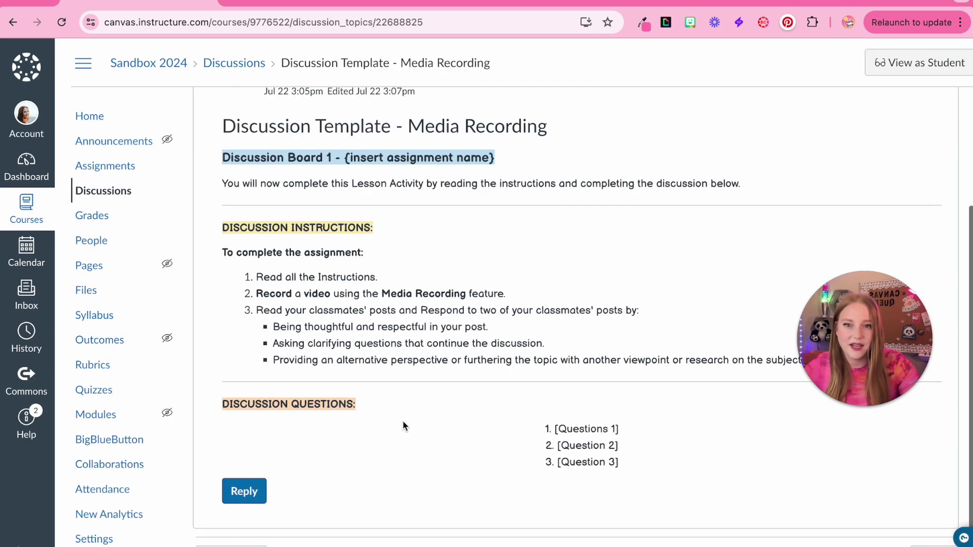
scroll(420, 435, "down", 1)
left_click(257, 457)
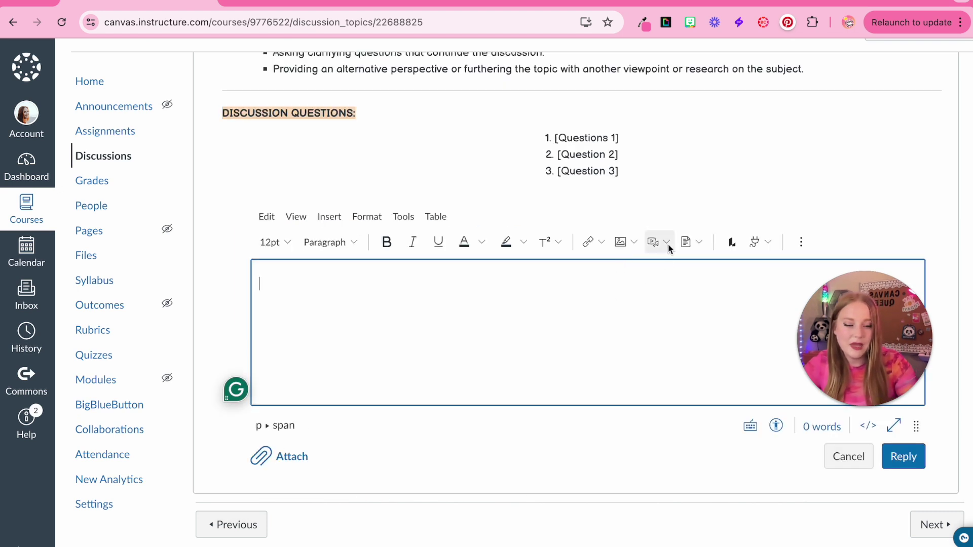
scroll(667, 243, "up", 5)
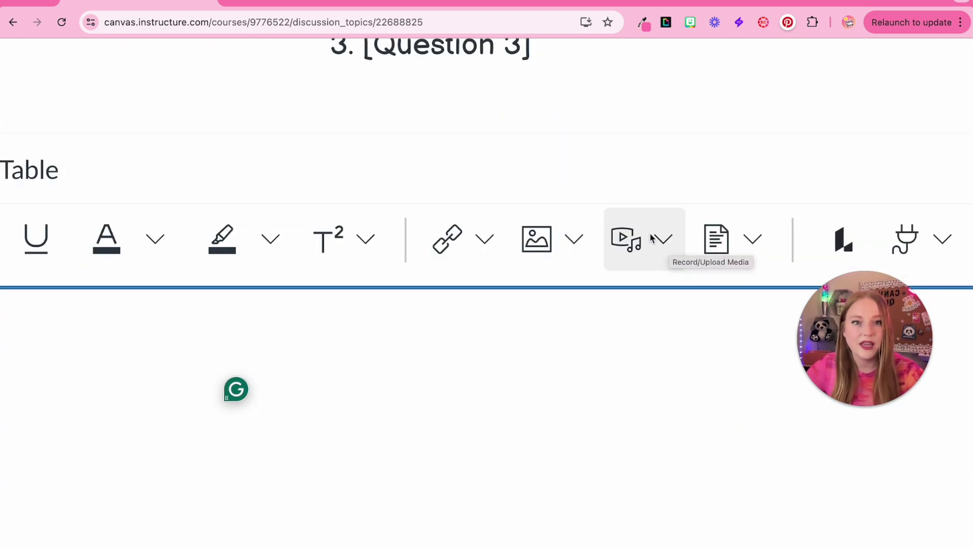
left_click(653, 238)
scroll(654, 238, "down", 5)
left_click(662, 270)
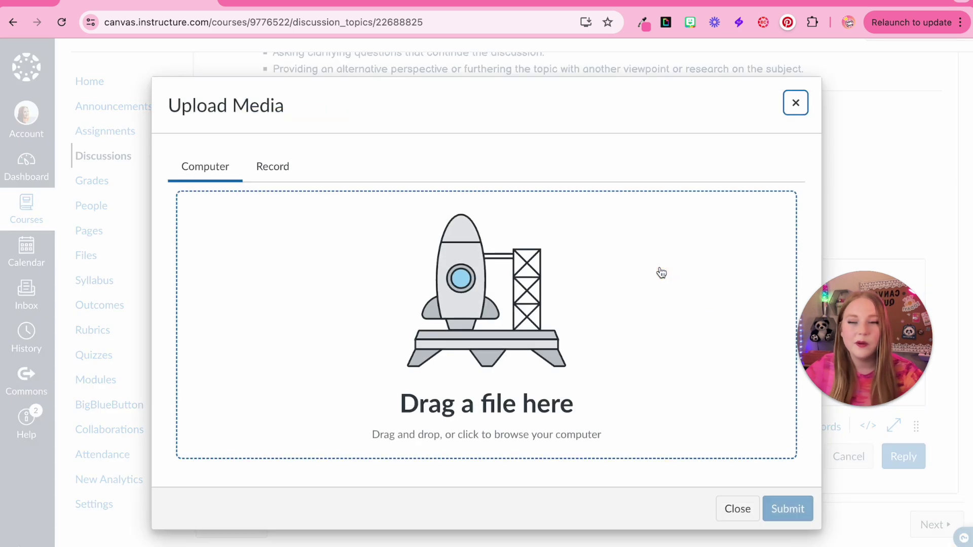
Step: Record a 2-second webcam video, save it into the reply, and post the reply
left_click(282, 169)
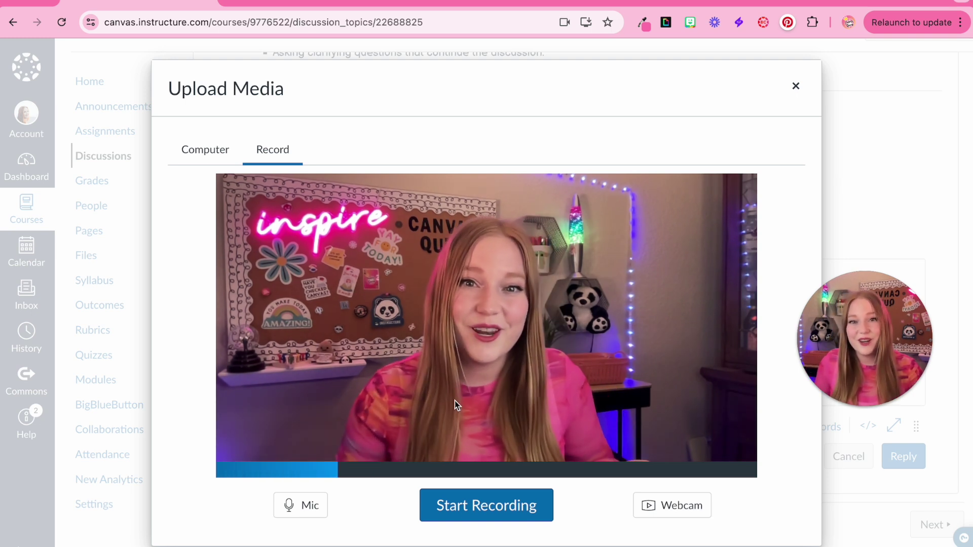
left_click(524, 508)
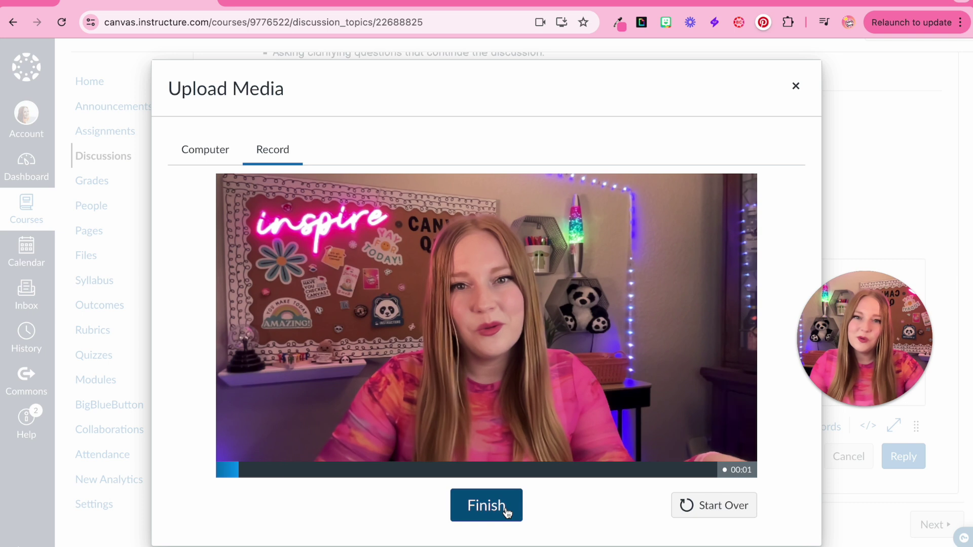
left_click(505, 512)
left_click(564, 514)
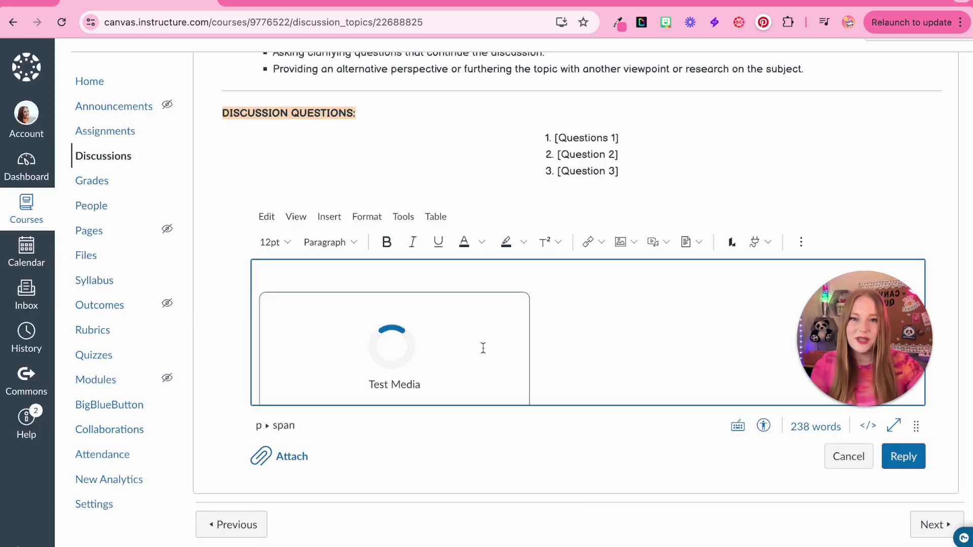
scroll(542, 347, "down", 2)
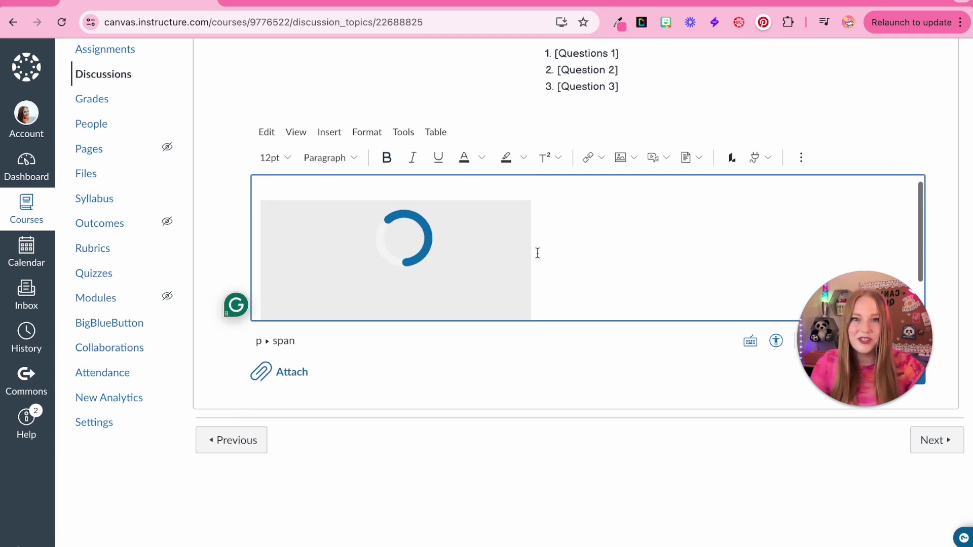
scroll(536, 252, "down", 1)
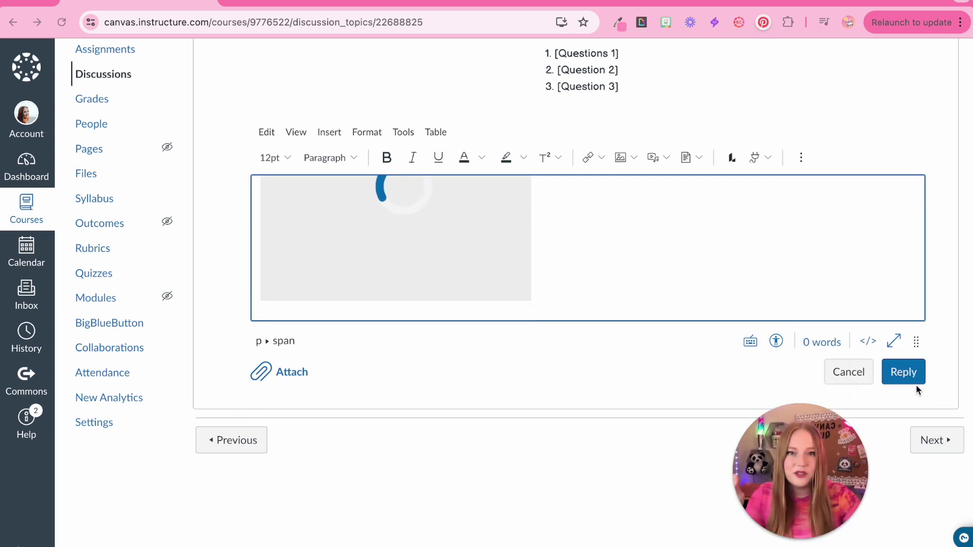
scroll(490, 246, "up", 1)
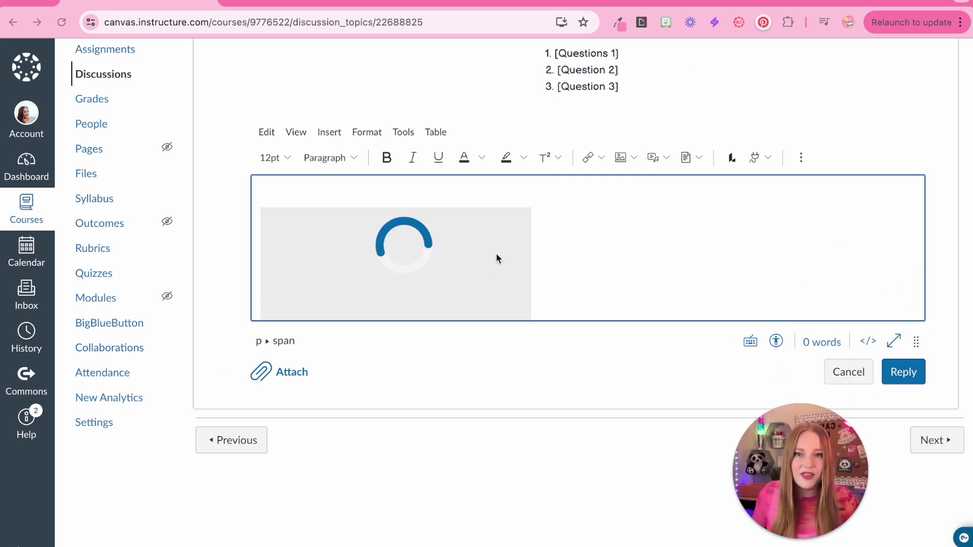
left_click(899, 372)
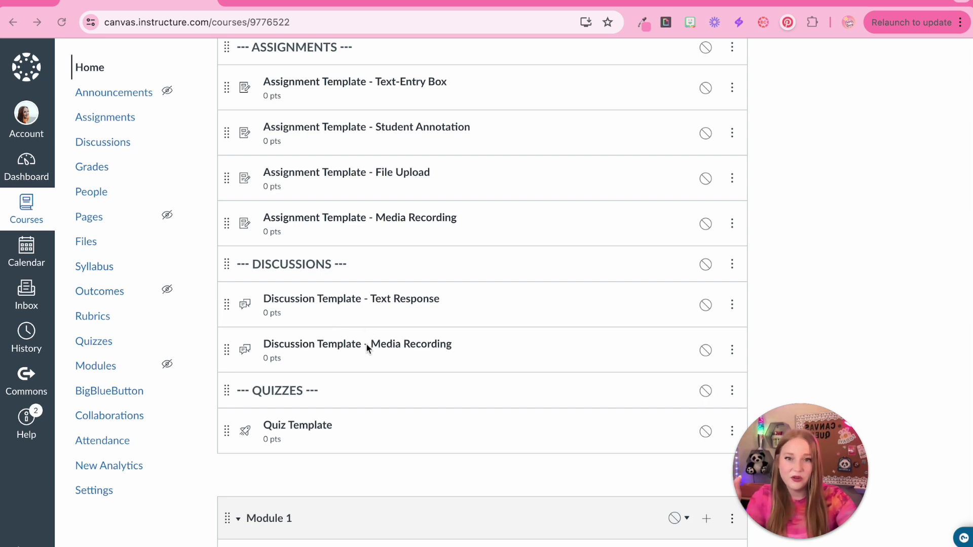
Step: Duplicate the Media Recording discussion, retitle the copy 'Discussion Template - Poster Project', and open it
left_click(733, 356)
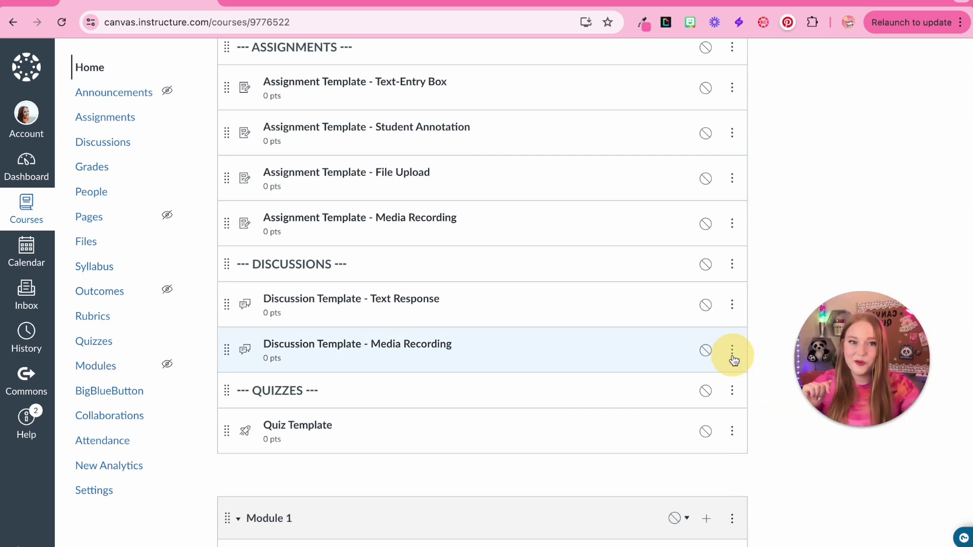
left_click(732, 355)
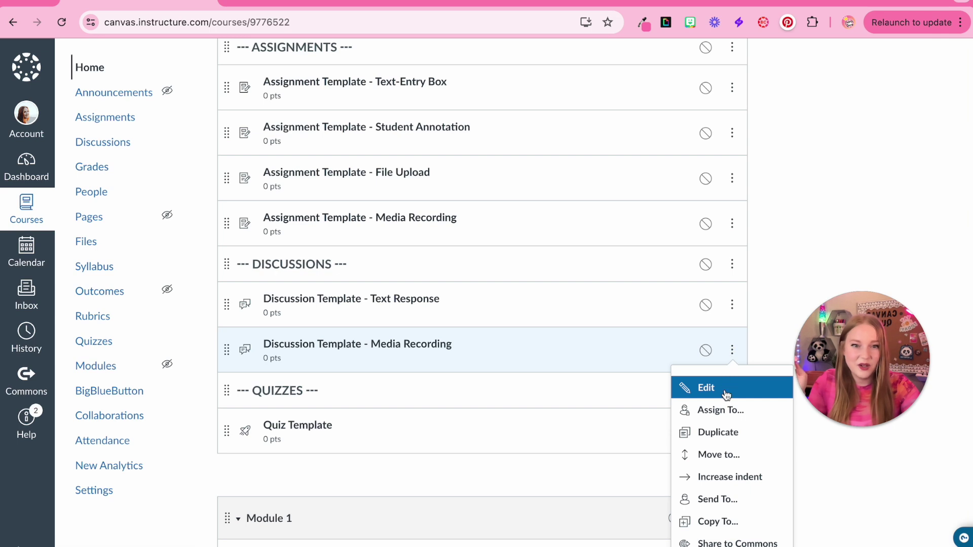
left_click(728, 435)
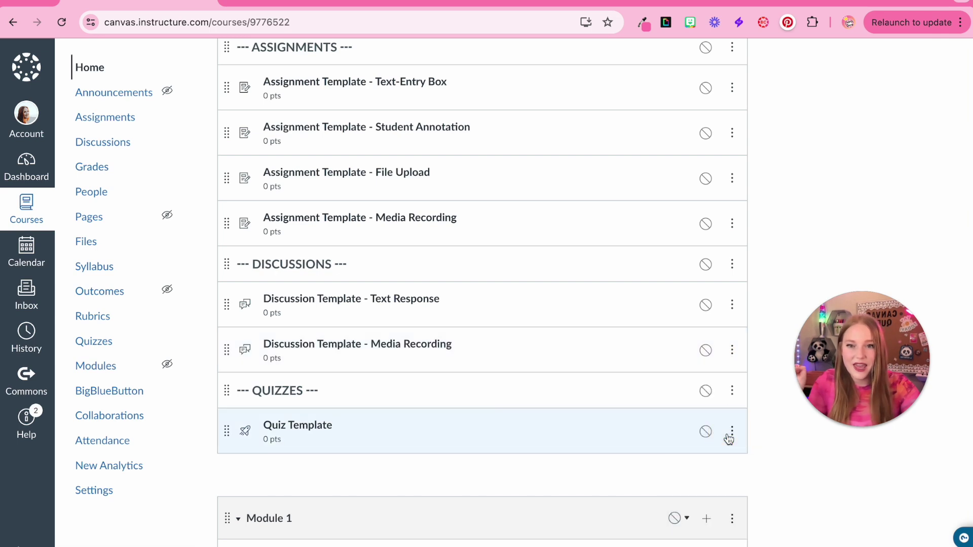
left_click(735, 392)
left_click(727, 427)
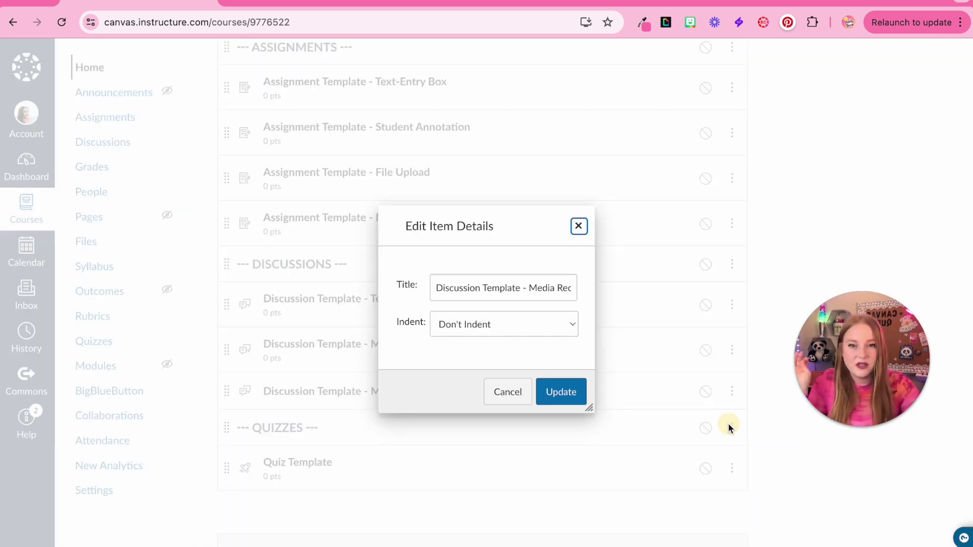
left_click_drag(531, 289, 630, 306)
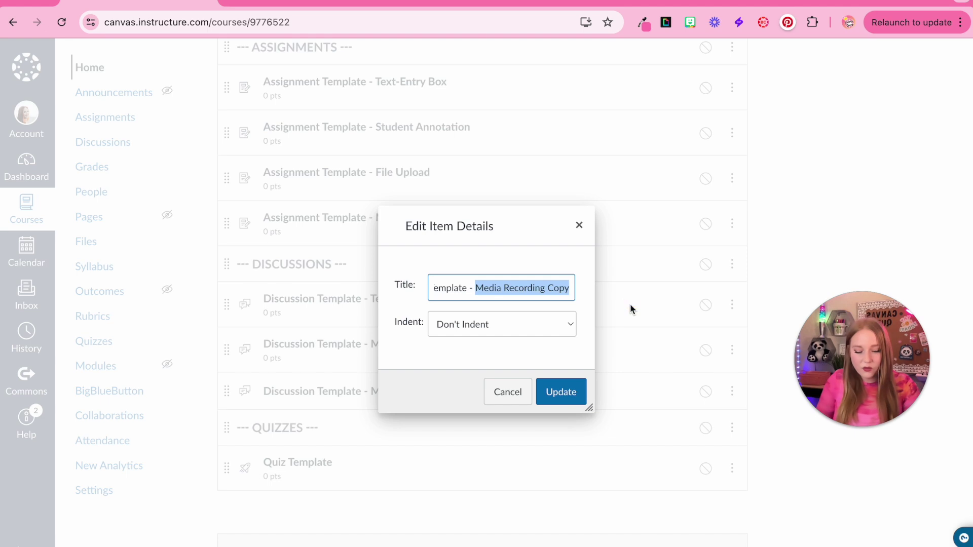
key("BackSpace")
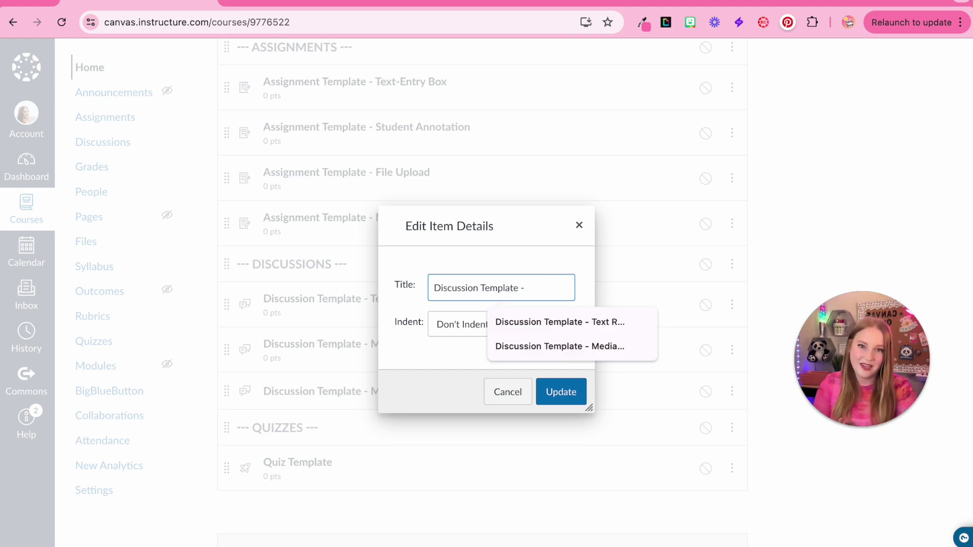
type("Poster ")
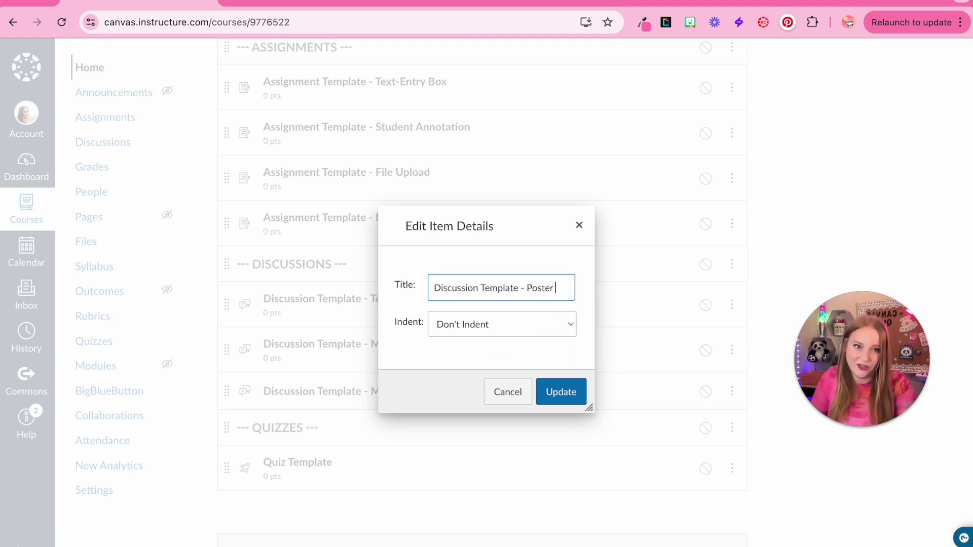
type("Project")
left_click(560, 392)
left_click(267, 398)
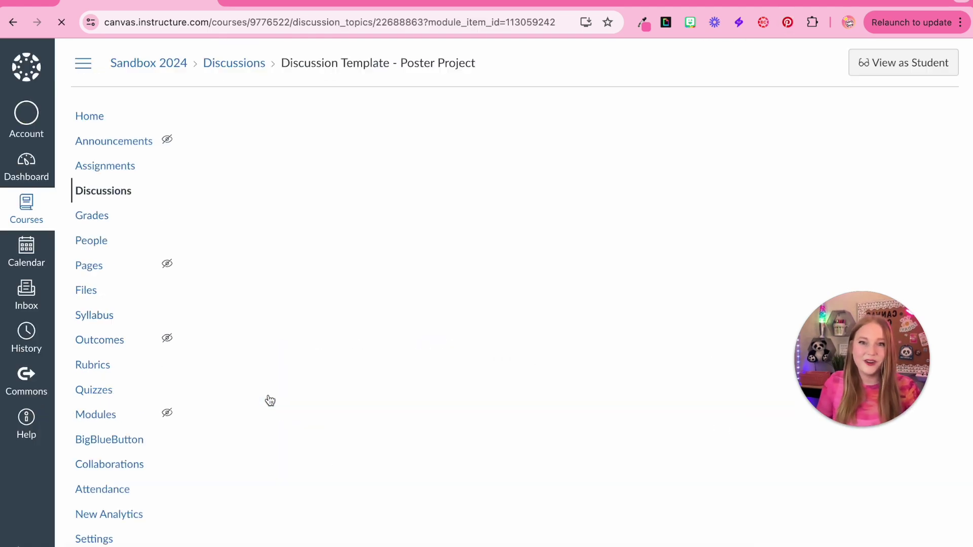
Step: Edit the Poster Project discussion so step 2 reads 'Create a Poster (either using Canva or Paper)'
left_click(928, 210)
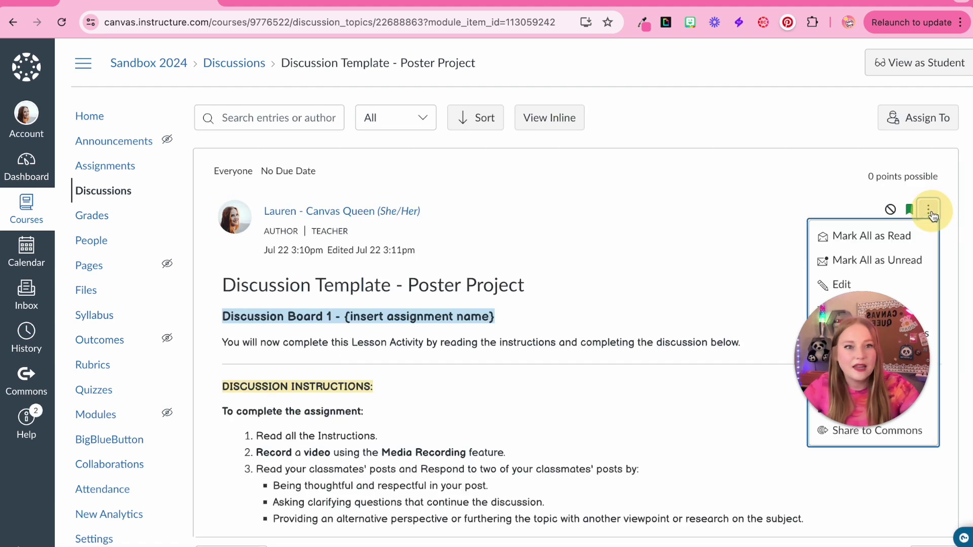
left_click(841, 284)
scroll(371, 383, "down", 2)
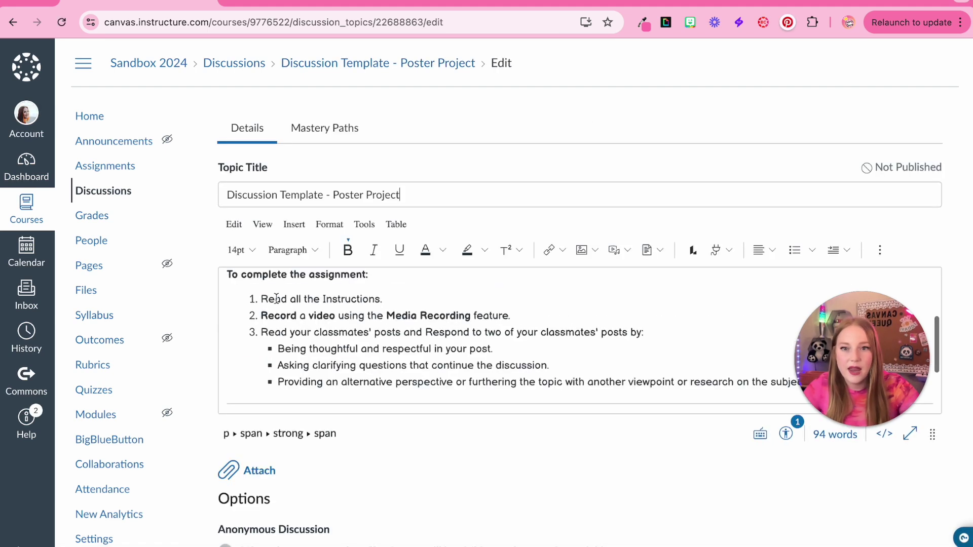
left_click_drag(261, 312, 538, 318)
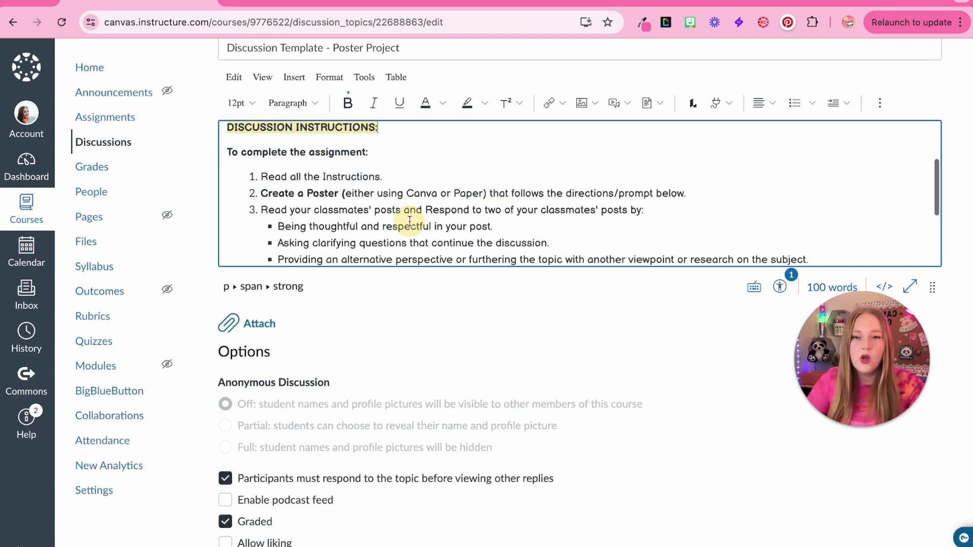
left_click_drag(262, 194, 319, 195)
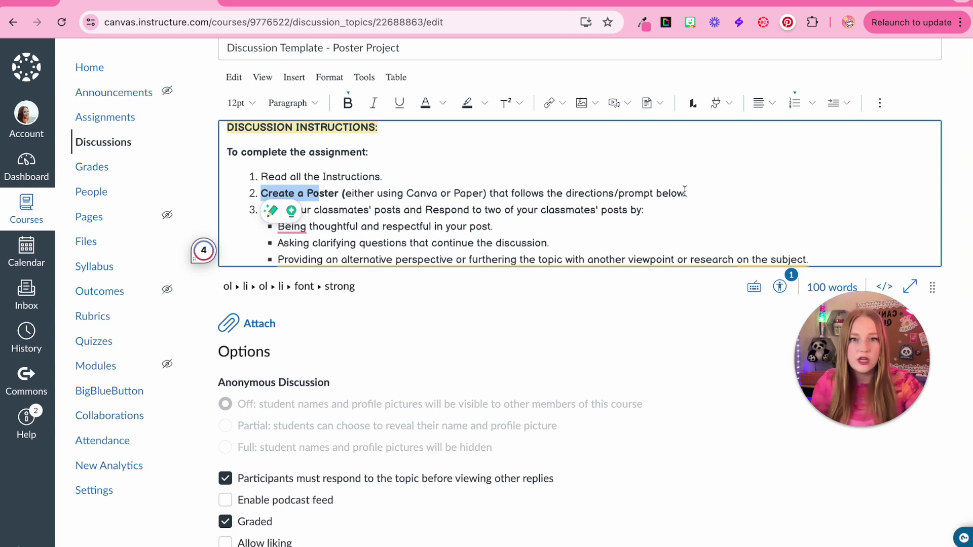
scroll(756, 222, "down", 3)
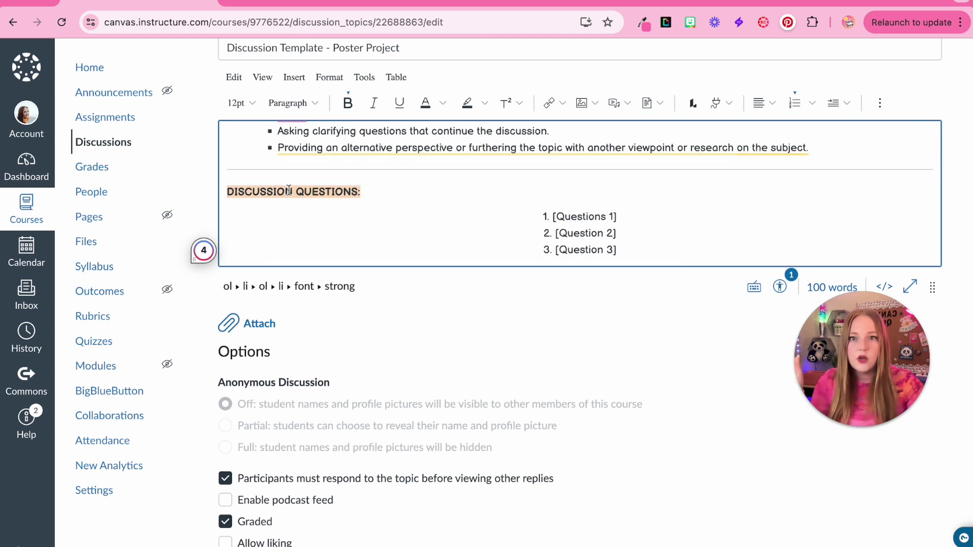
Step: Rename the heading's QUESTIONS to DIRECTIONS/, giving DISCUSSION DIRECTIONS/PROMPT
double_click(316, 196)
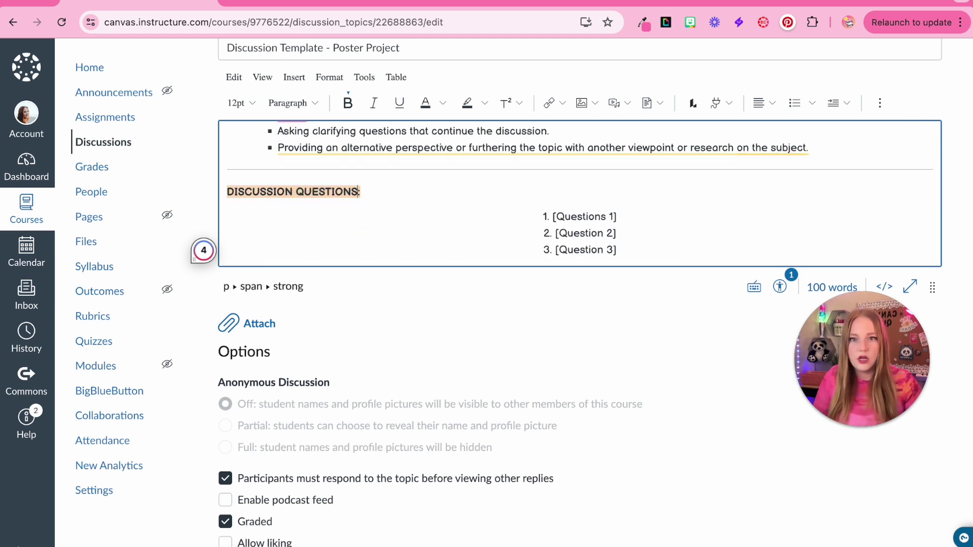
double_click(327, 193)
type("Dire")
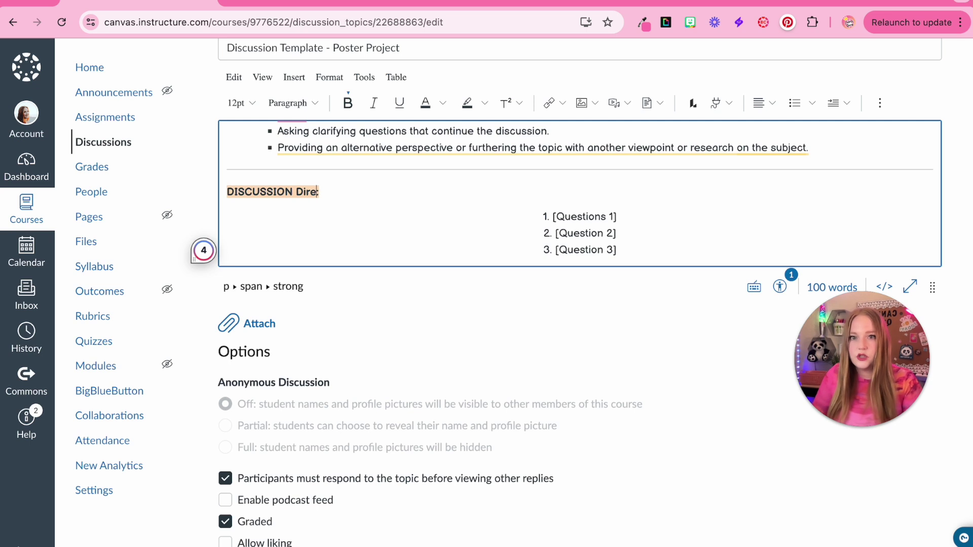
key("BackSpace")
type("IRECTIONS/PROMPT")
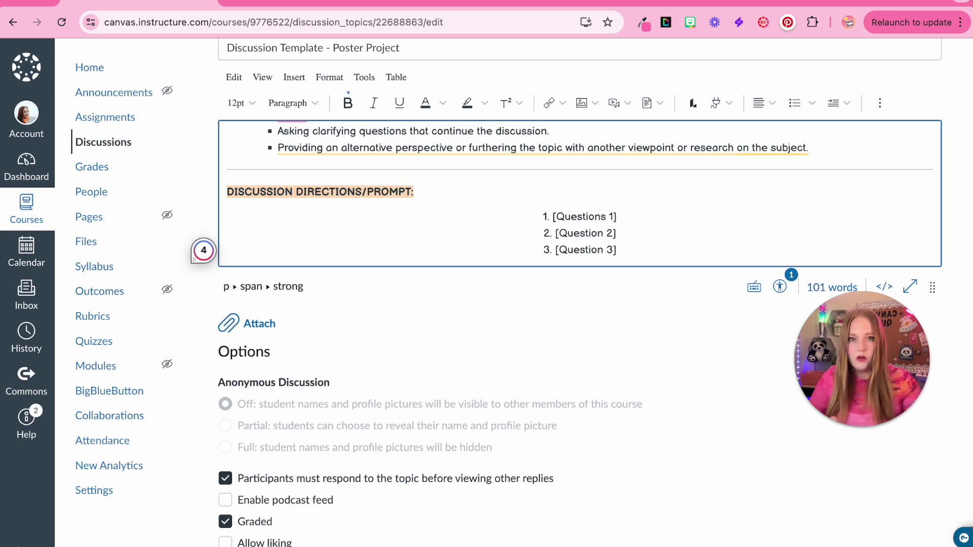
Step: Left-align the numbered list and relabel its items as Step 1–3
left_click(583, 248)
left_click(550, 217)
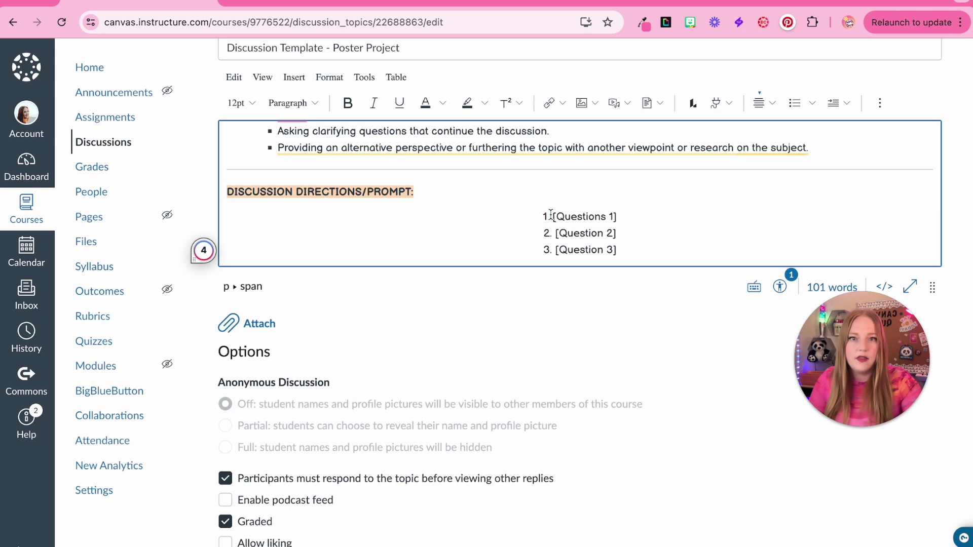
left_click(771, 103)
left_click(766, 124)
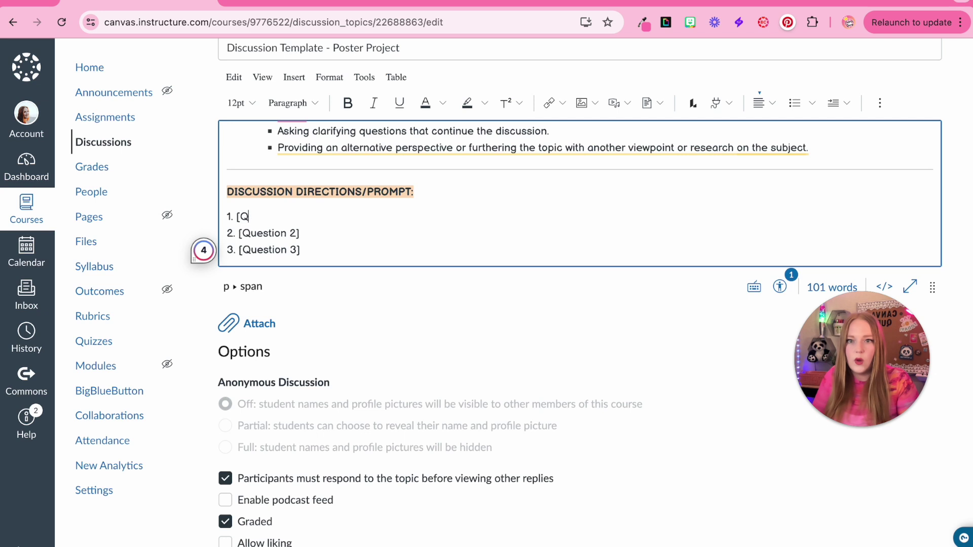
key("BackSpace")
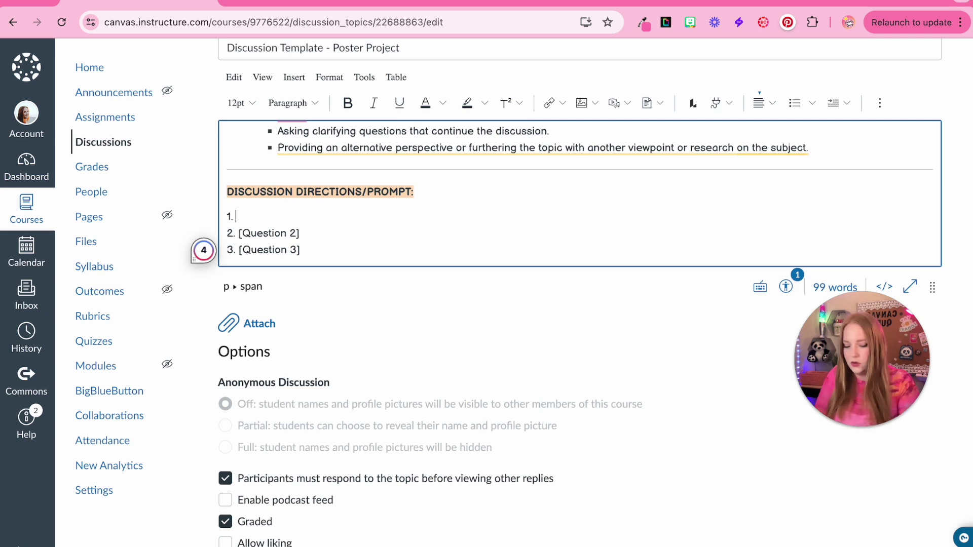
type("Step 3")
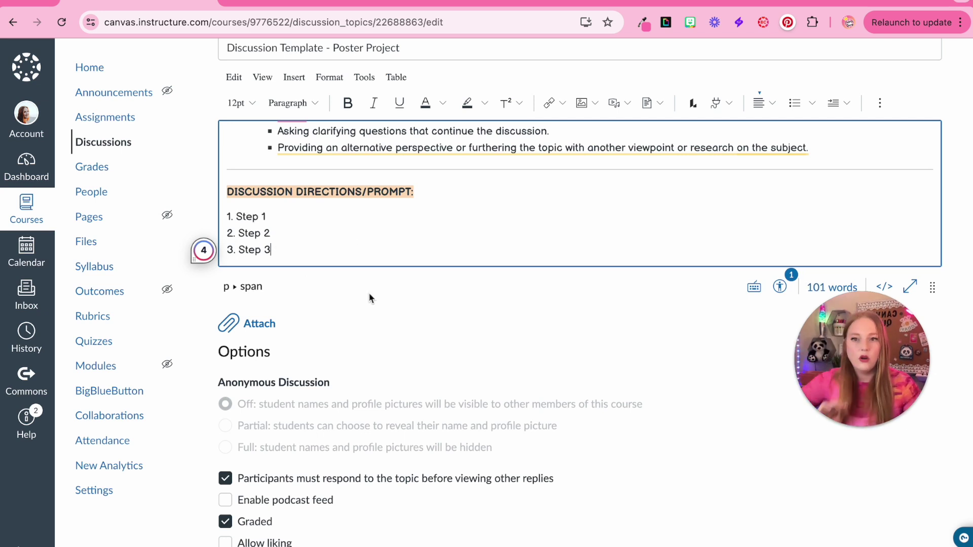
scroll(393, 246, "up", 2)
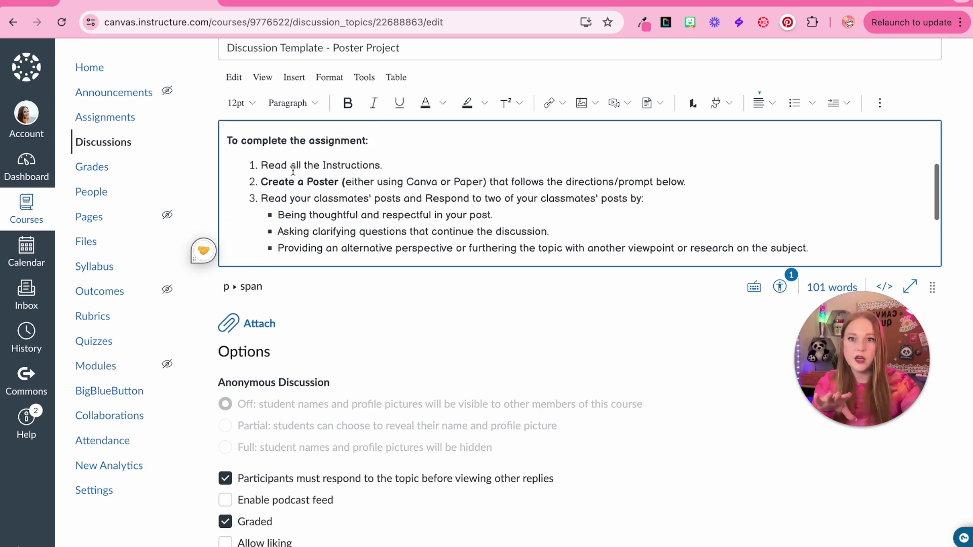
left_click_drag(261, 181, 338, 182)
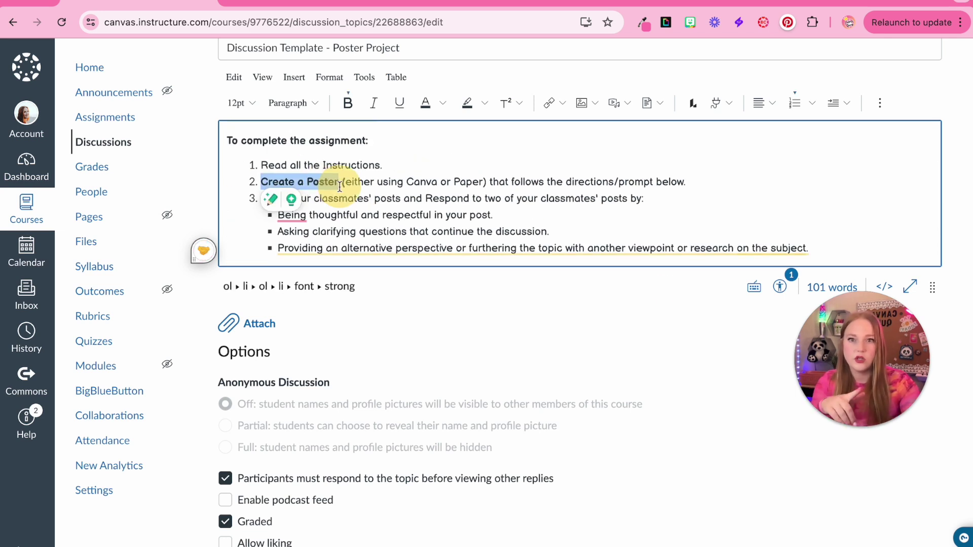
Step: Leave peer reviews off and save the Poster Project discussion
scroll(689, 325, "down", 7)
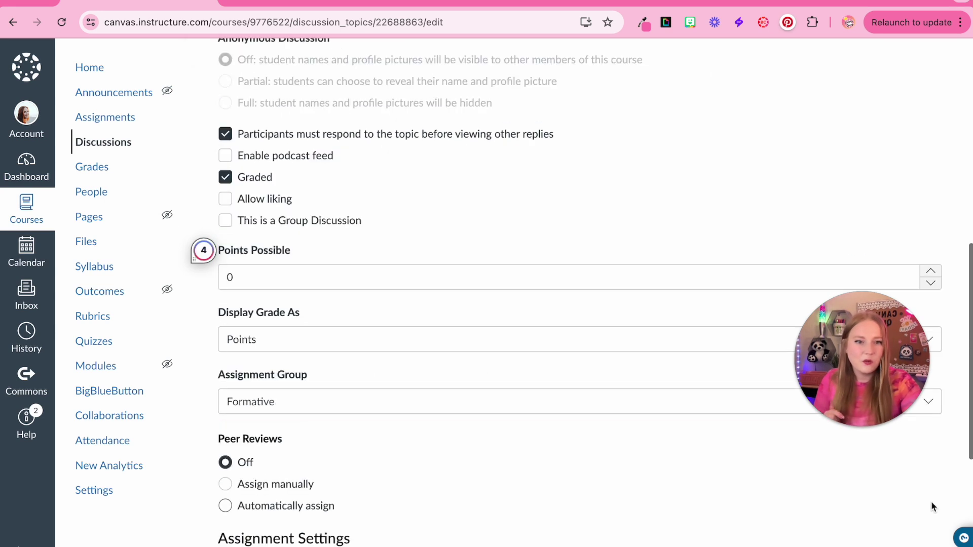
left_click(834, 494)
scroll(861, 497, "down", 5)
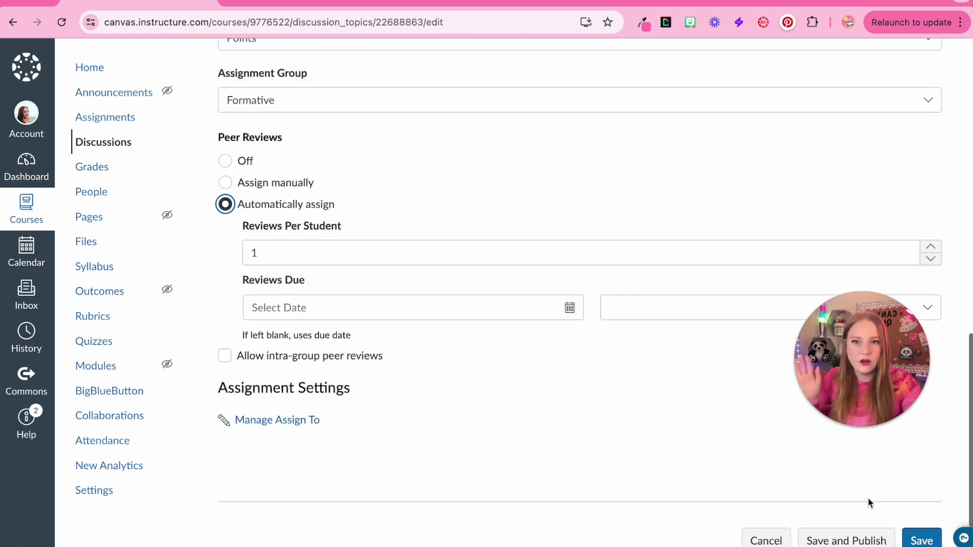
left_click(225, 162)
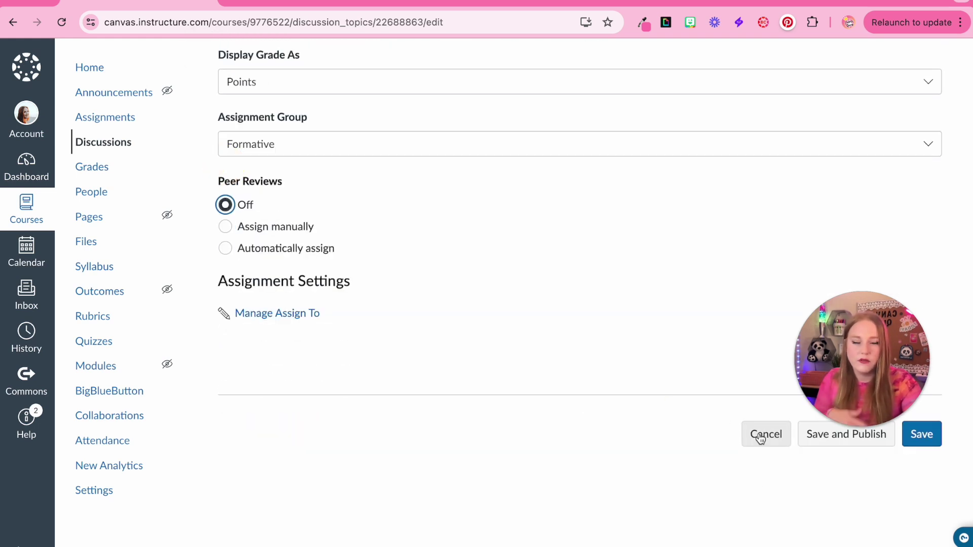
left_click(922, 435)
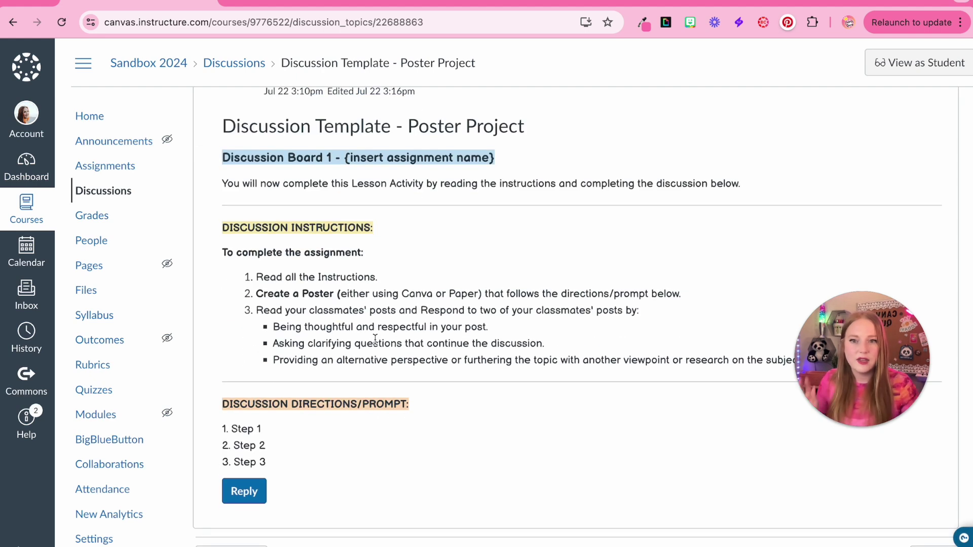
Step: Start a reply to the Poster Project discussion and upload the Canvas Queen GIF from Downloads into it
scroll(380, 354, "down", 1)
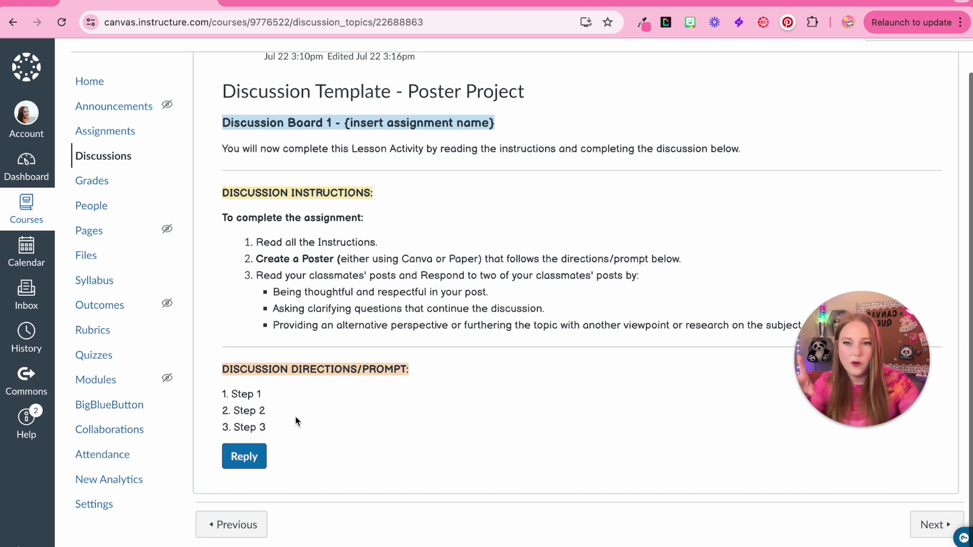
left_click(245, 456)
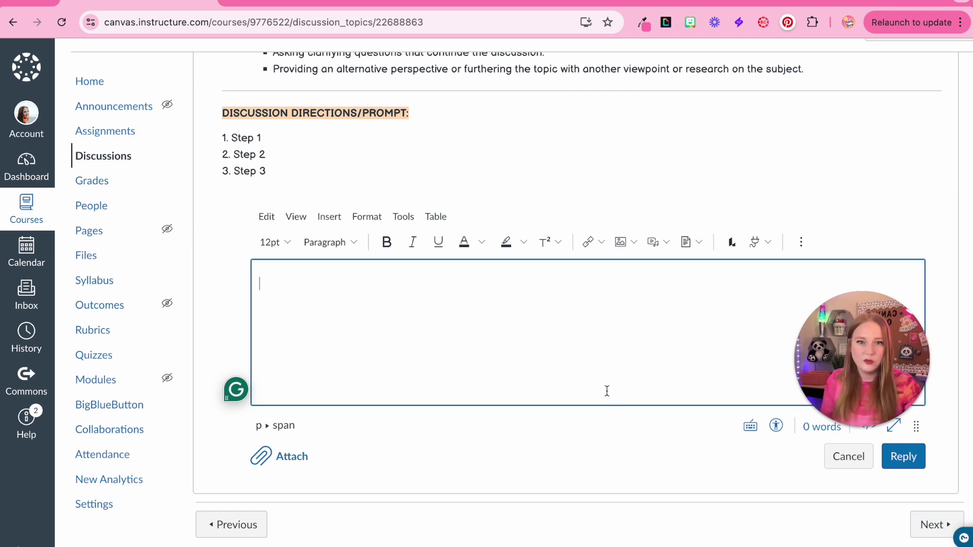
left_click(633, 247)
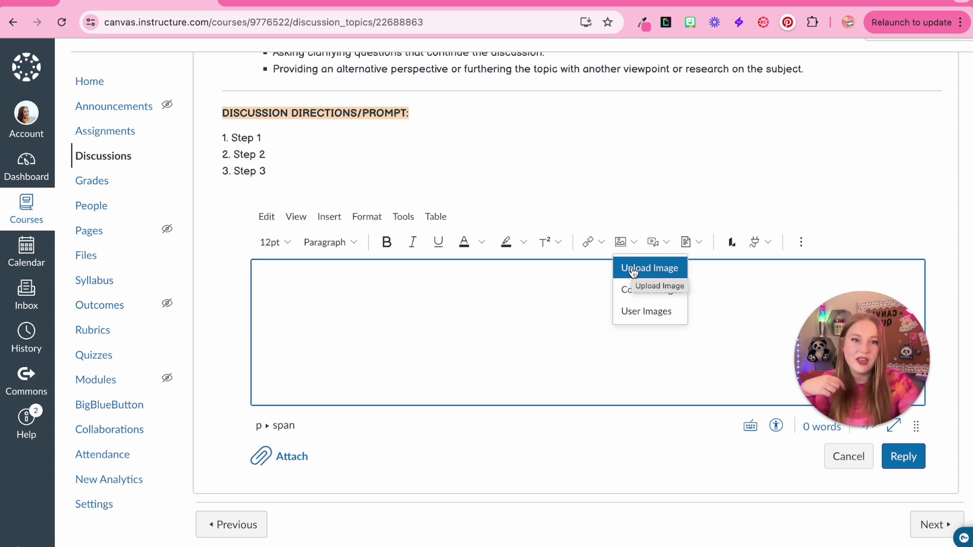
left_click(634, 273)
left_click(506, 279)
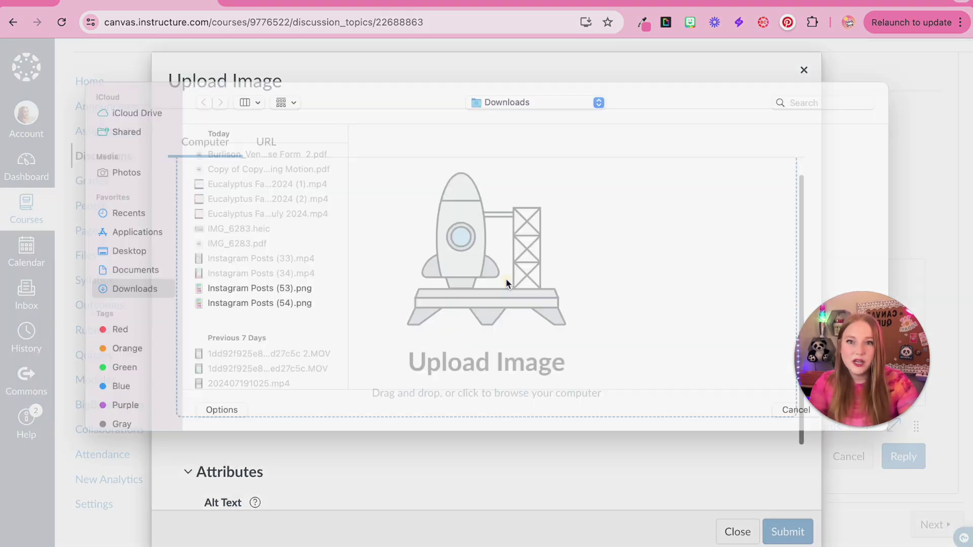
type("canvas")
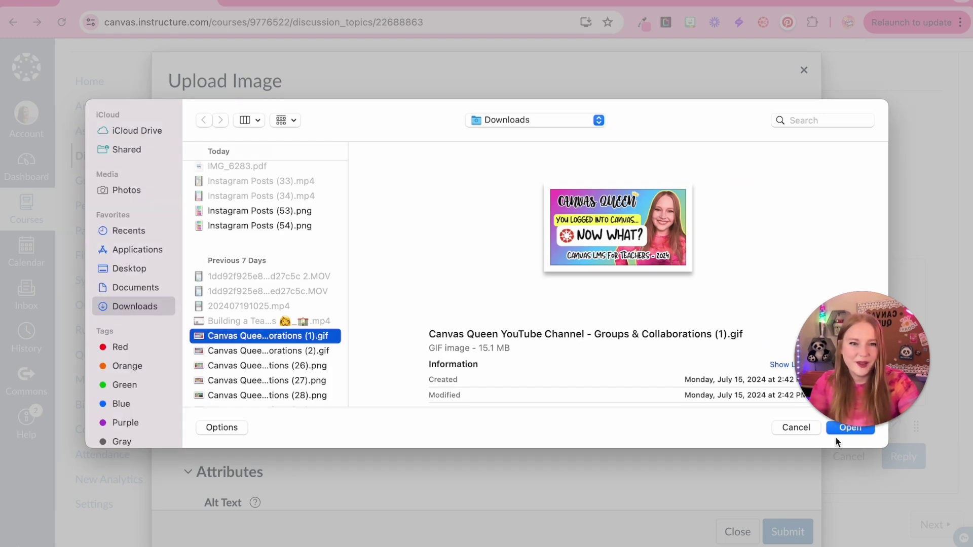
left_click(834, 433)
left_click(787, 531)
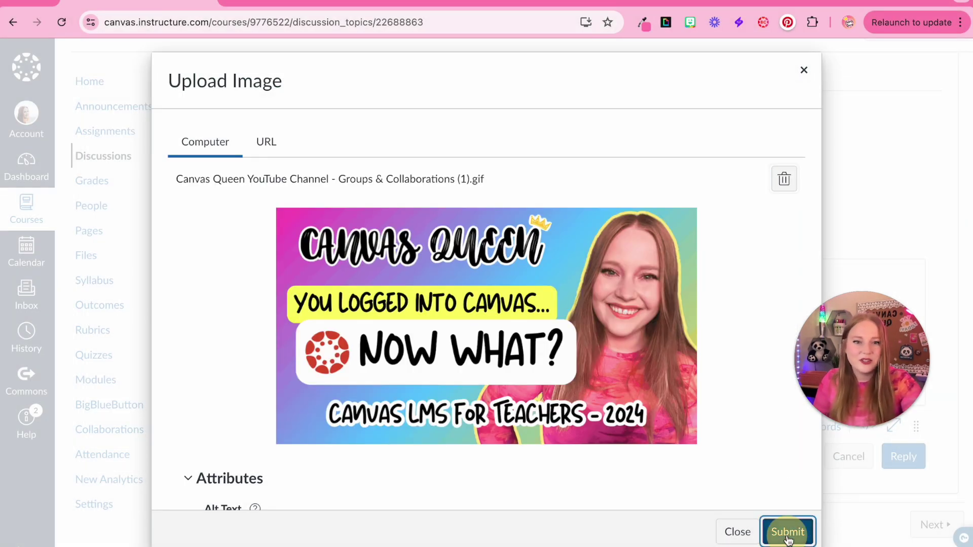
Step: Post the test reply containing the Canvas Queen GIF
scroll(608, 395, "down", 2)
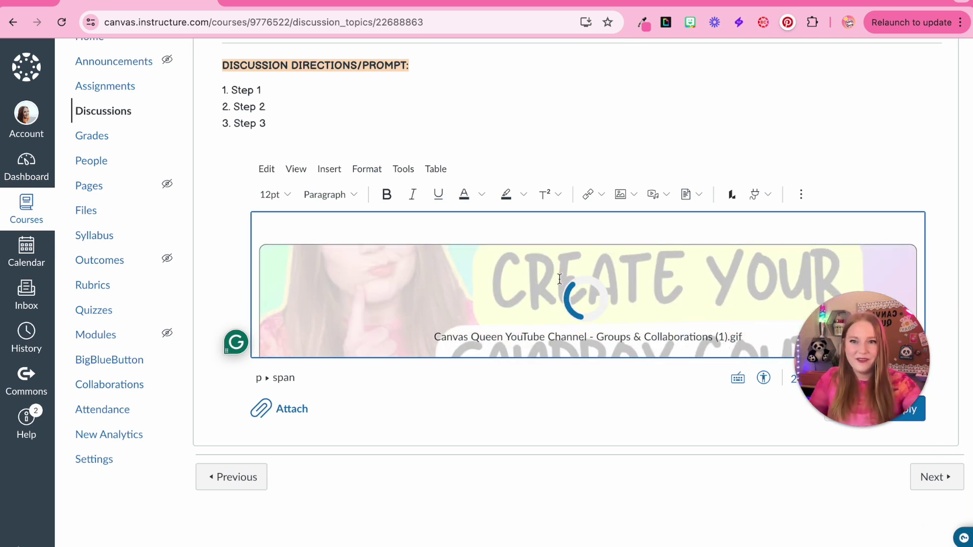
scroll(568, 216, "down", 1)
scroll(569, 216, "down", 1)
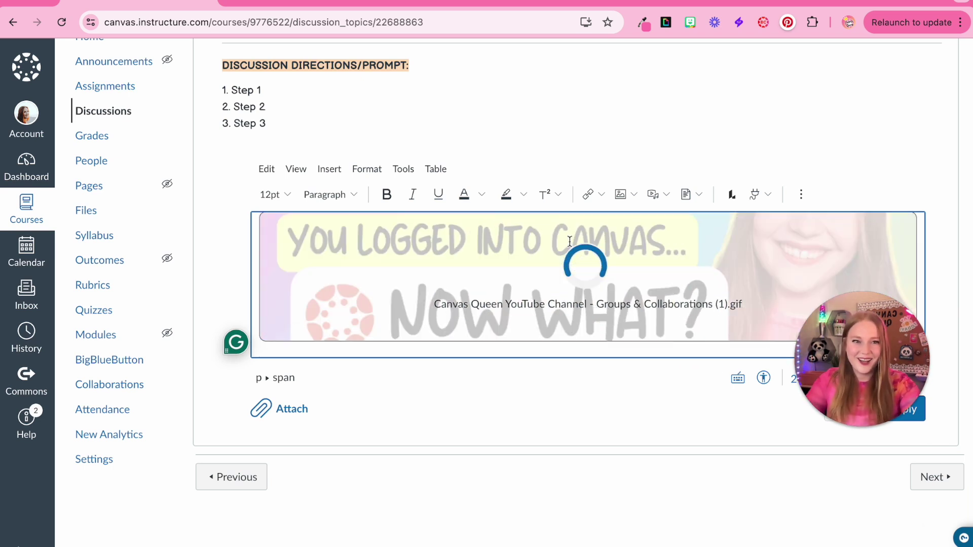
scroll(570, 257, "up", 1)
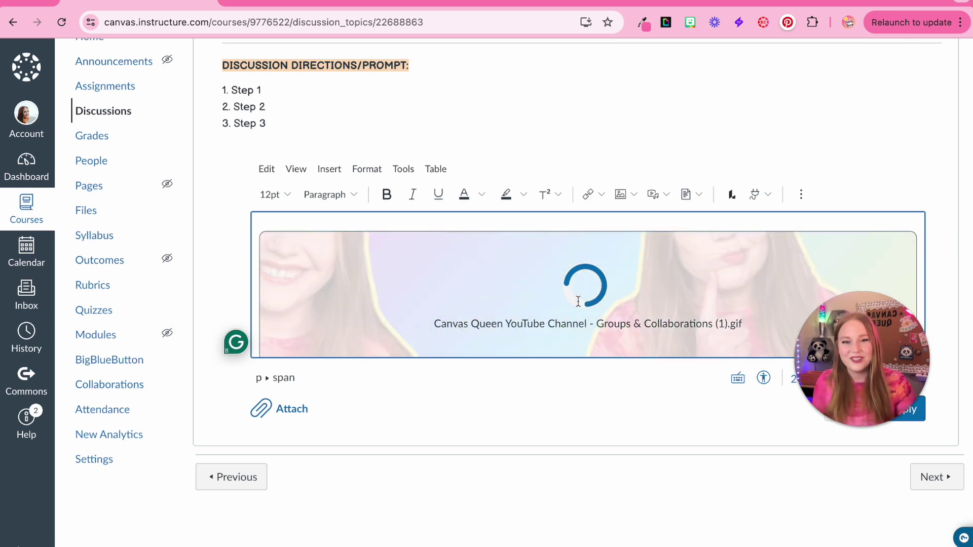
scroll(631, 400, "down", 2)
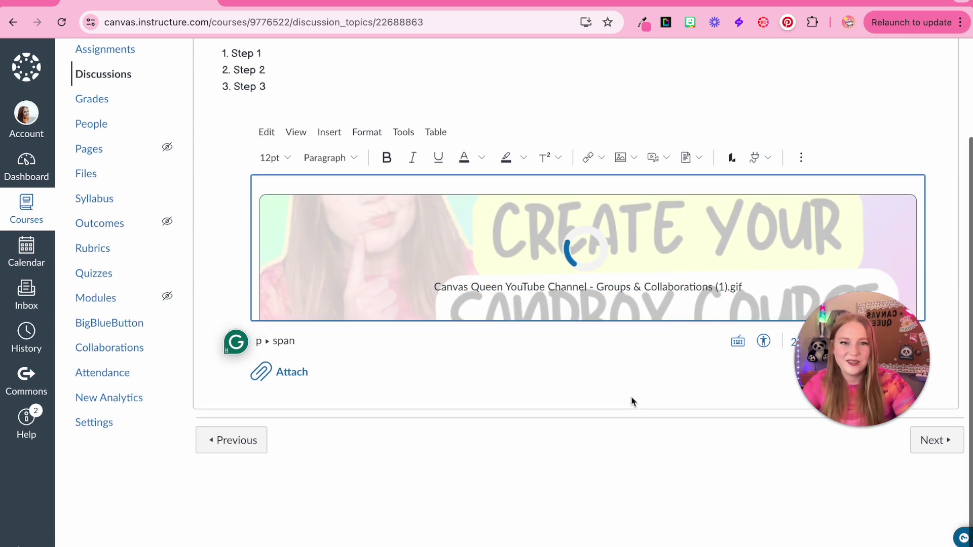
scroll(631, 388, "up", 5)
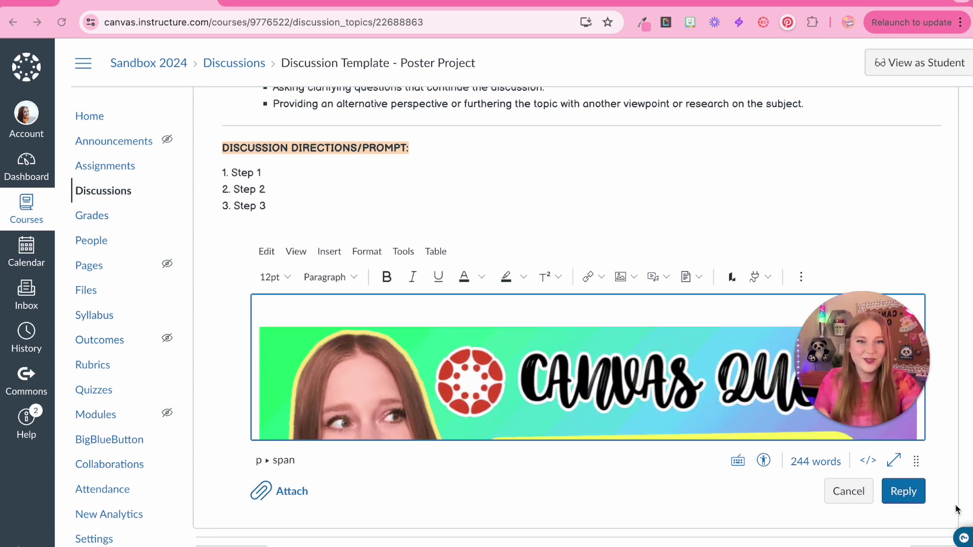
left_click(904, 491)
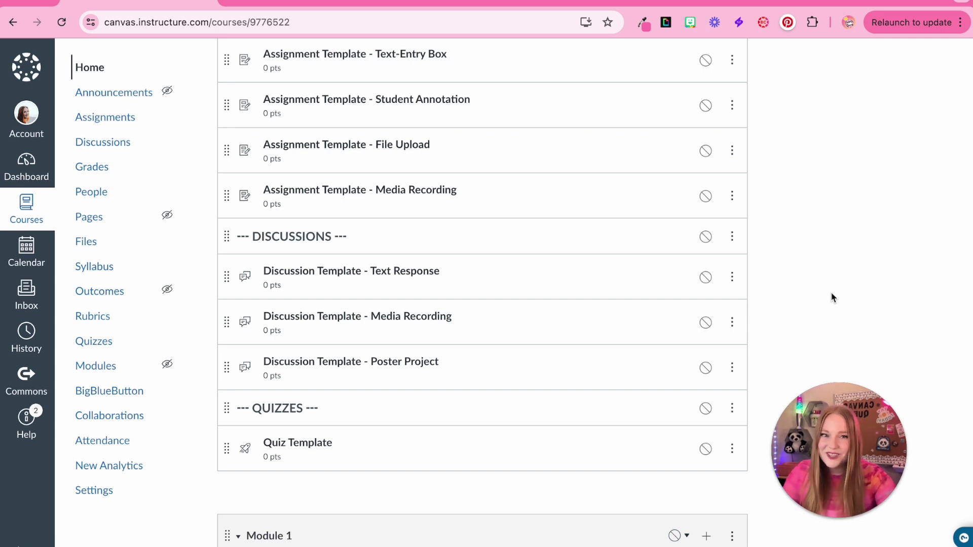
scroll(791, 341, "down", 1)
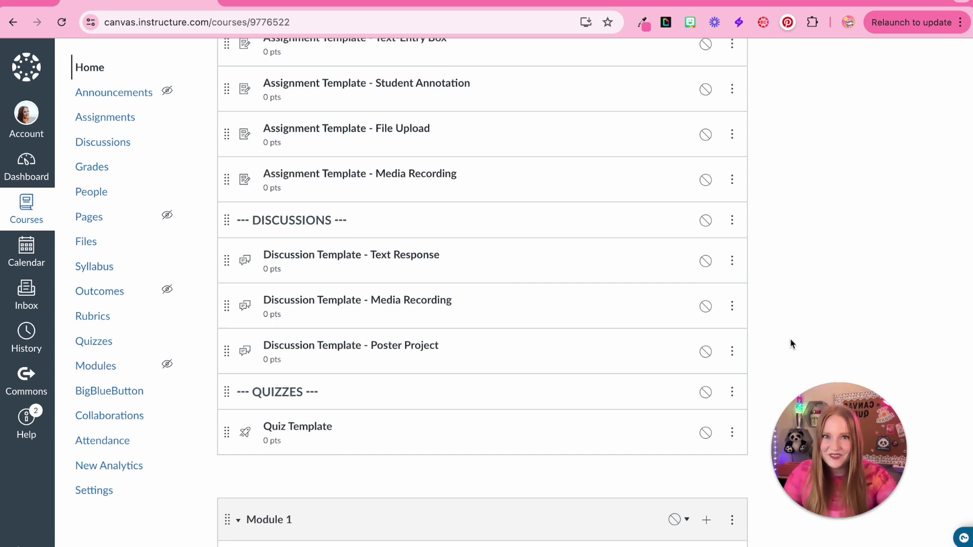